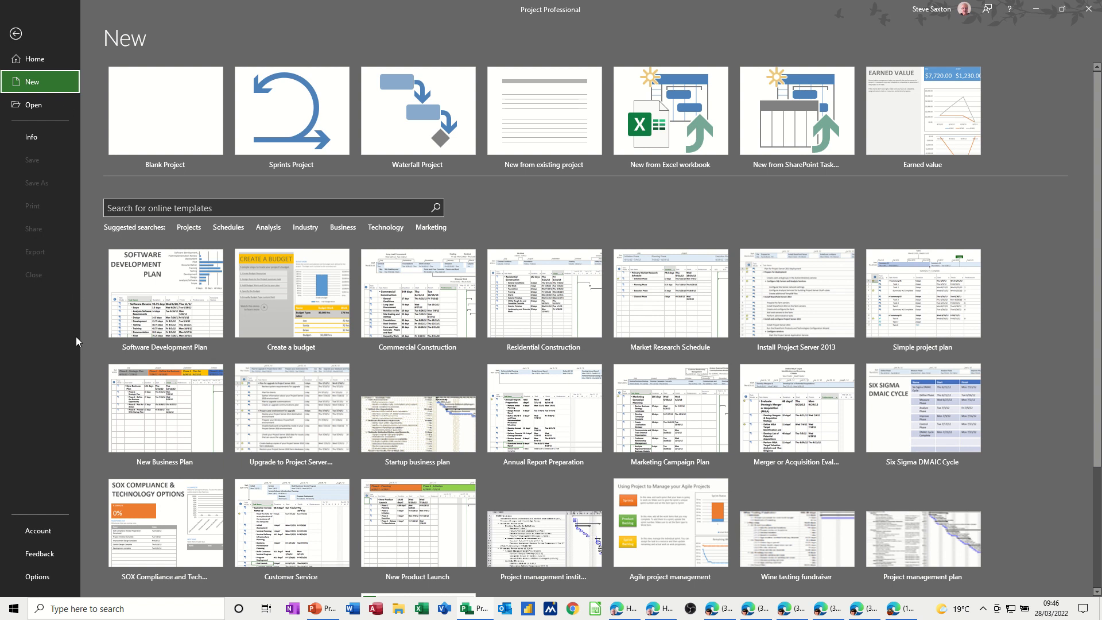
- Set the default personal templates location in the save options to the Custom Office Templates folder in Documents
{"action": "left_click", "coordinate": [38, 577]}
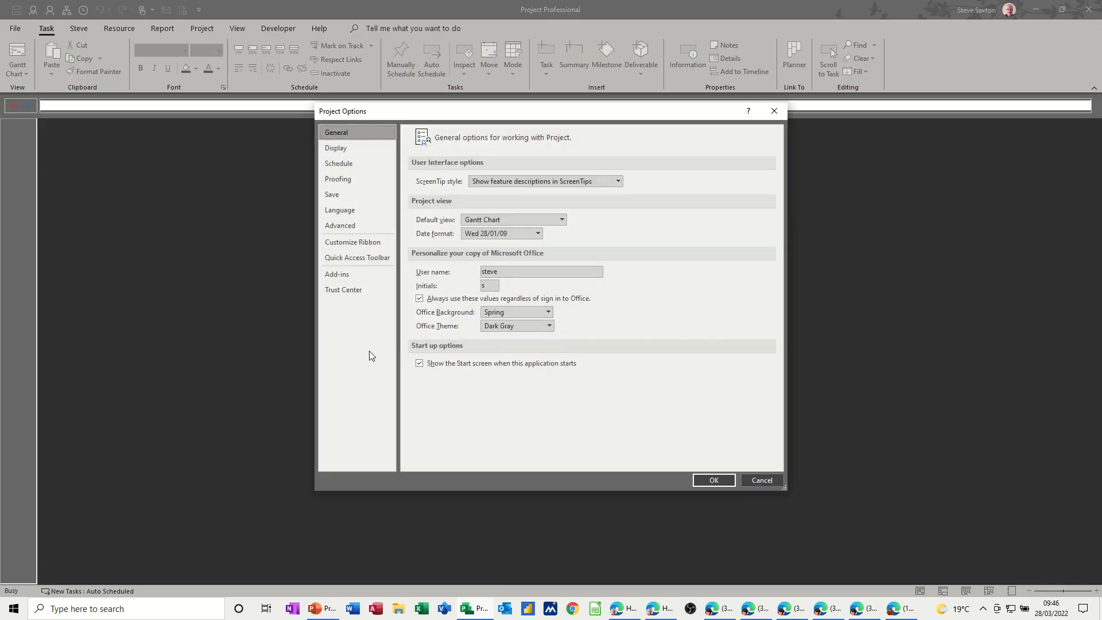
{"action": "left_click", "coordinate": [354, 198]}
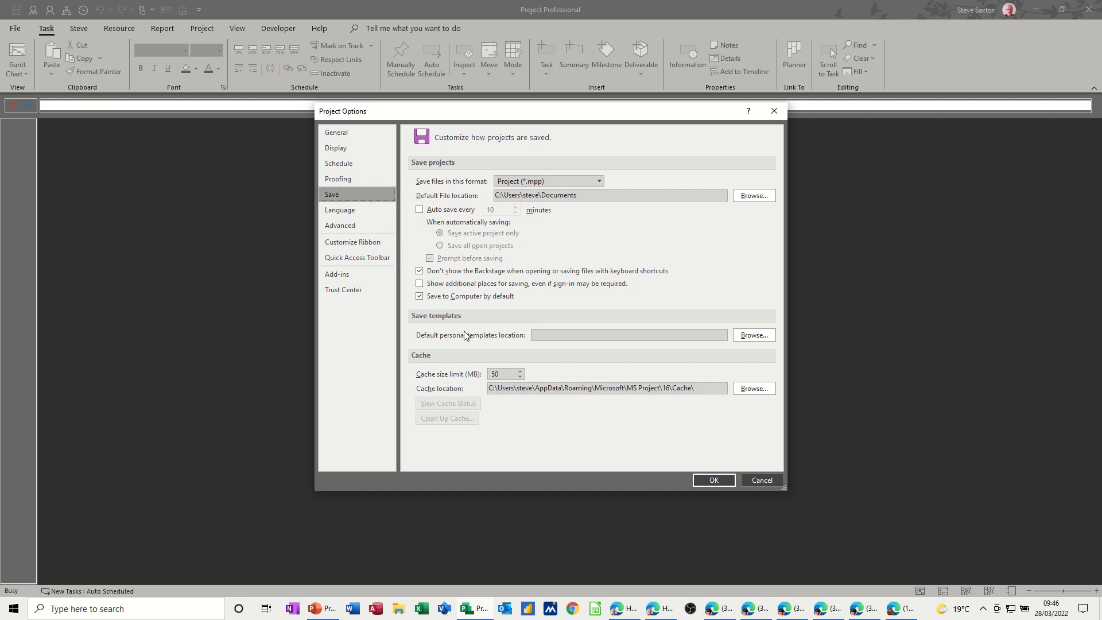
{"action": "left_click", "coordinate": [559, 336]}
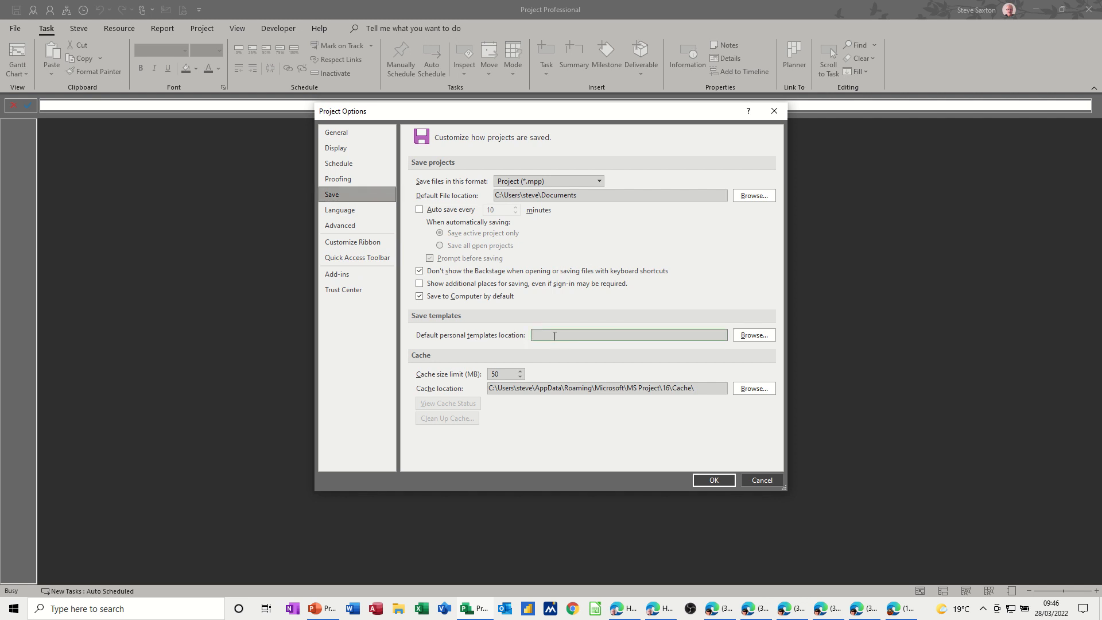
{"action": "left_click", "coordinate": [754, 336]}
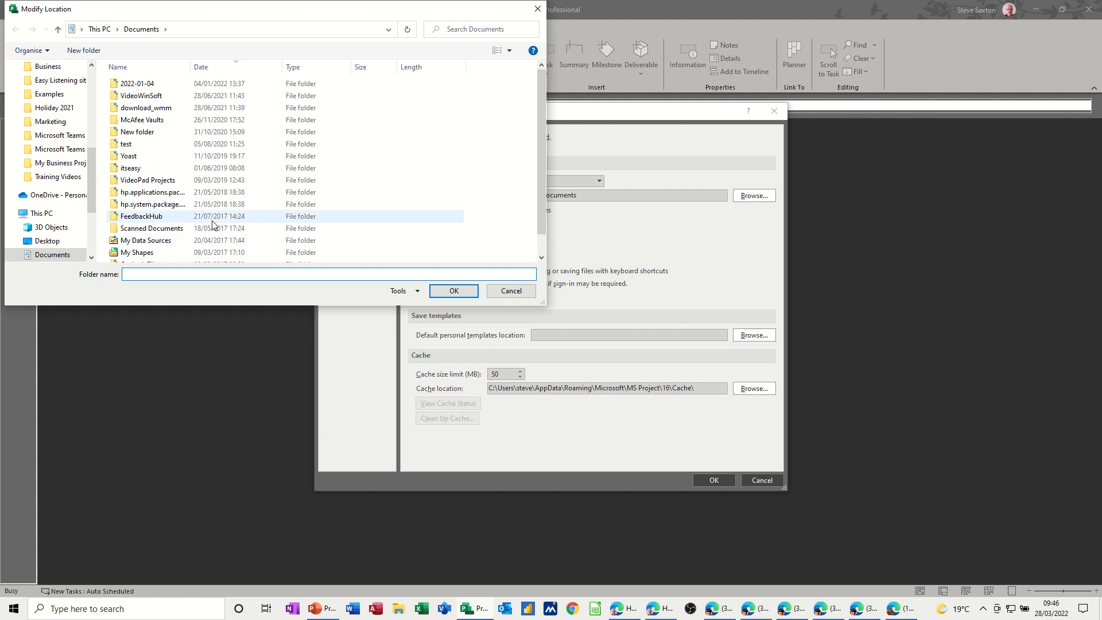
{"action": "scroll", "coordinate": [159, 191], "scroll_direction": "down", "scroll_amount": 1}
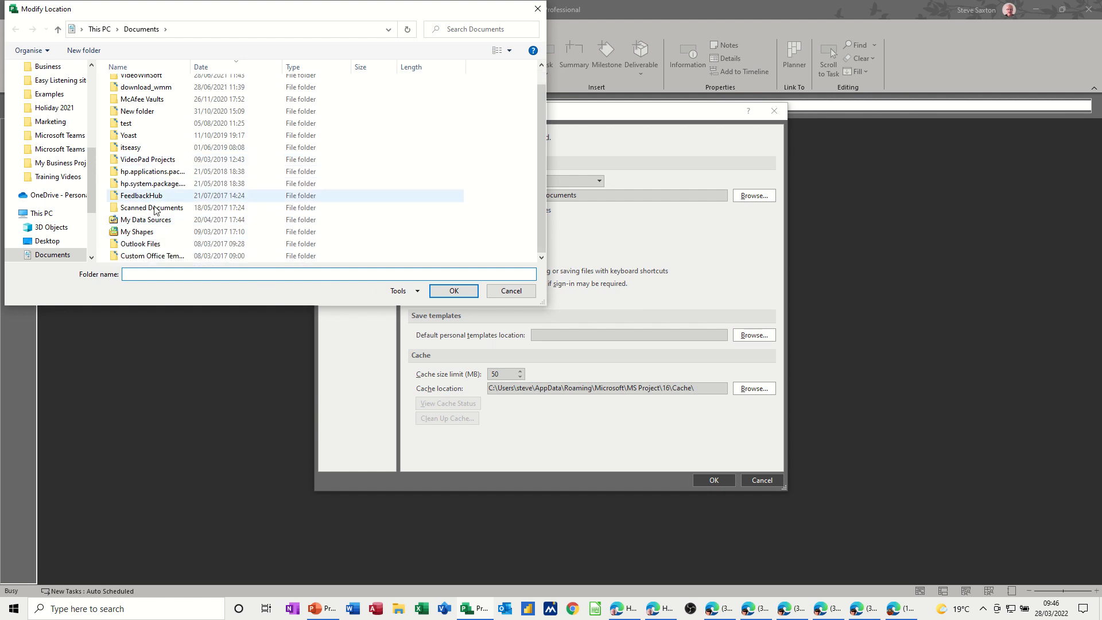
{"action": "left_click", "coordinate": [150, 255]}
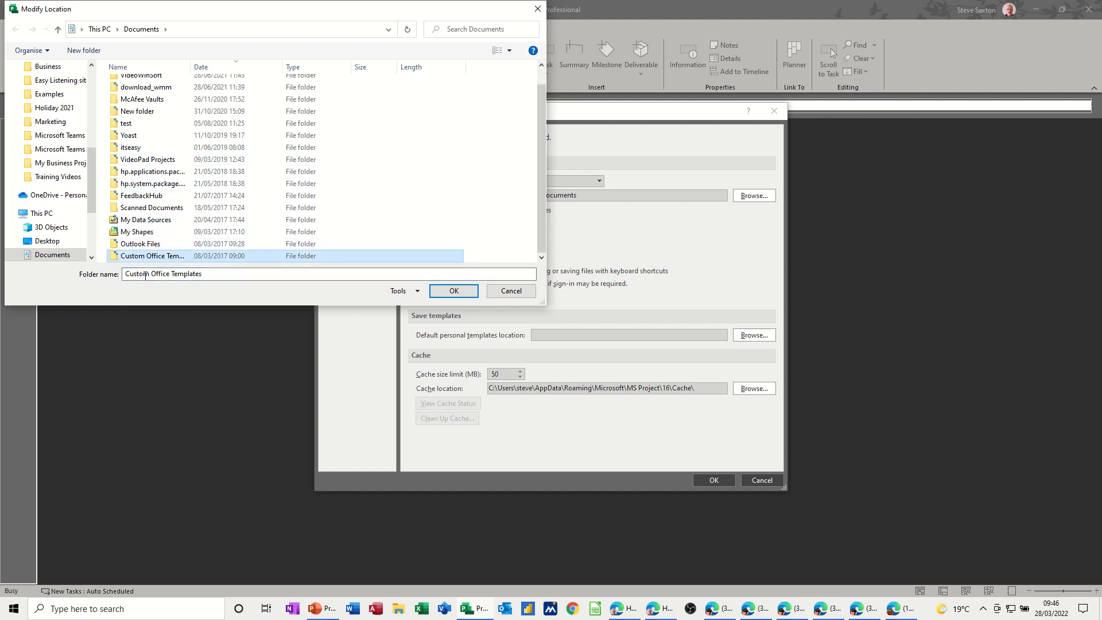
{"action": "left_click", "coordinate": [444, 291]}
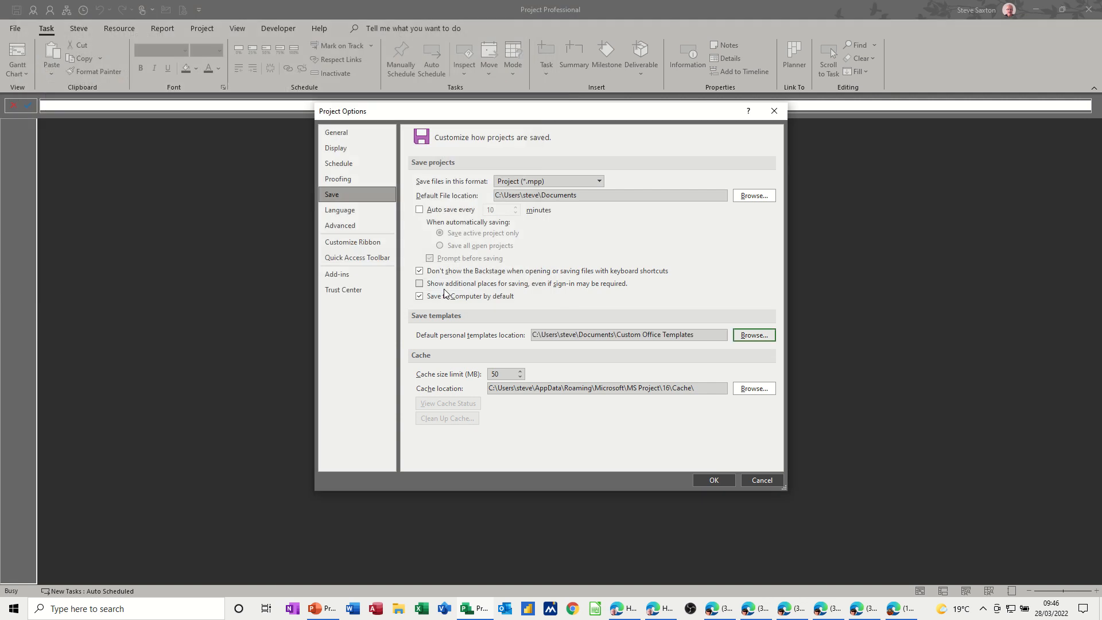
{"action": "left_click", "coordinate": [718, 483]}
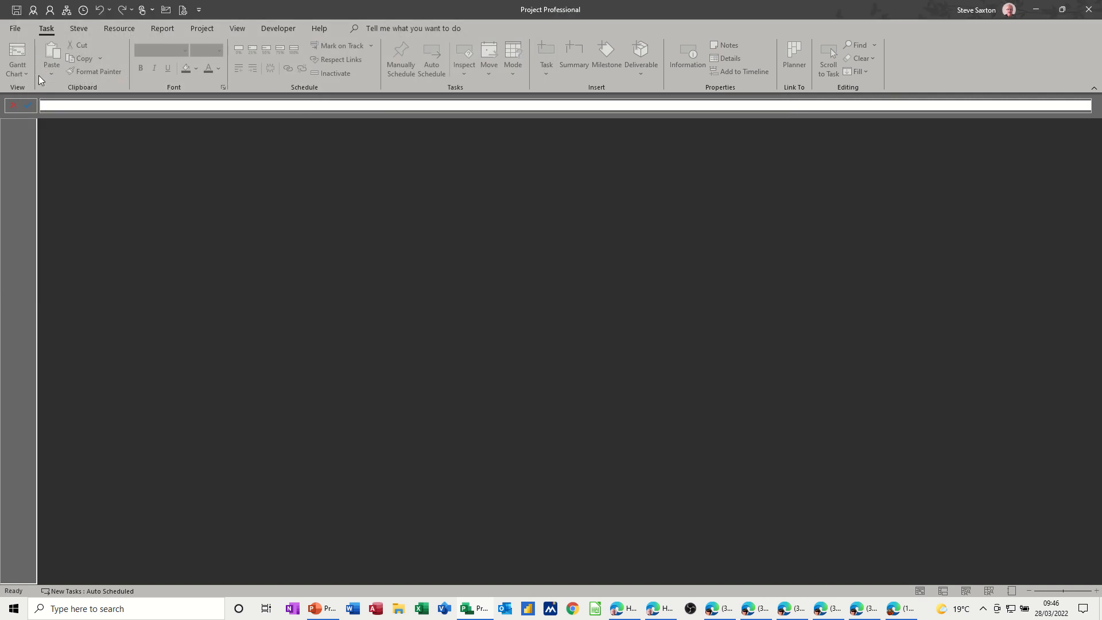
- Create a blank project and enter "Develop Strategy" as its first task
{"action": "left_click", "coordinate": [16, 29]}
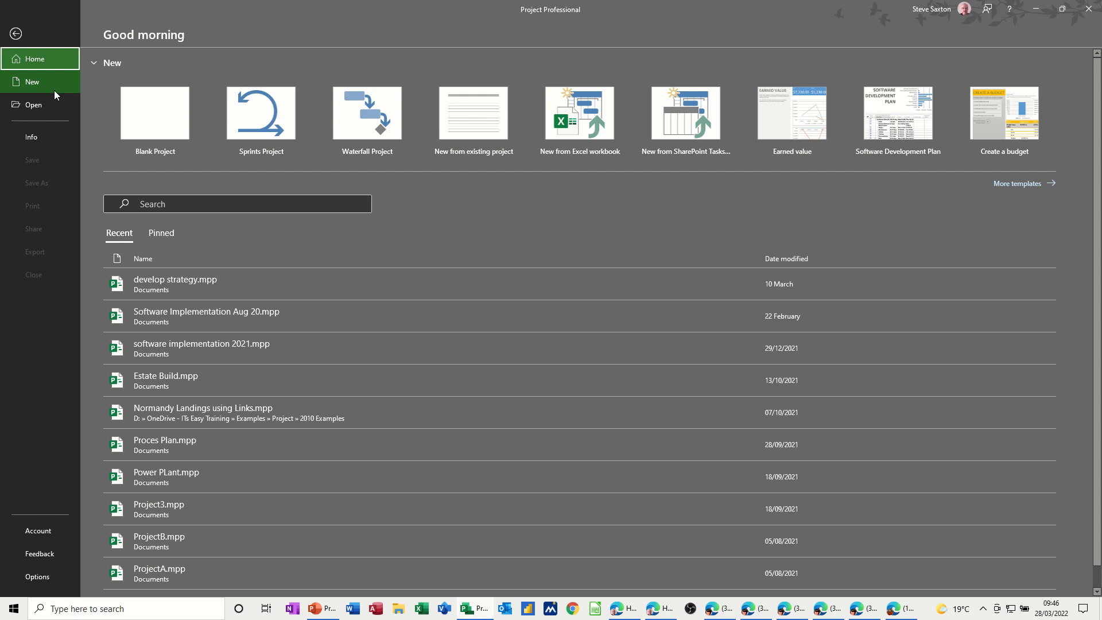
{"action": "left_click", "coordinate": [132, 115]}
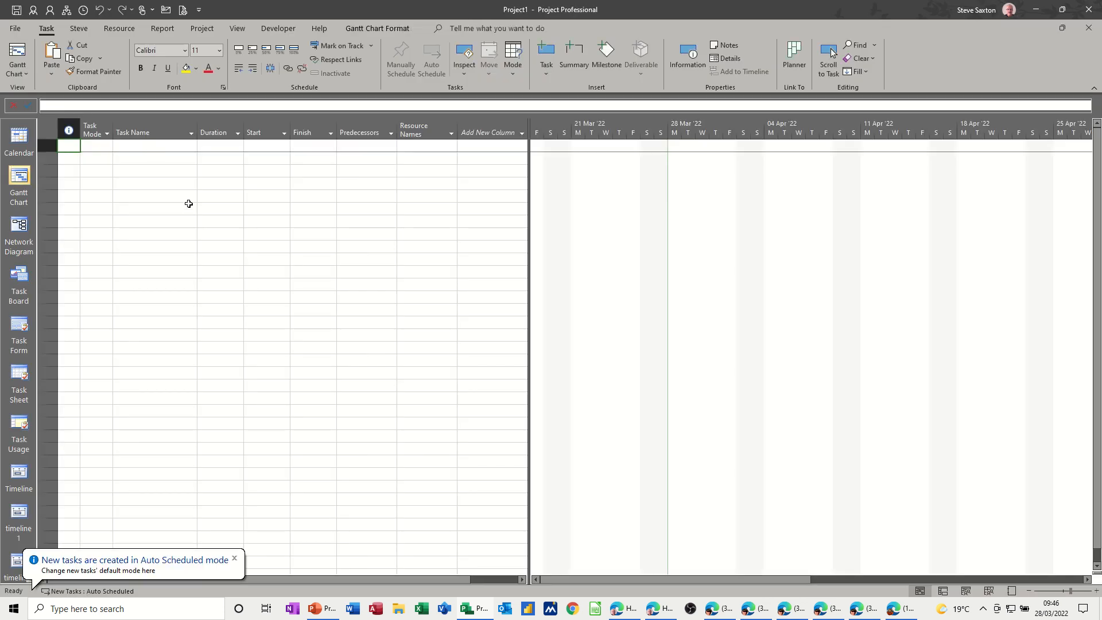
{"action": "left_click", "coordinate": [146, 144]}
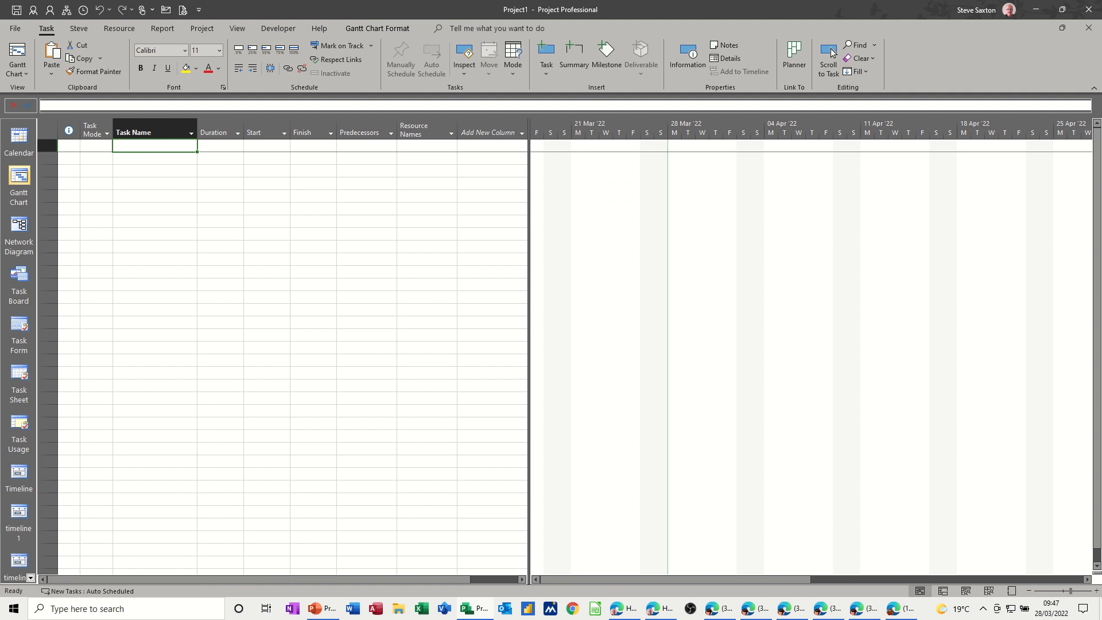
{"action": "type", "text": "Develop"}
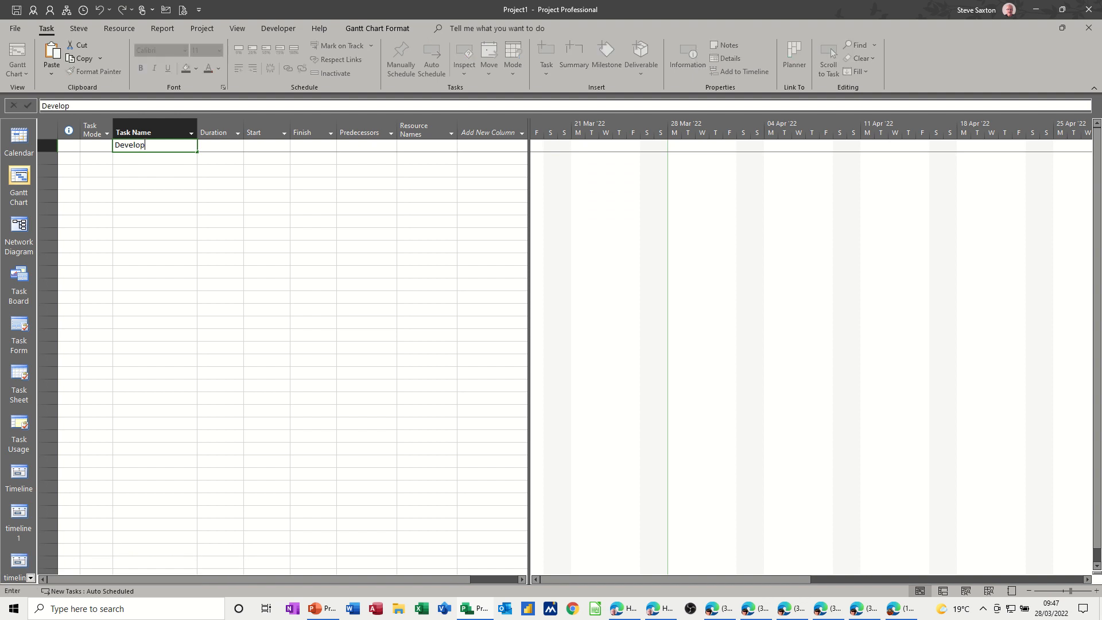
{"action": "type", "text": " Strategy"}
{"action": "left_click", "coordinate": [162, 159]}
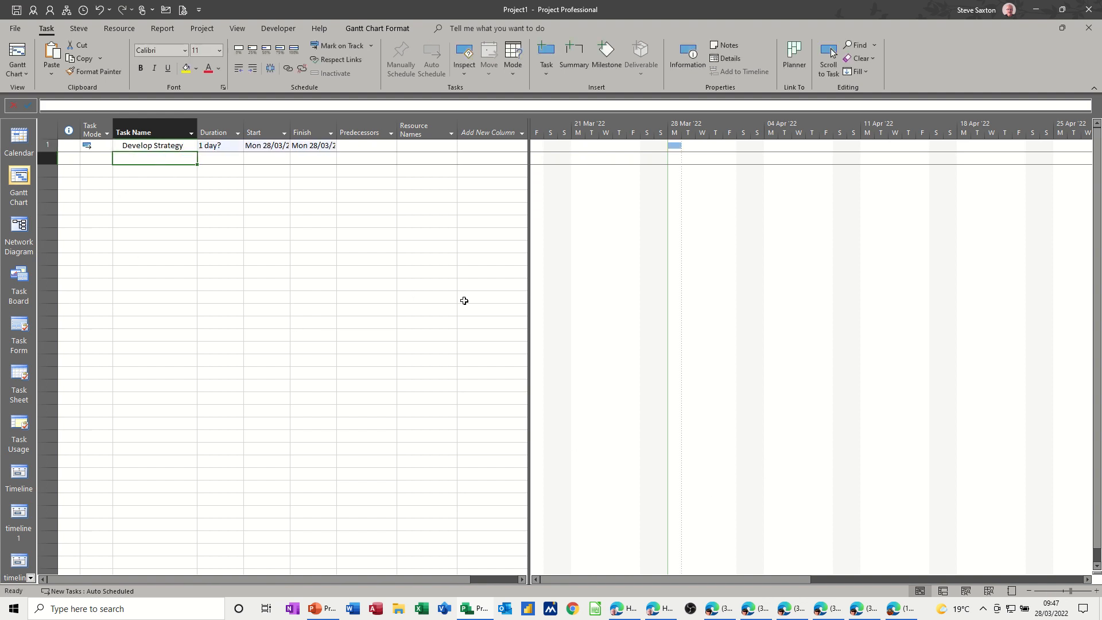
- Add the tasks "Corod teams" and "Design Product" below Develop Strategy
{"action": "type", "text": "Corod"}
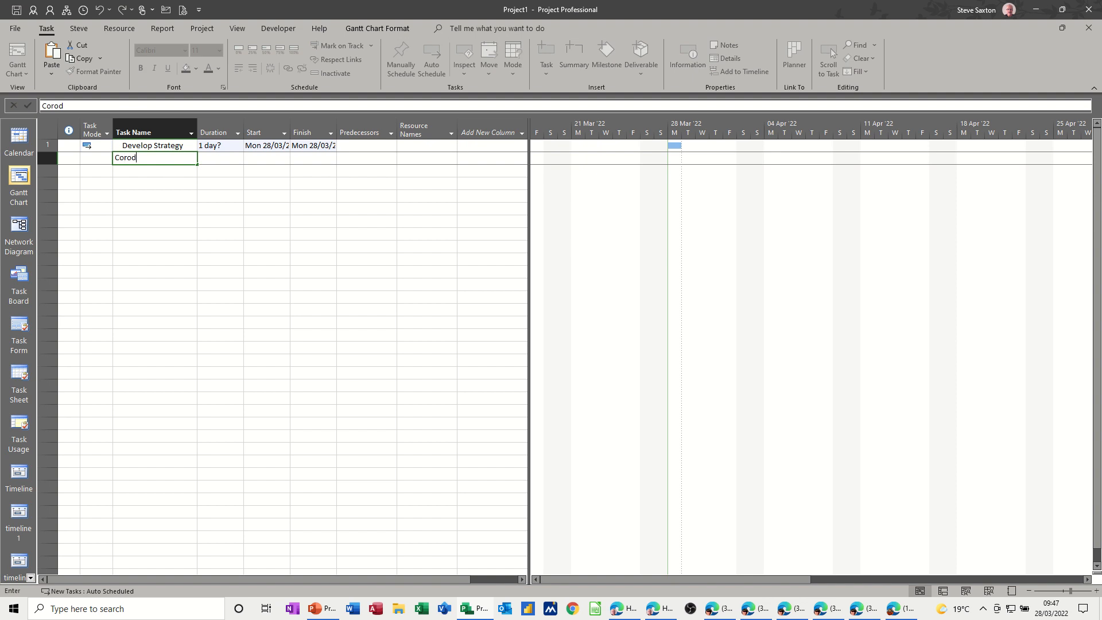
{"action": "type", "text": " teams"}
{"action": "key", "text": "Return"}
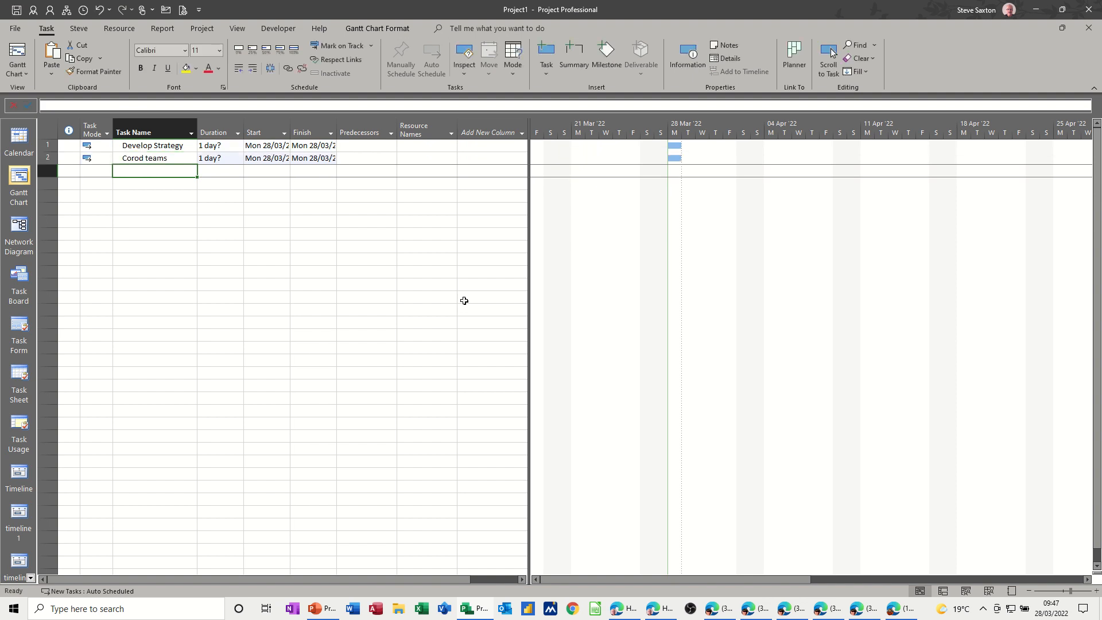
{"action": "type", "text": "Design "}
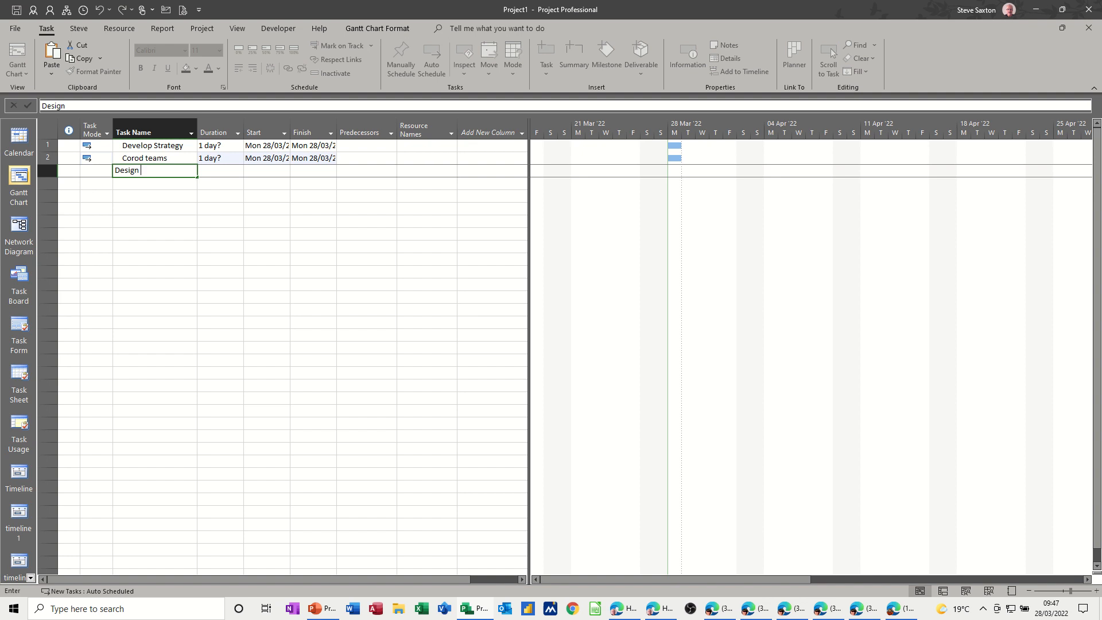
{"action": "type", "text": "Product"}
{"action": "key", "text": "Return"}
- Add the tasks "Test product", "Marketing" and "Sell Product" below Design Product
{"action": "type", "text": "Te"}
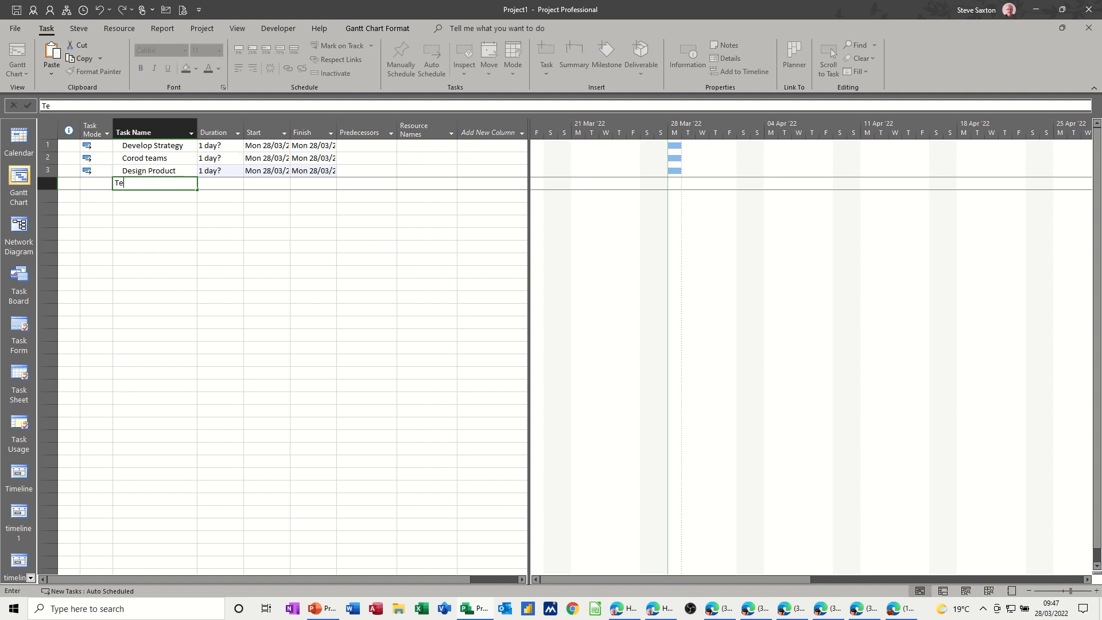
{"action": "type", "text": "st product"}
{"action": "key", "text": "Return"}
{"action": "type", "text": "Marketing"}
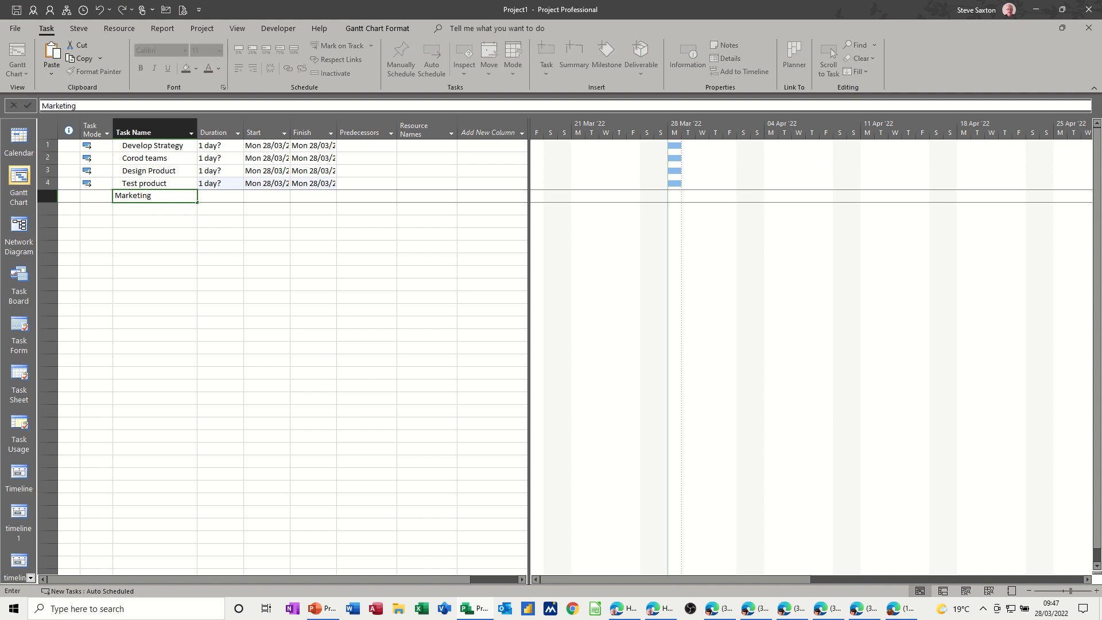
{"action": "key", "text": "Return"}
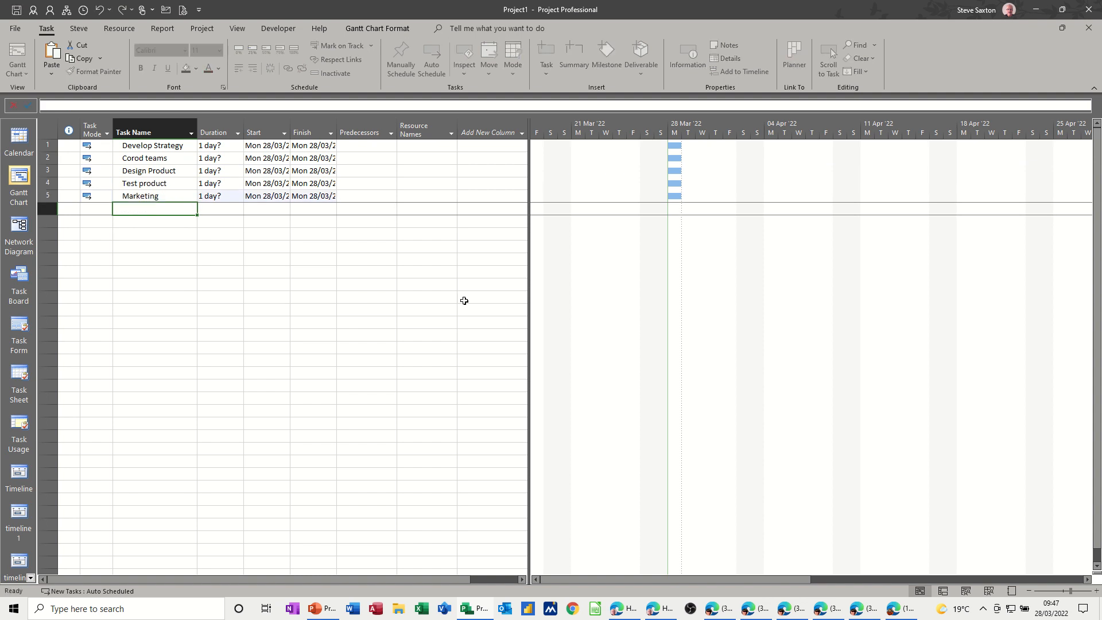
{"action": "type", "text": "Sell Product"}
{"action": "left_click", "coordinate": [157, 232]}
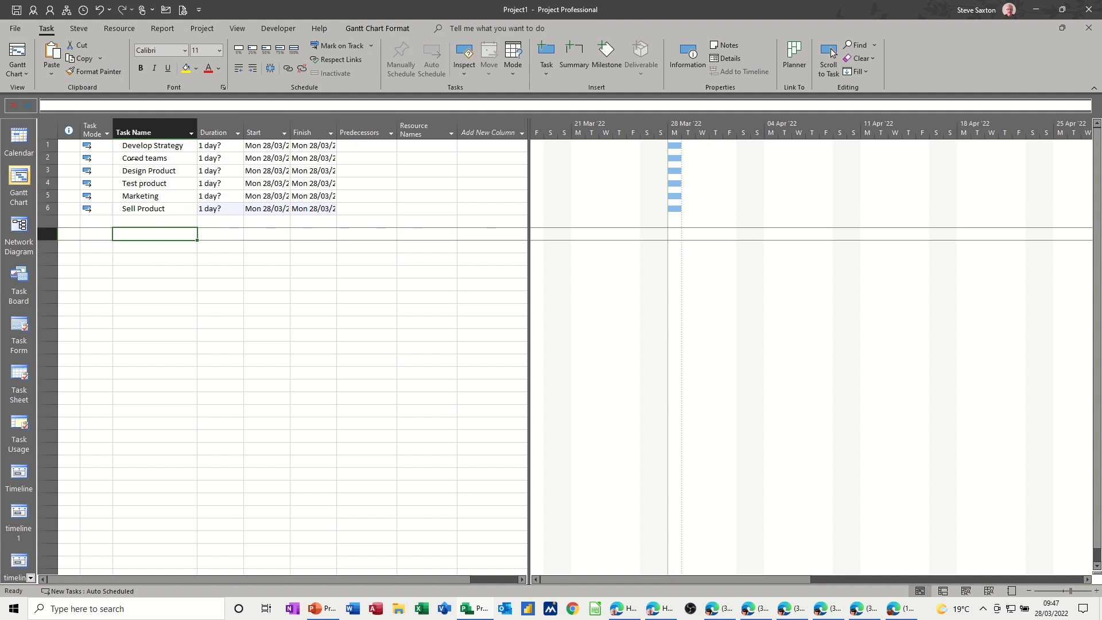
- Indent the tasks from Corod teams to Sell Product so they become subtasks of Develop Strategy
{"action": "left_click_drag", "start_coordinate": [133, 158], "coordinate": [152, 201]}
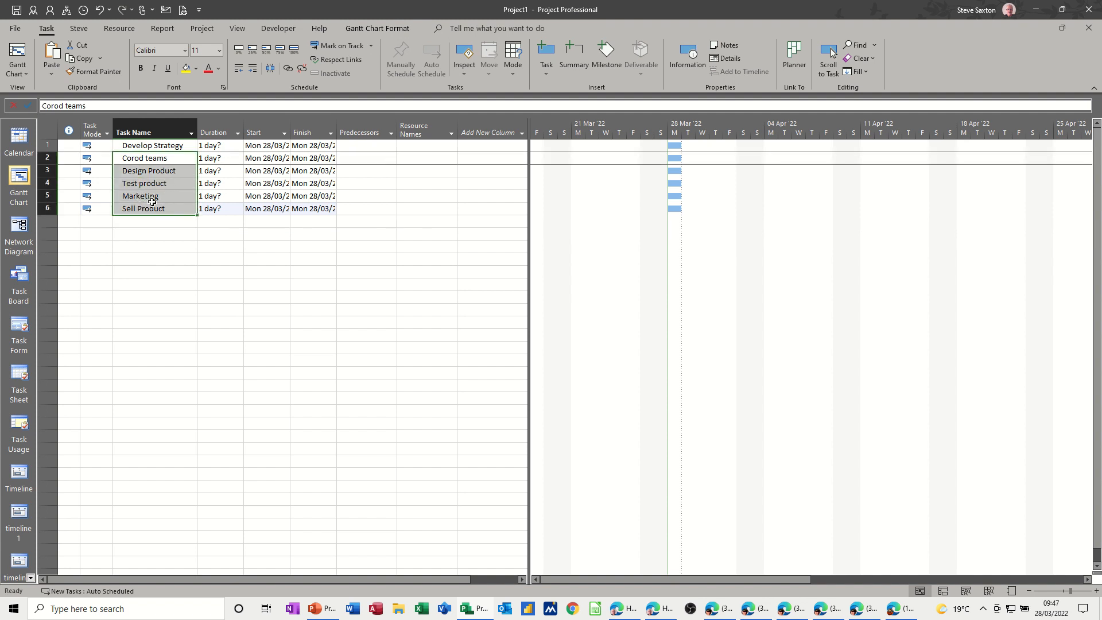
{"action": "left_click", "coordinate": [253, 68]}
- Set the durations in days: Corod teams 3, Design Product 10, Test product 5, Marketing 20 and Sell Product 10
{"action": "left_click", "coordinate": [211, 161]}
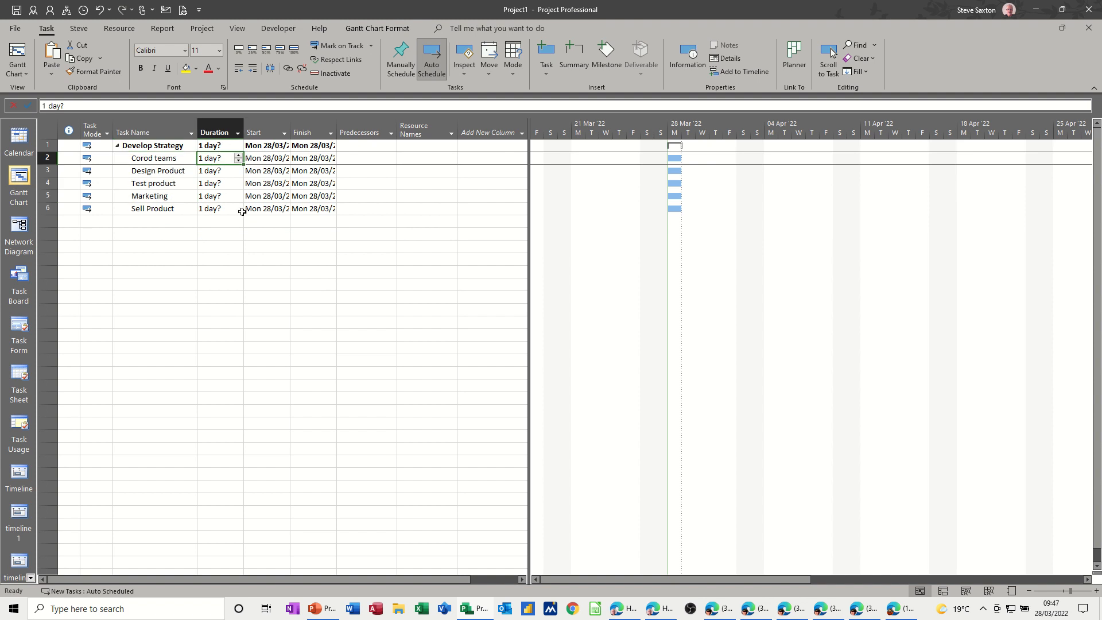
{"action": "type", "text": "3"}
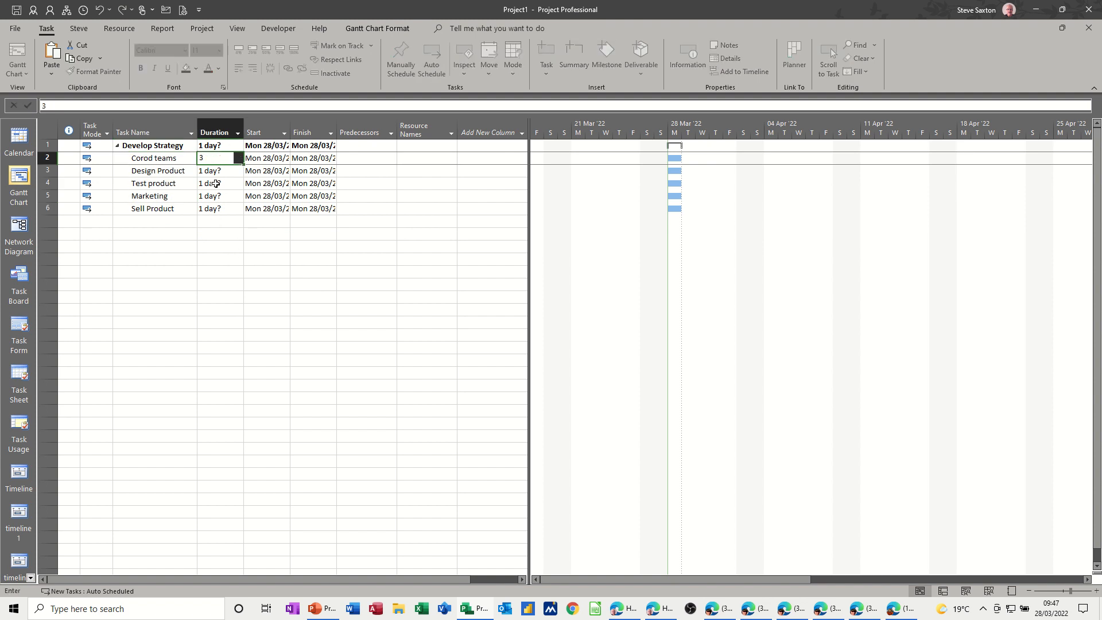
{"action": "left_click", "coordinate": [216, 172]}
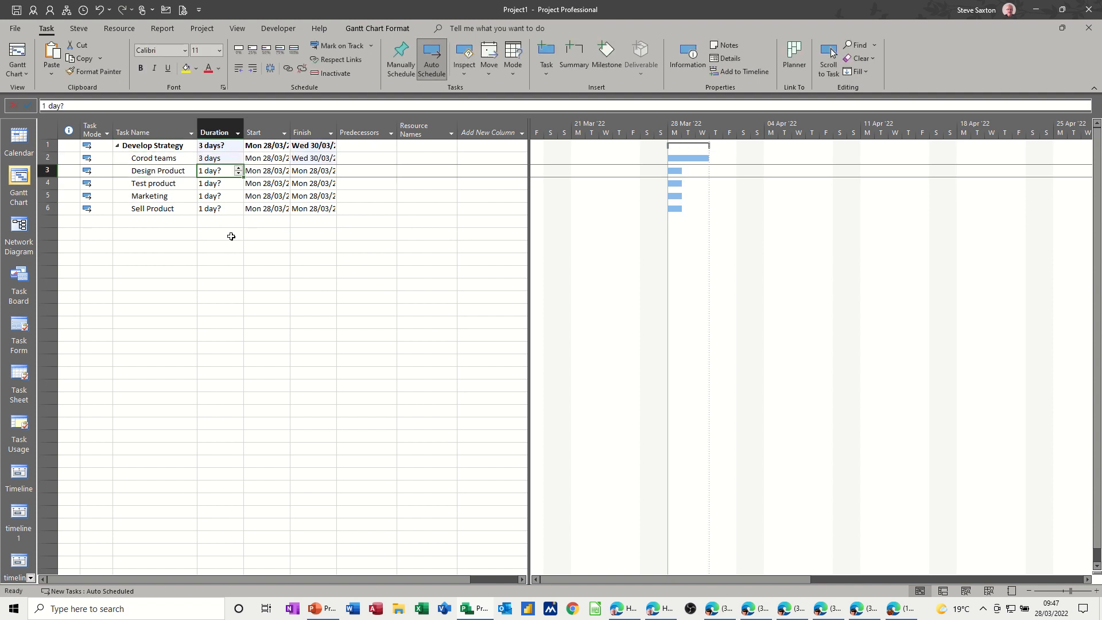
{"action": "type", "text": "10"}
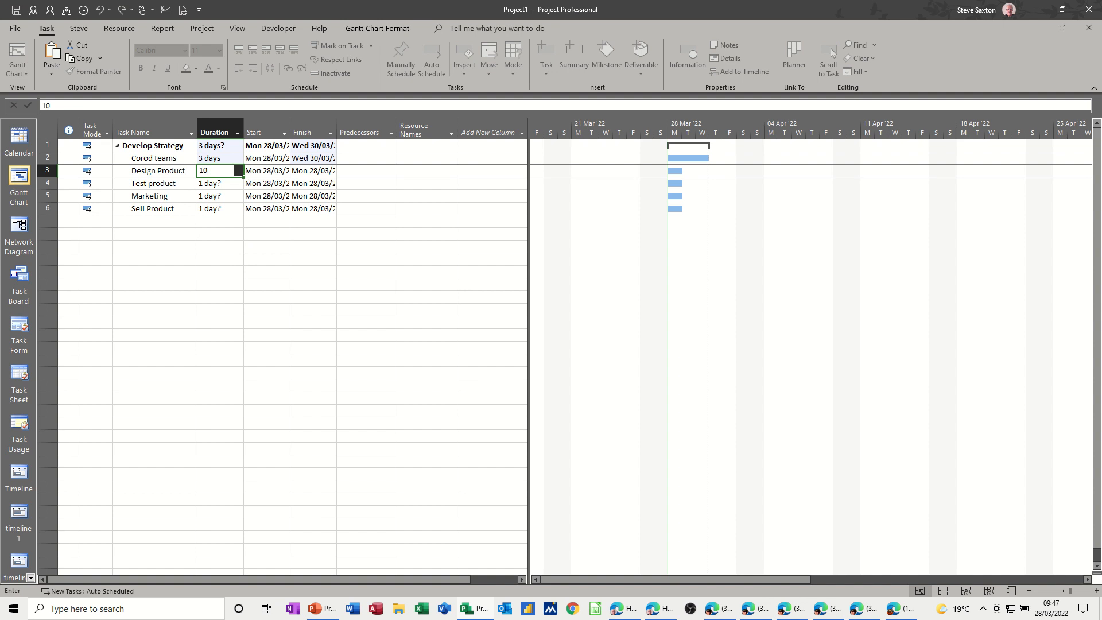
{"action": "left_click", "coordinate": [210, 185]}
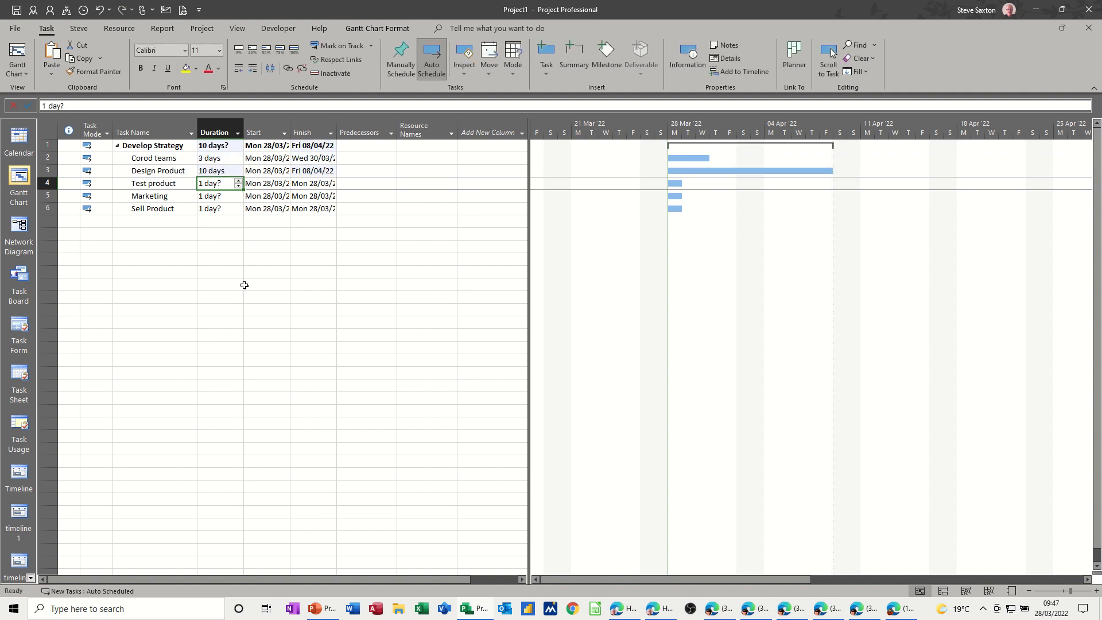
{"action": "type", "text": "5"}
{"action": "key", "text": "Return"}
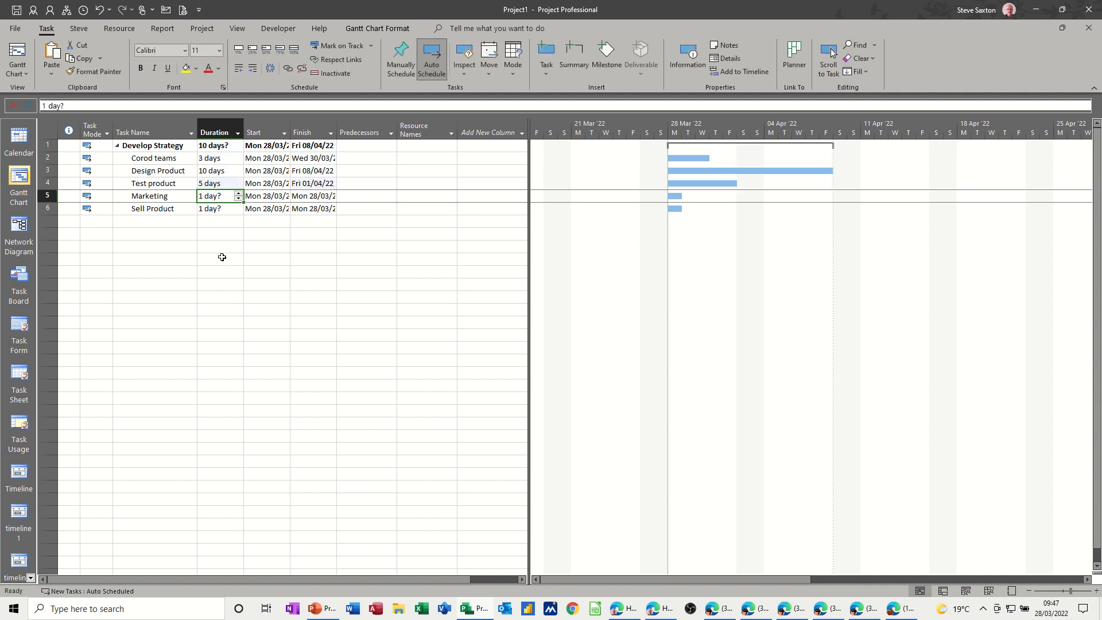
{"action": "type", "text": "20"}
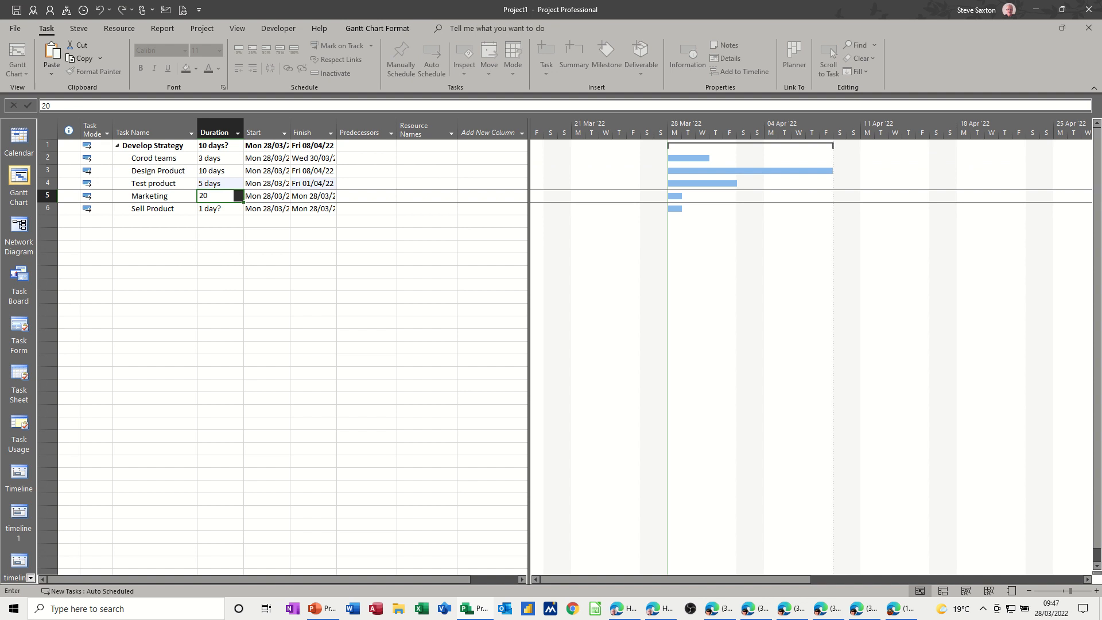
{"action": "left_click", "coordinate": [229, 210]}
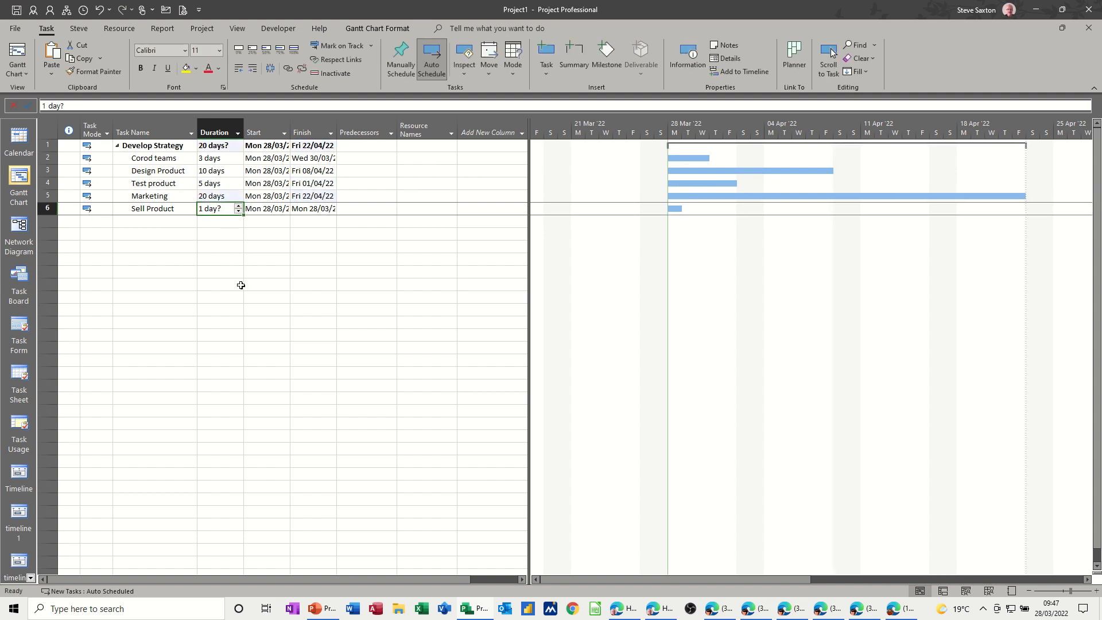
{"action": "type", "text": "10"}
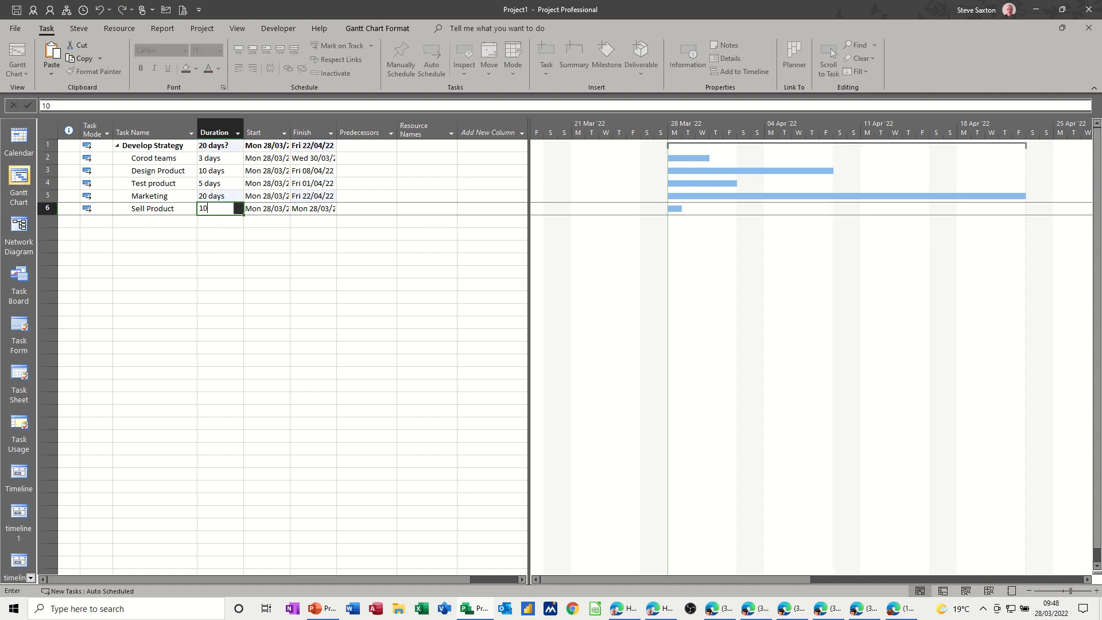
{"action": "left_click", "coordinate": [129, 231]}
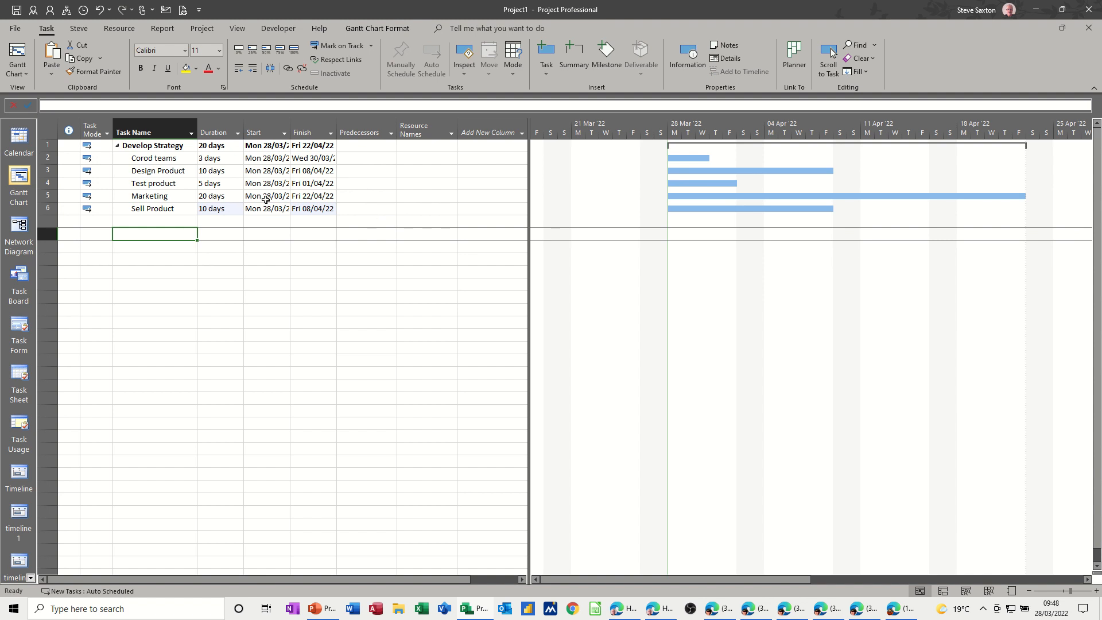
- Insert a new task named "Go/NoGo" directly above Corod teams
{"action": "left_click", "coordinate": [49, 158]}
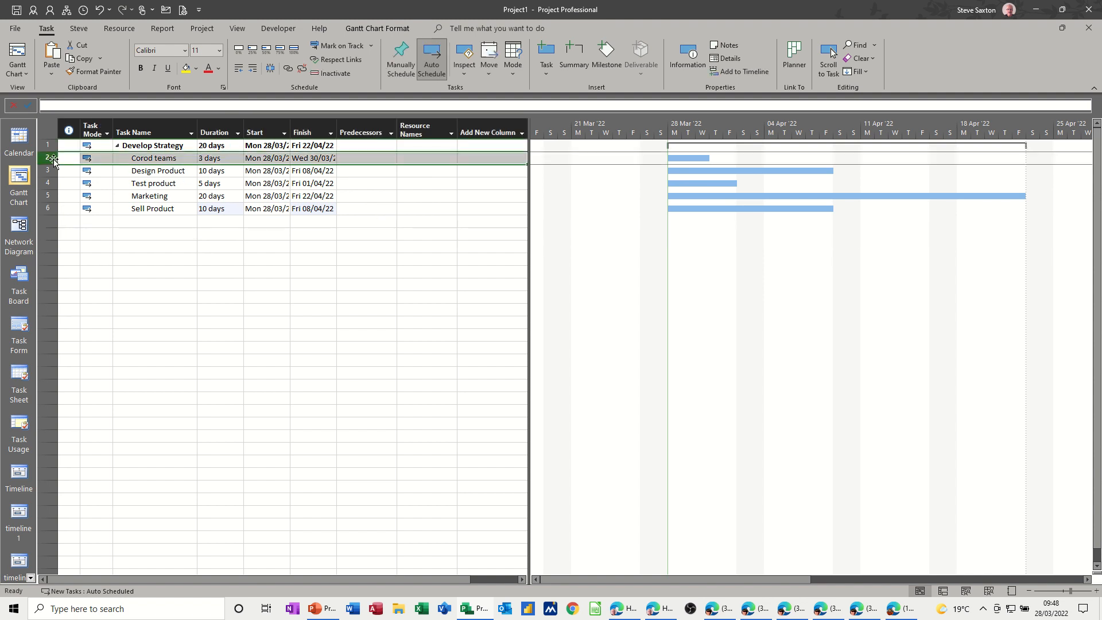
{"action": "right_click", "coordinate": [52, 159]}
{"action": "left_click", "coordinate": [86, 253]}
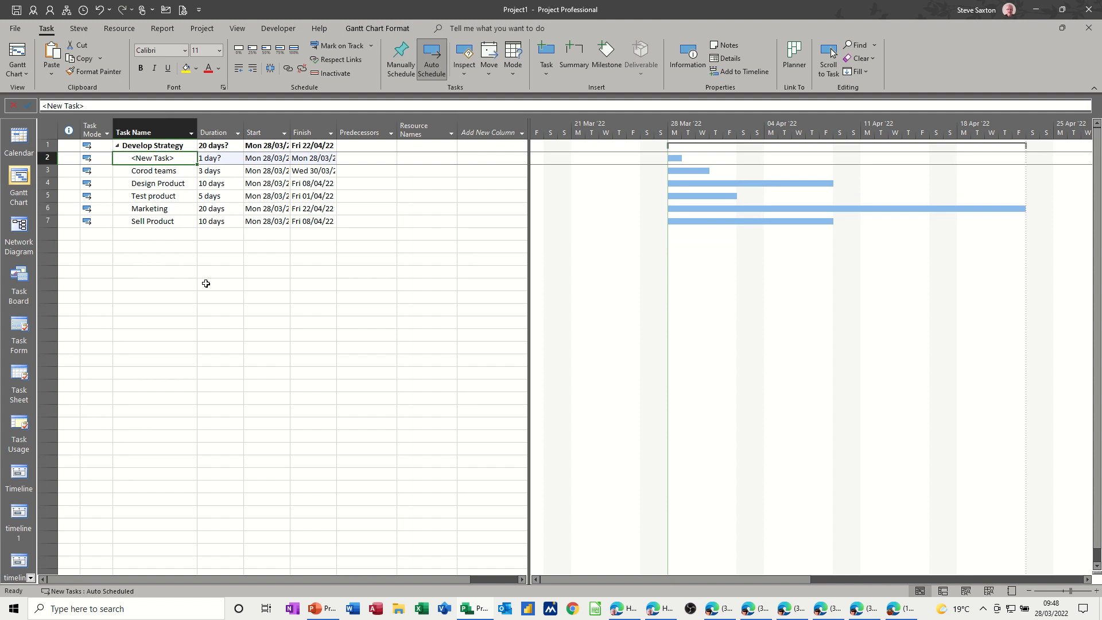
{"action": "type", "text": "Go/NoGo"}
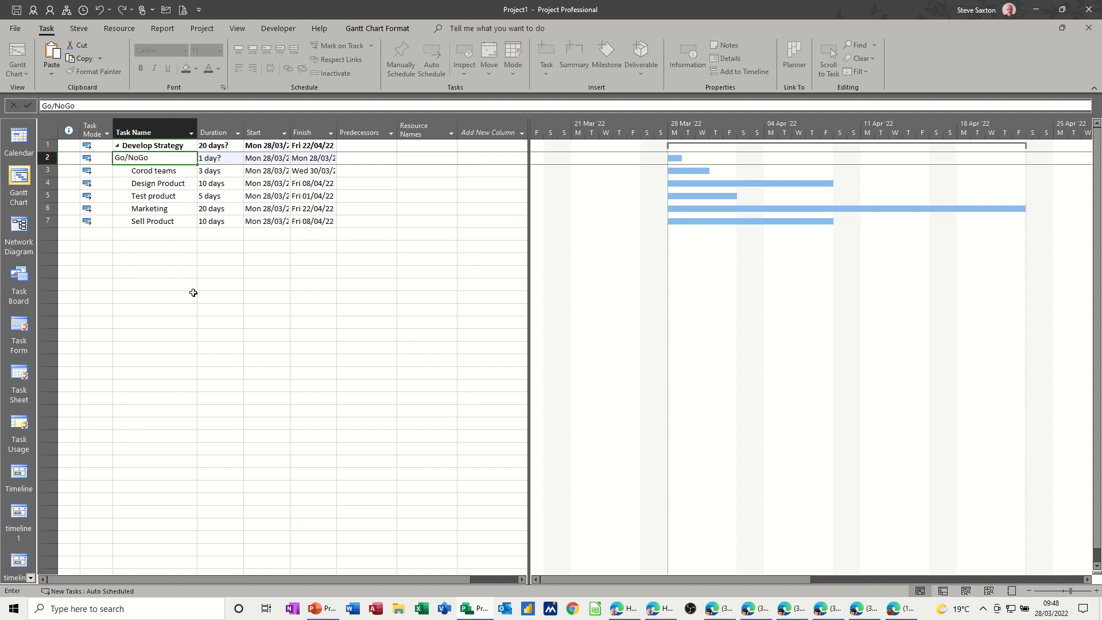
{"action": "left_click", "coordinate": [162, 266]}
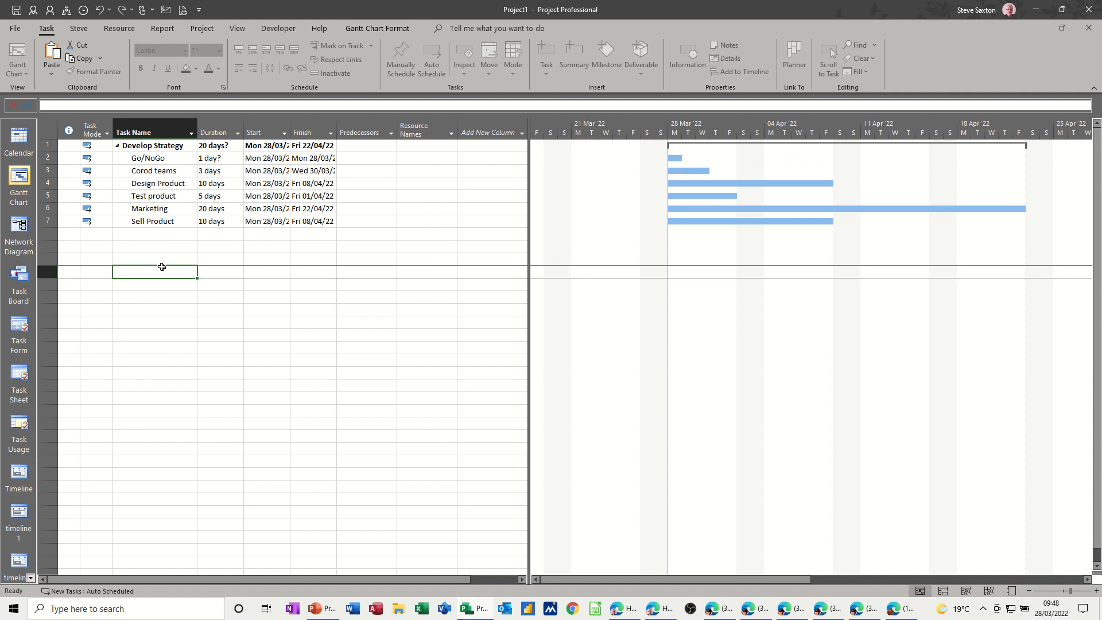
- Set the duration of Go/NoGo to 0 days so it becomes a milestone
{"action": "left_click", "coordinate": [217, 157]}
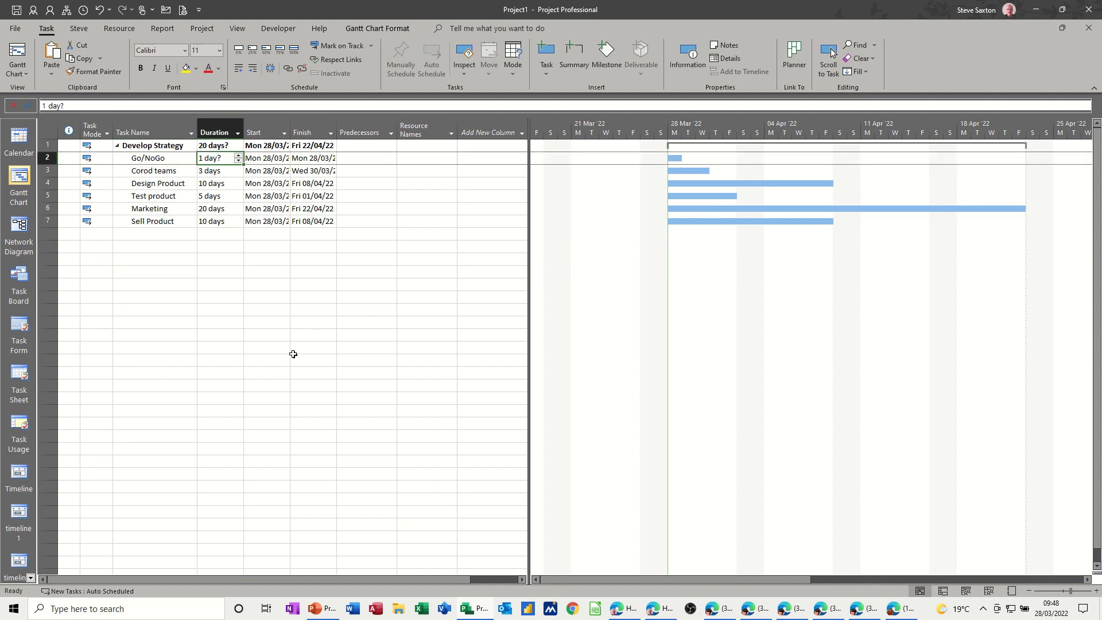
{"action": "type", "text": "0"}
{"action": "left_click", "coordinate": [175, 260]}
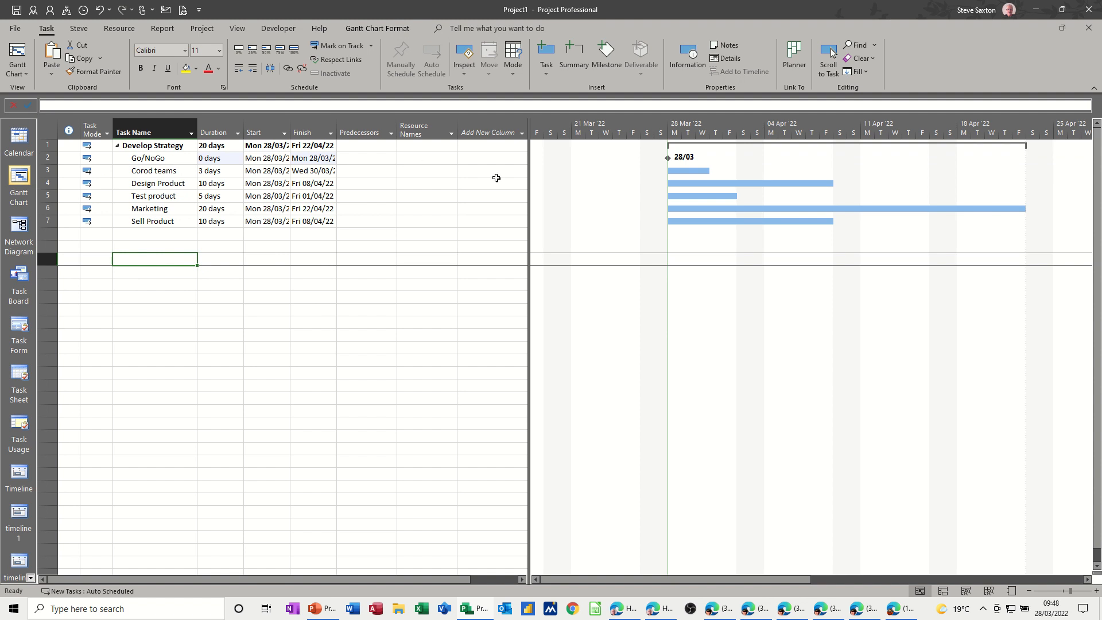
- Correct the misspelled task name Corod teams to "Coord teams"
{"action": "left_click", "coordinate": [362, 170]}
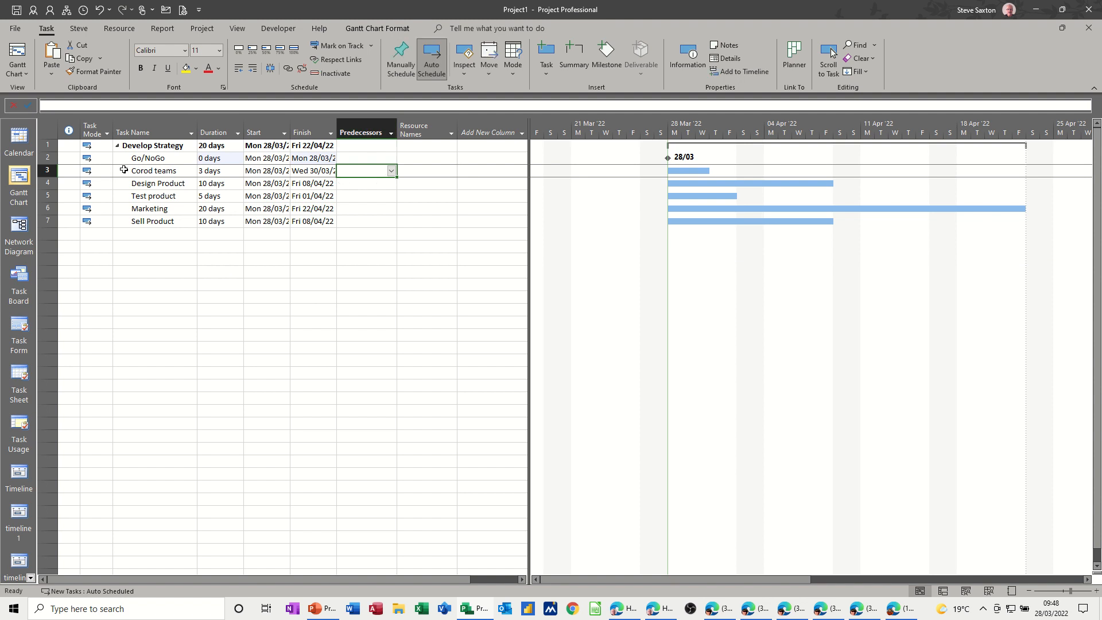
{"action": "left_click", "coordinate": [172, 170]}
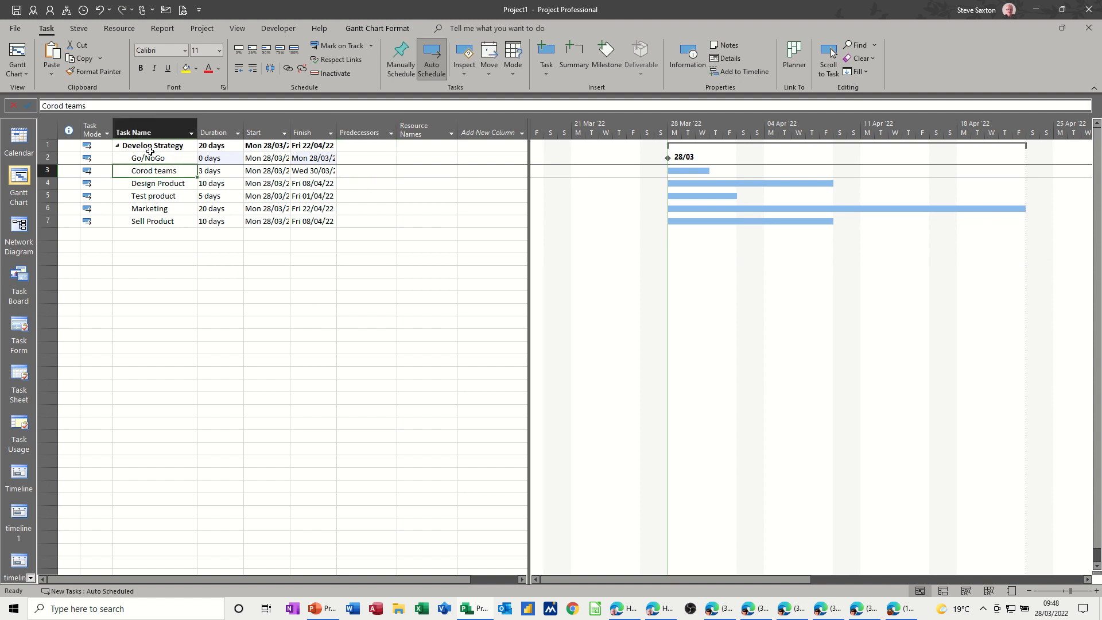
{"action": "left_click", "coordinate": [56, 105]}
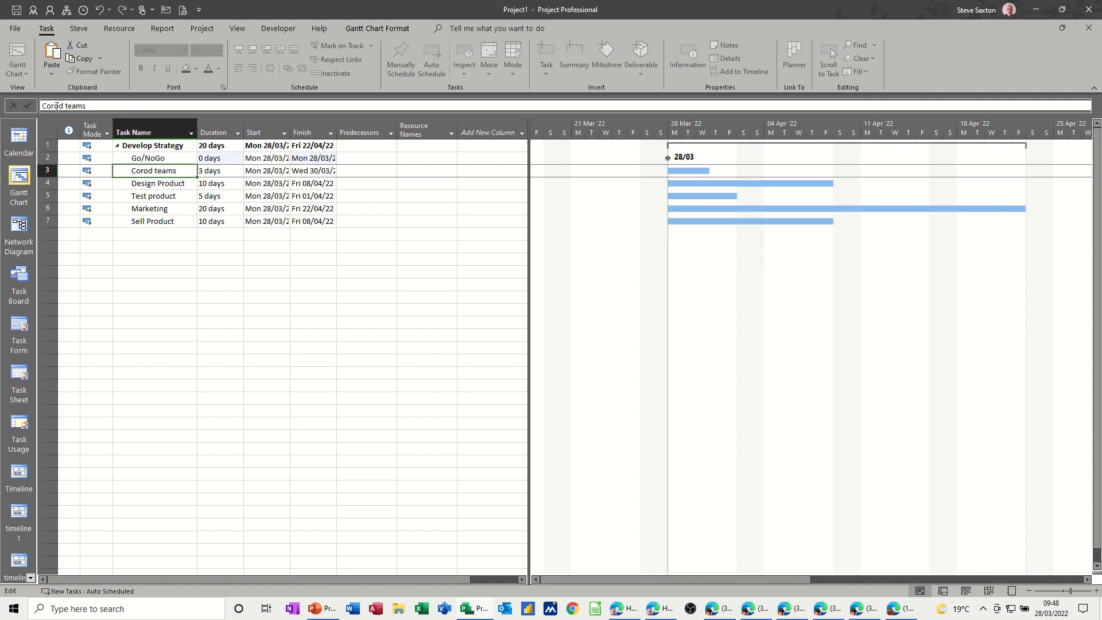
{"action": "key", "text": "BackSpace"}
{"action": "type", "text": "r"}
{"action": "left_click", "coordinate": [142, 193]}
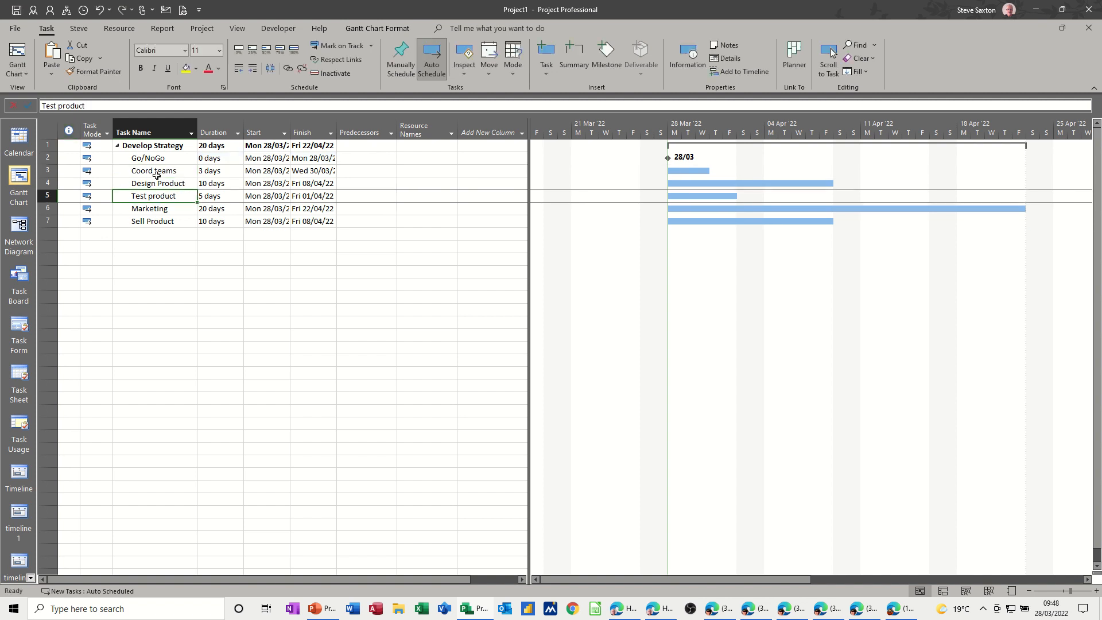
- Link Coord teams to Go/NoGo with a start-to-start dependency by entering 2SS as its predecessor
{"action": "left_click", "coordinate": [156, 173]}
{"action": "left_click", "coordinate": [331, 172]}
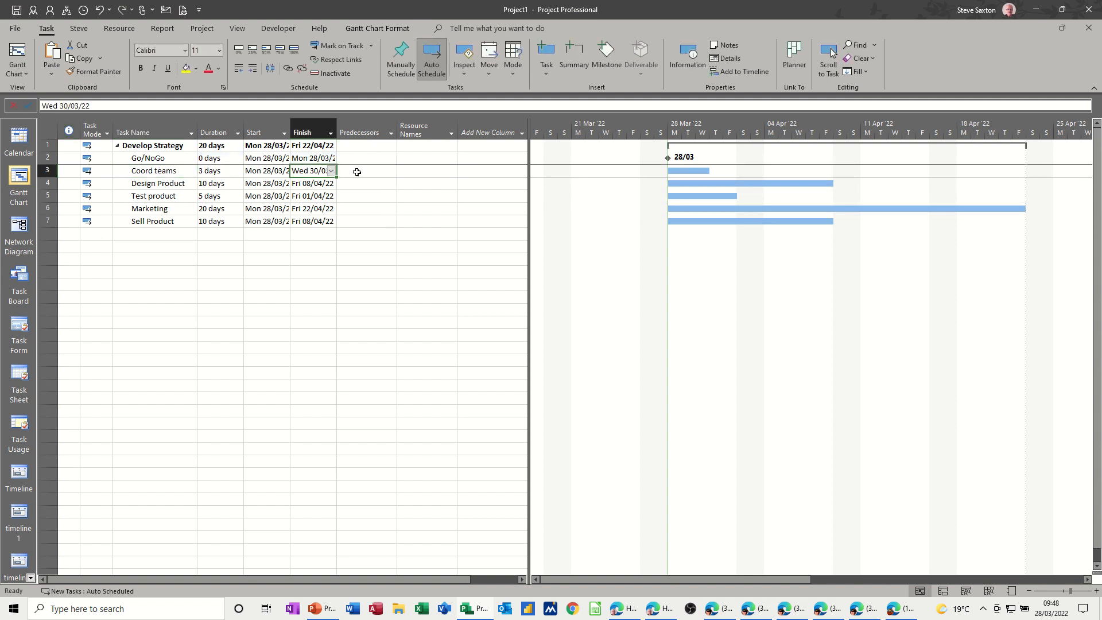
{"action": "left_click", "coordinate": [357, 170]}
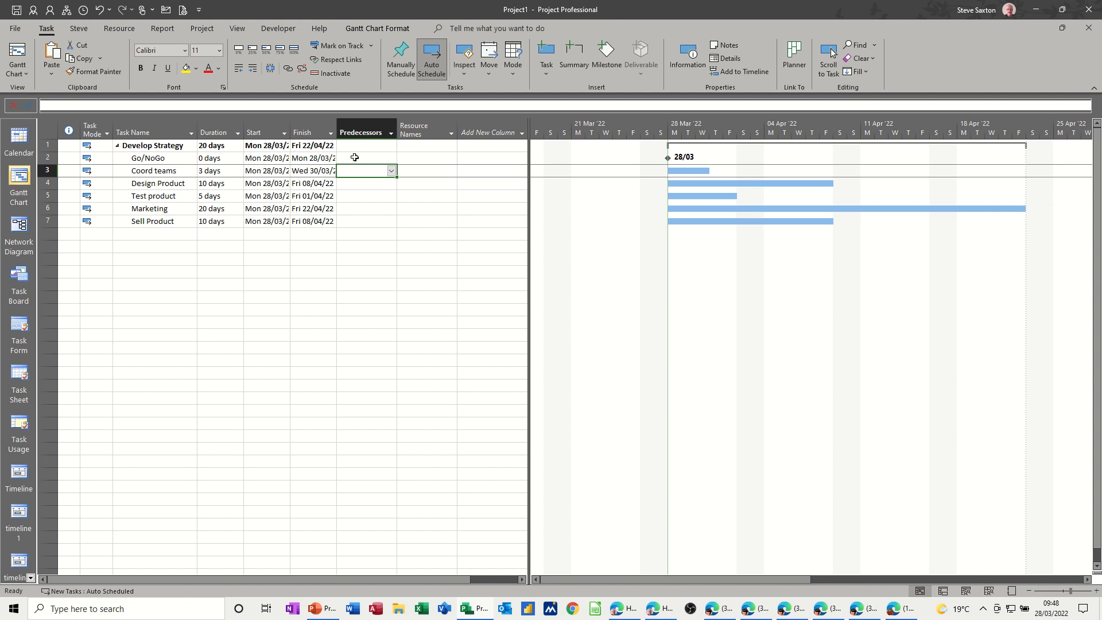
{"action": "type", "text": "2SS"}
{"action": "key", "text": "Return"}
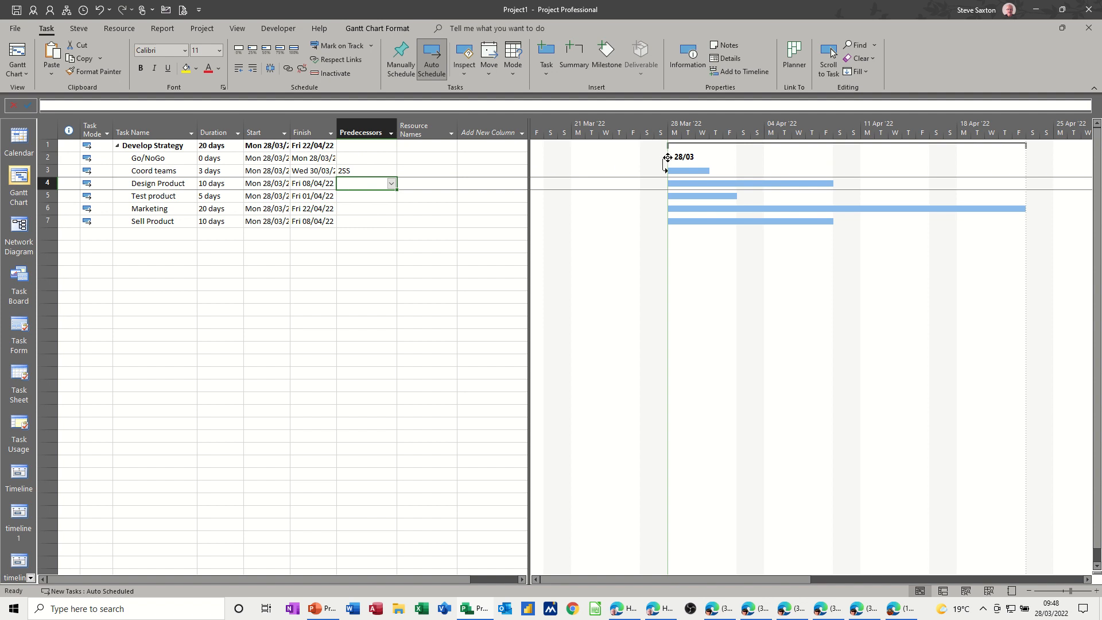
- Enter the predecessors 3 for Design Product, 4 for Test product, 5 for Marketing and 6 for Sell Product
{"action": "mouse_move", "coordinate": [668, 157]}
{"action": "type", "text": "3"}
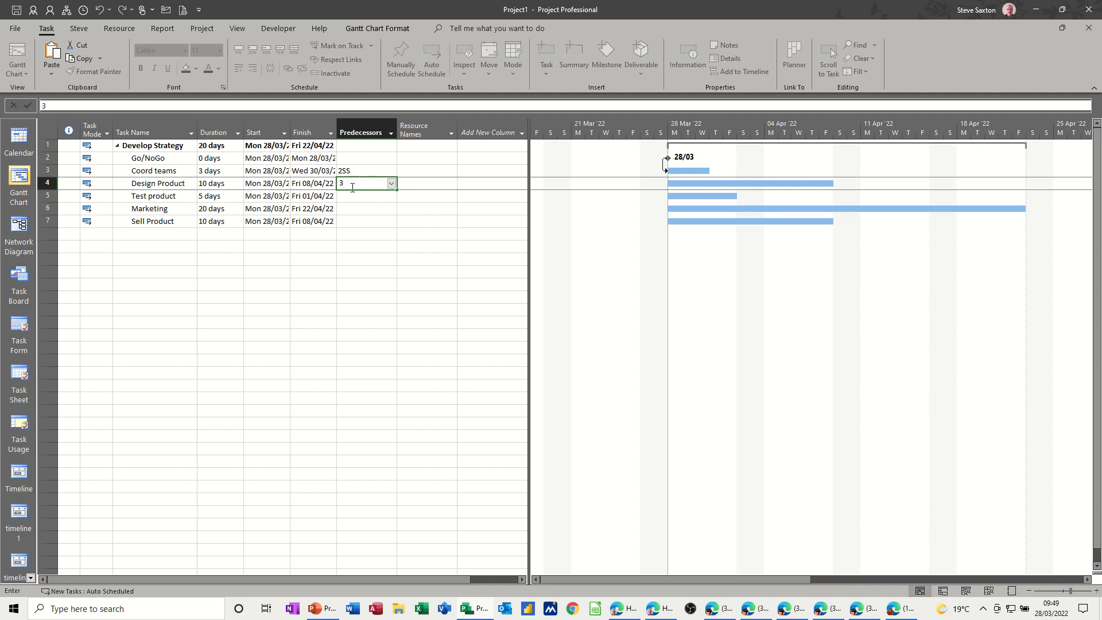
{"action": "left_click", "coordinate": [352, 197]}
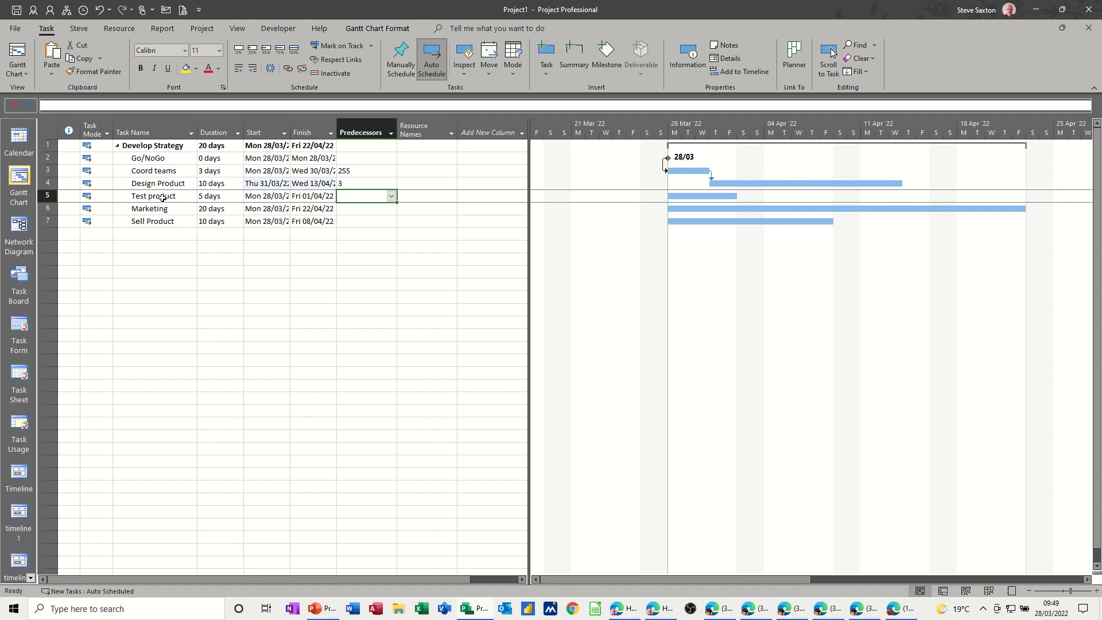
{"action": "type", "text": "4"}
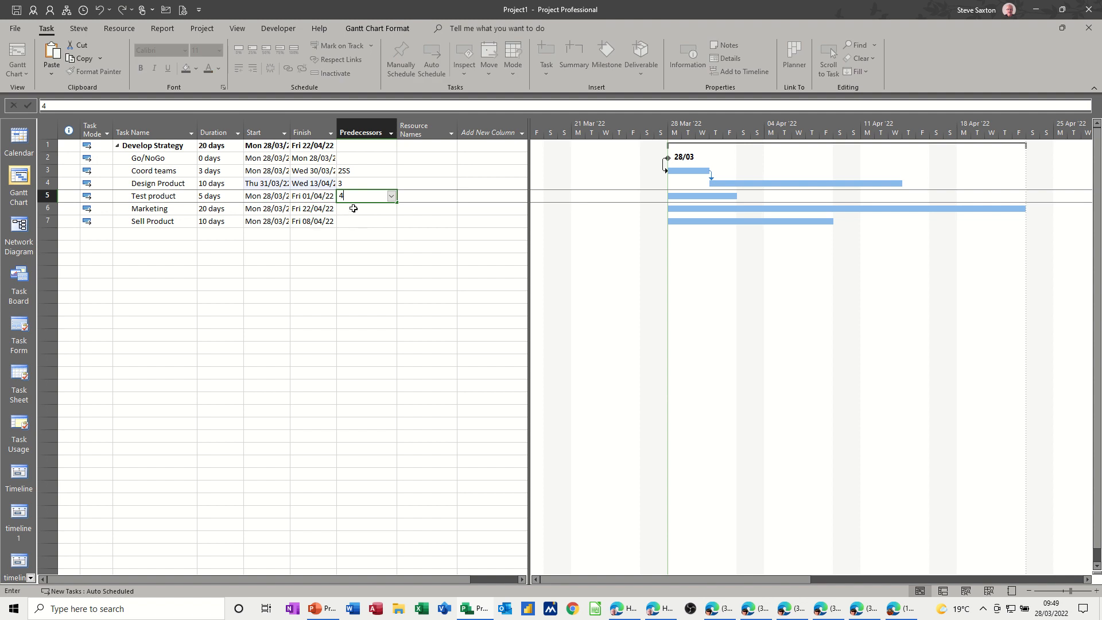
{"action": "key", "text": "Return"}
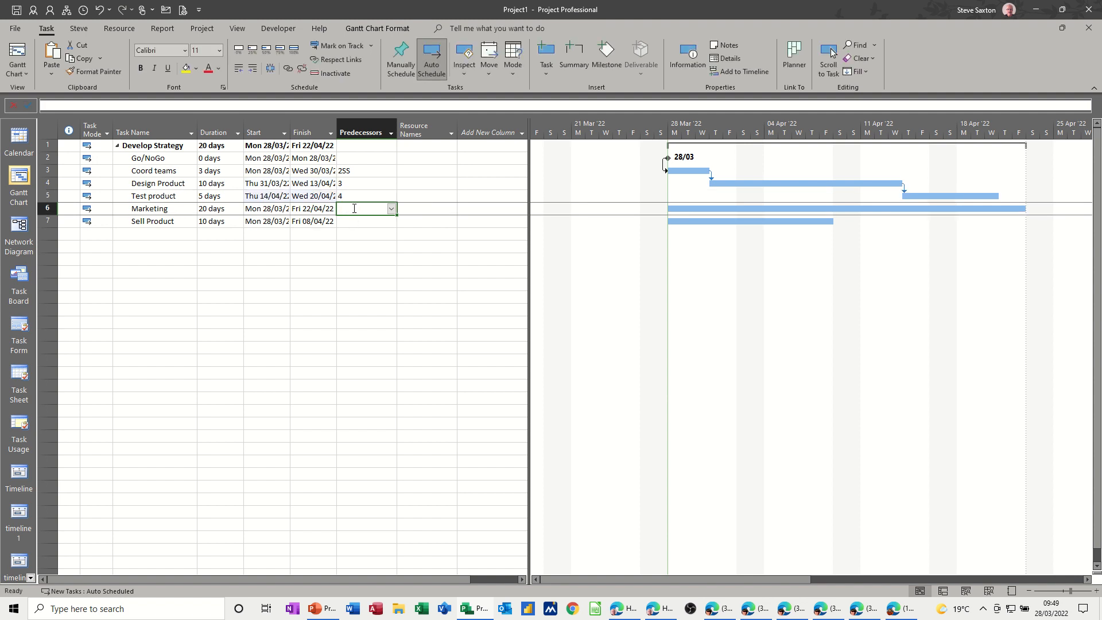
{"action": "type", "text": "5"}
{"action": "key", "text": "Return"}
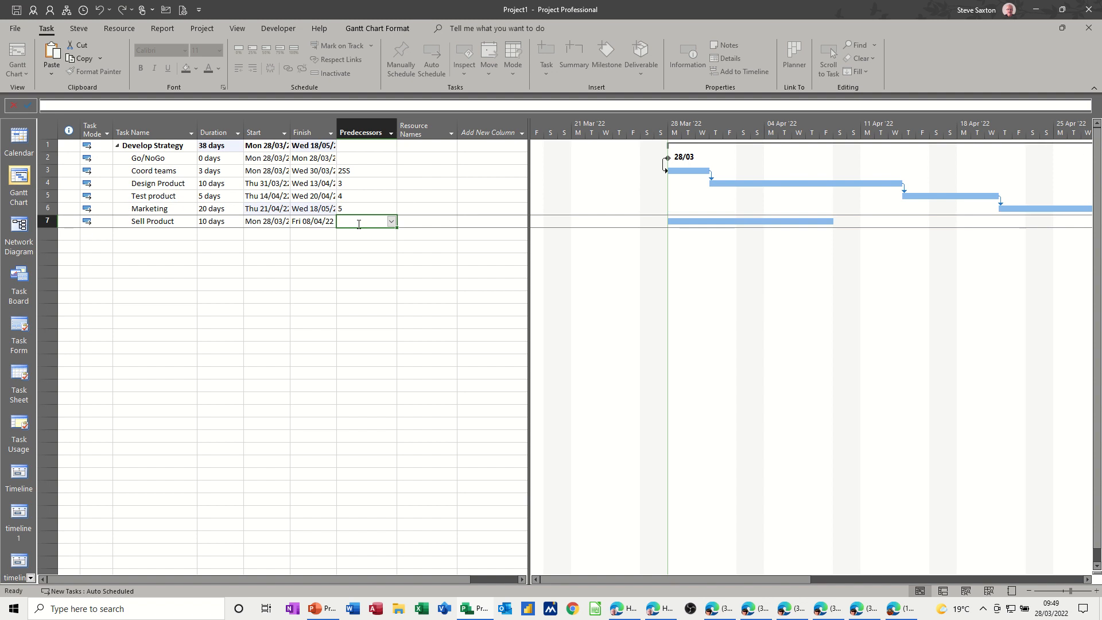
{"action": "type", "text": "6"}
{"action": "key", "text": "Return"}
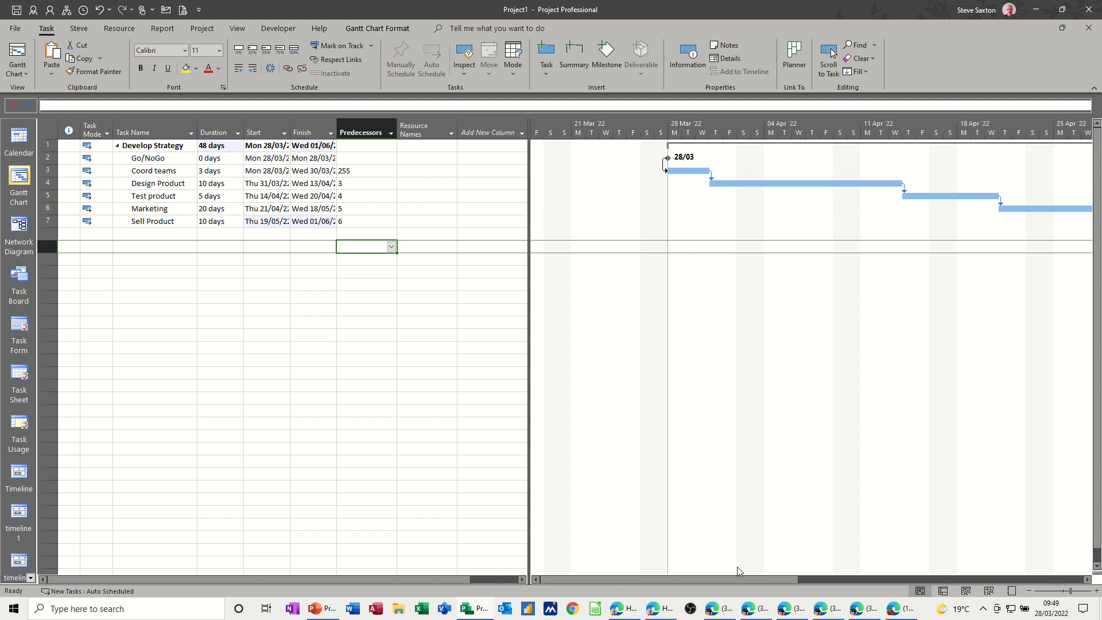
- Change the Task bar style so the Name field is shown as text to the right of the Gantt bars
{"action": "left_click_drag", "start_coordinate": [742, 578], "coordinate": [795, 571]}
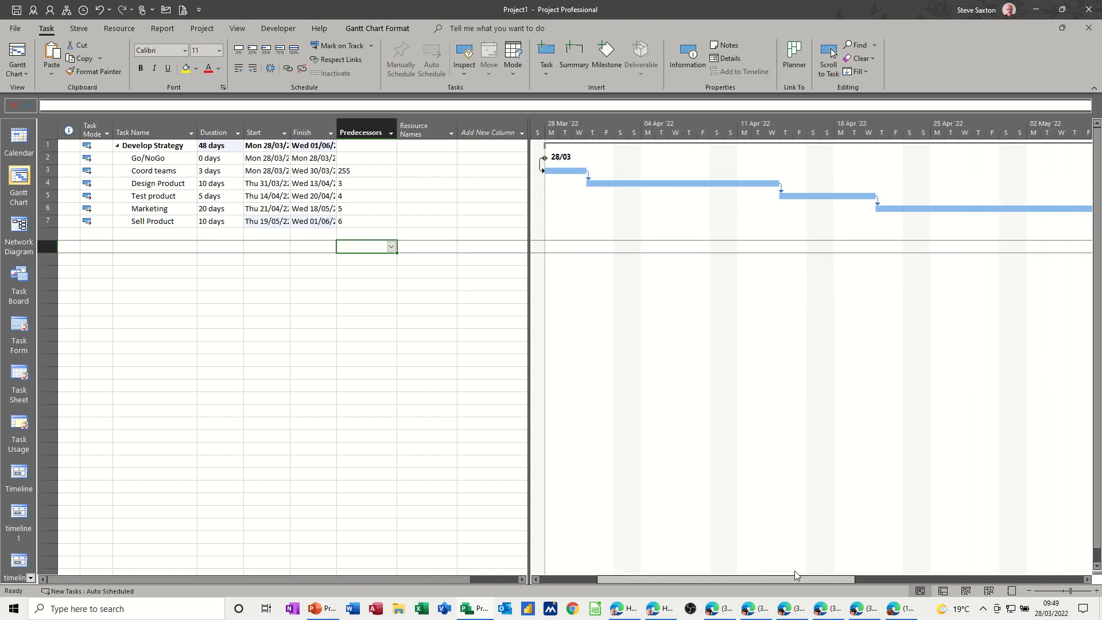
{"action": "double_click", "coordinate": [661, 227]}
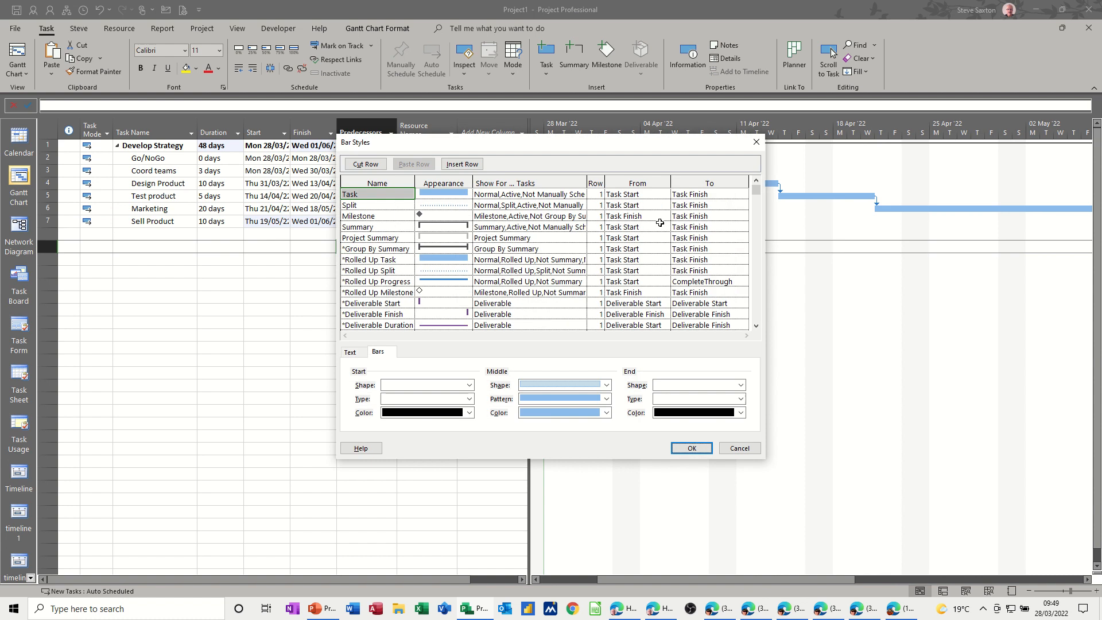
{"action": "left_click", "coordinate": [350, 353]}
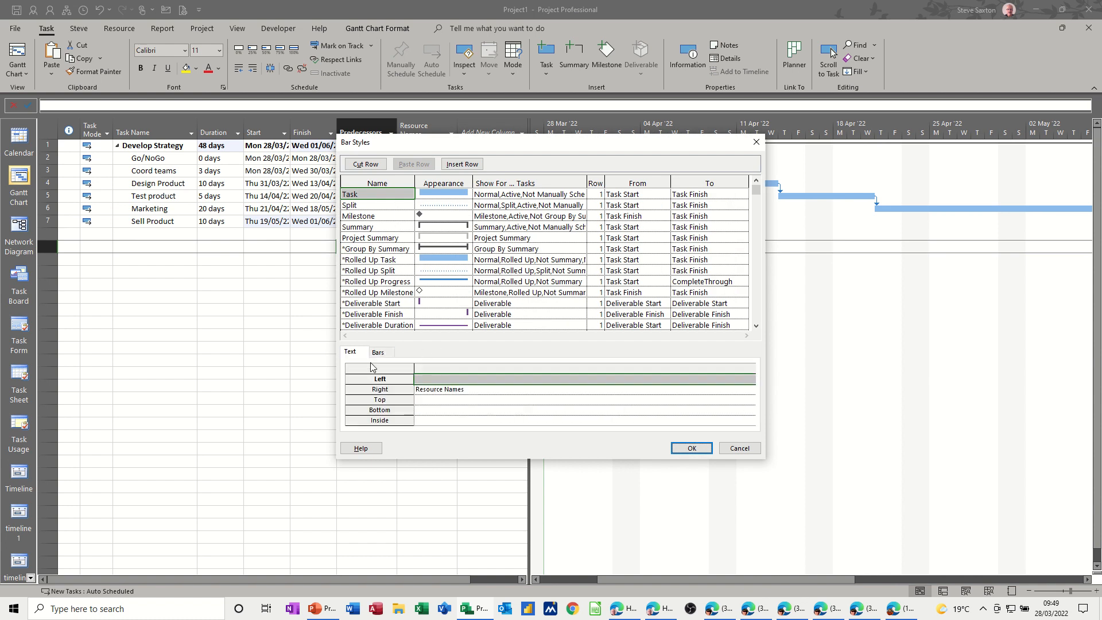
{"action": "left_click", "coordinate": [429, 390]}
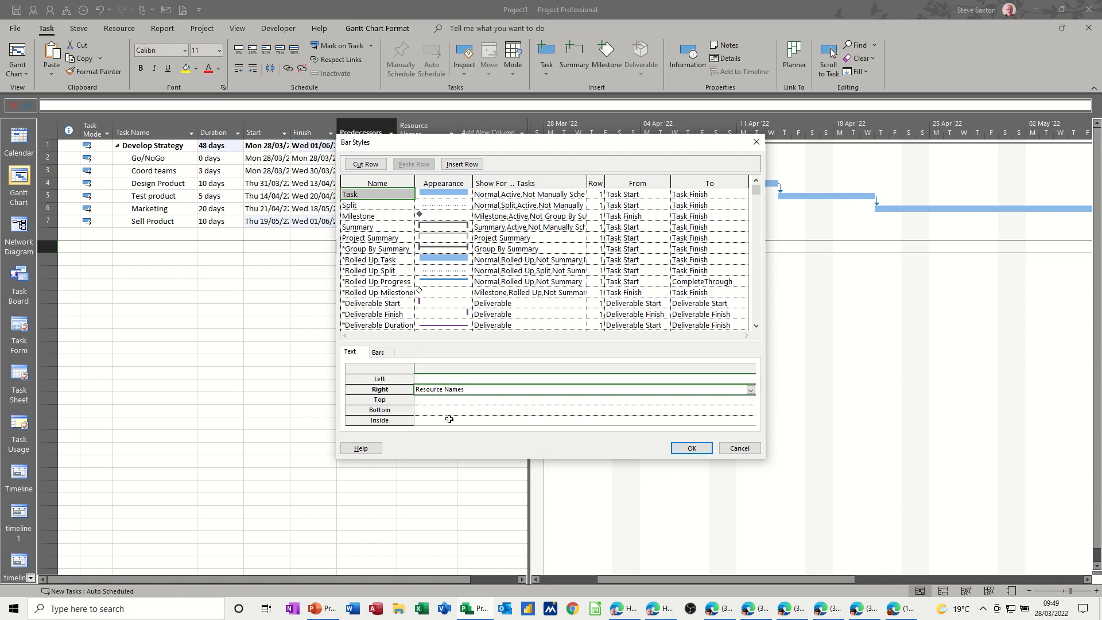
{"action": "type", "text": "Name"}
{"action": "left_click", "coordinate": [693, 448]}
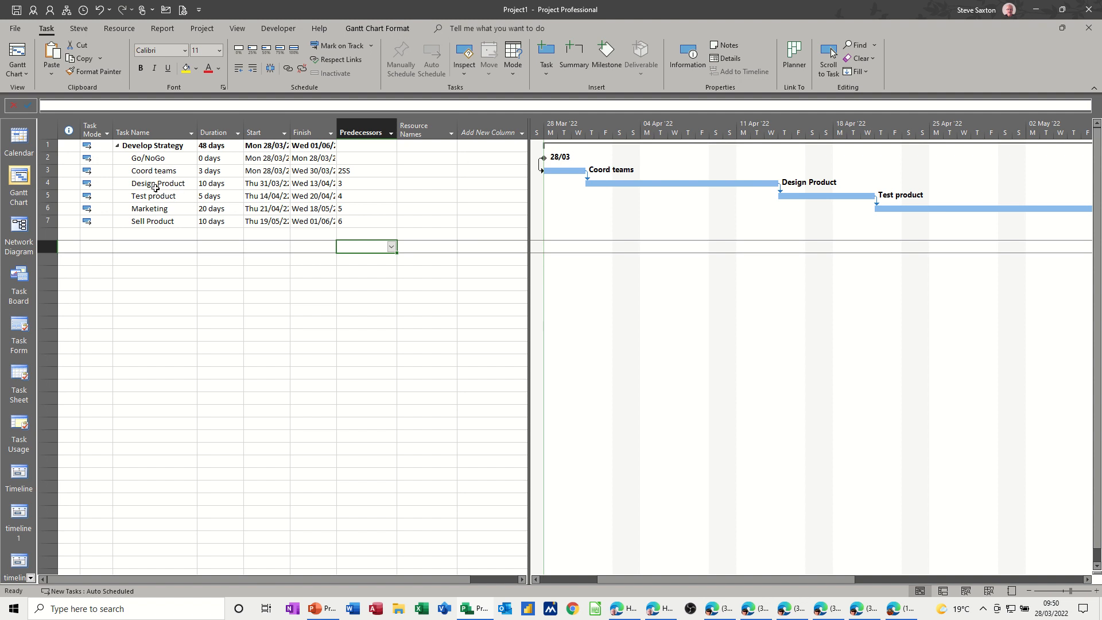
- Add the note text "Specification" to the Design Product task
{"action": "double_click", "coordinate": [155, 188]}
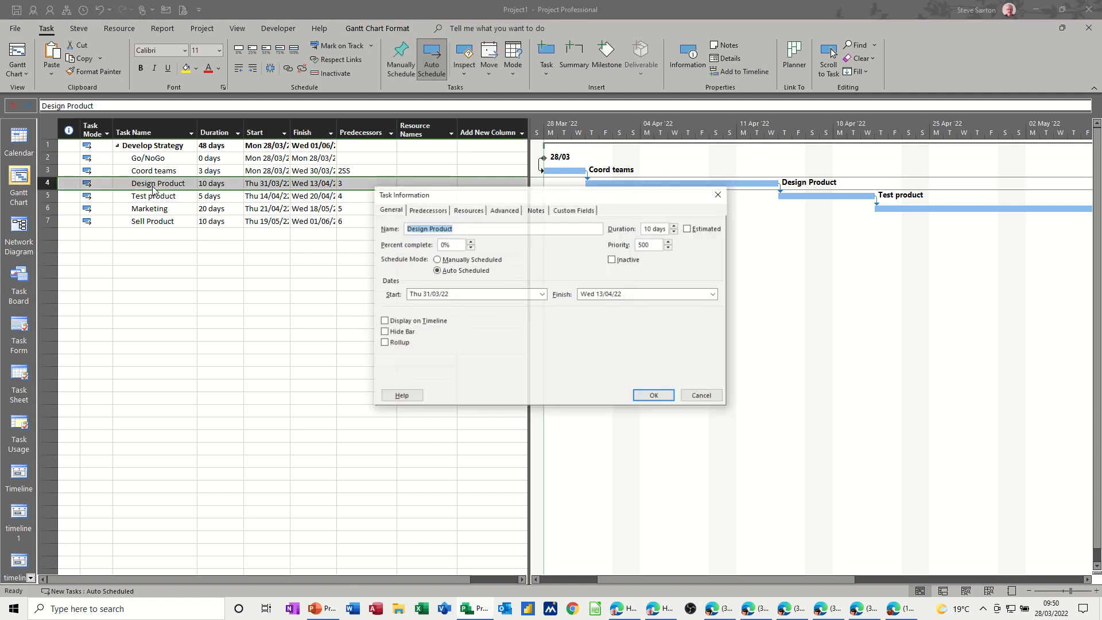
{"action": "left_click", "coordinate": [535, 211]}
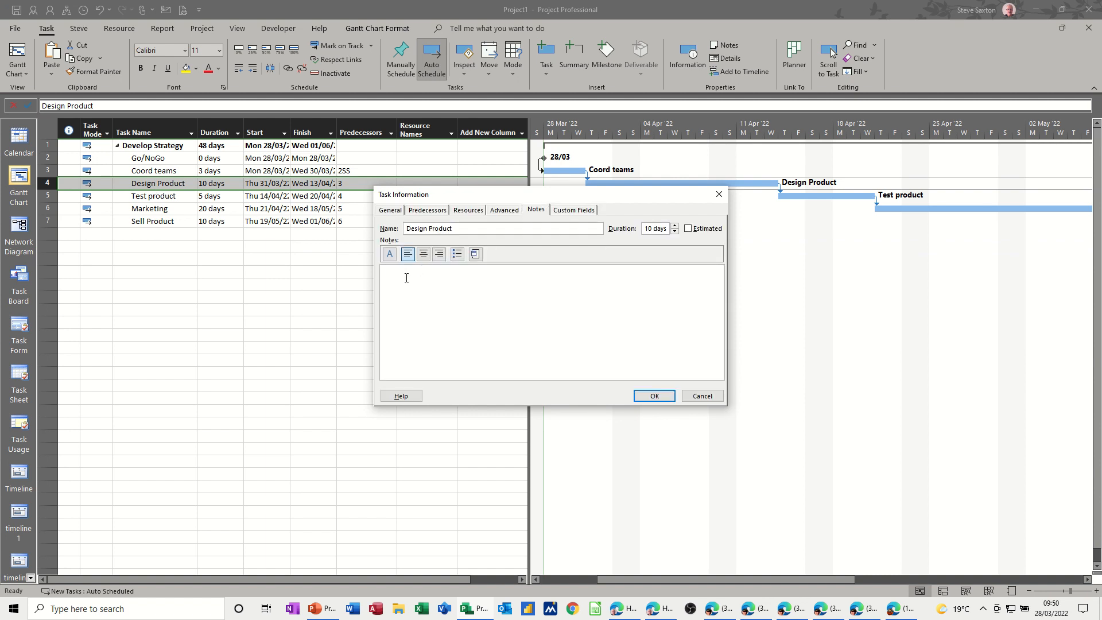
{"action": "type", "text": "Speciifica"}
{"action": "key", "text": "BackSpace"}
- Start inserting an object from file into the Design Product note and choose TNA.xlsx from the Documents folder
{"action": "left_click", "coordinate": [475, 253]}
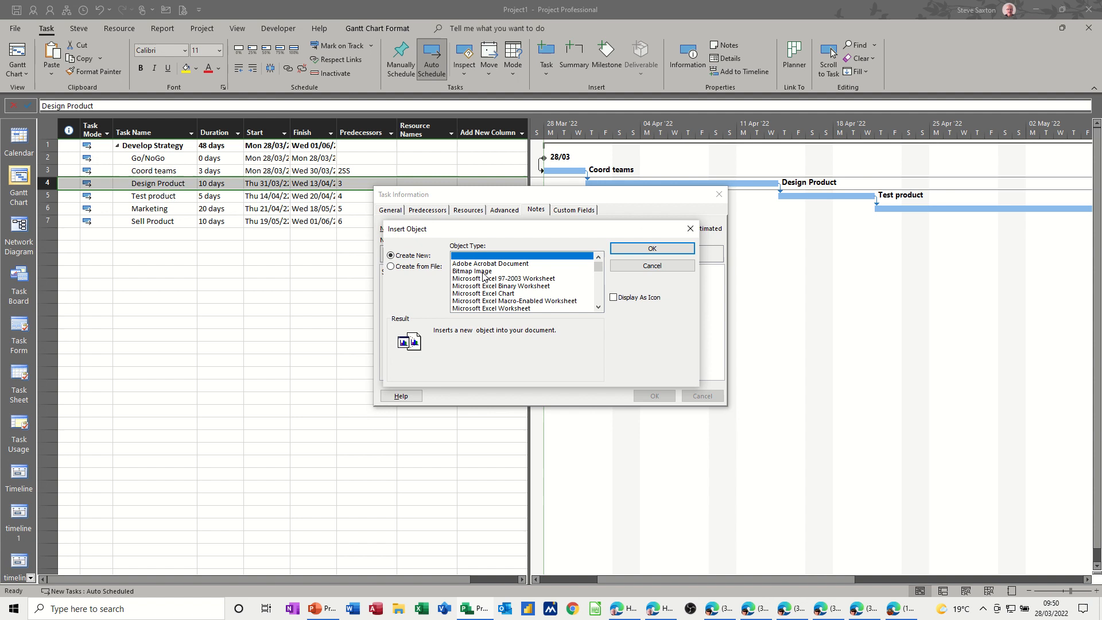
{"action": "left_click", "coordinate": [426, 269]}
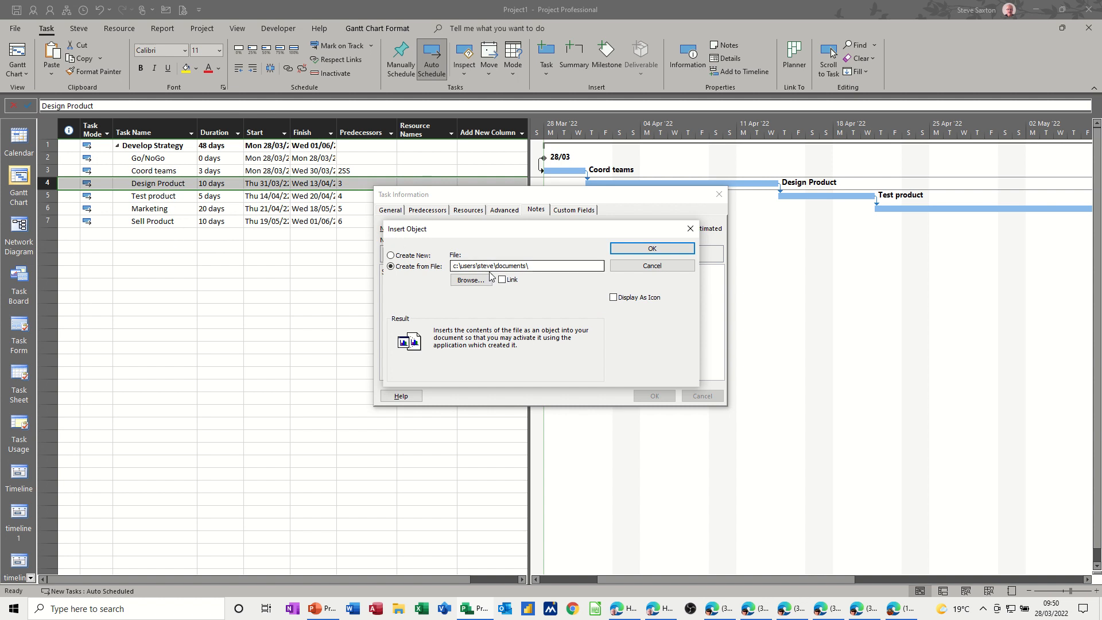
{"action": "left_click", "coordinate": [481, 285]}
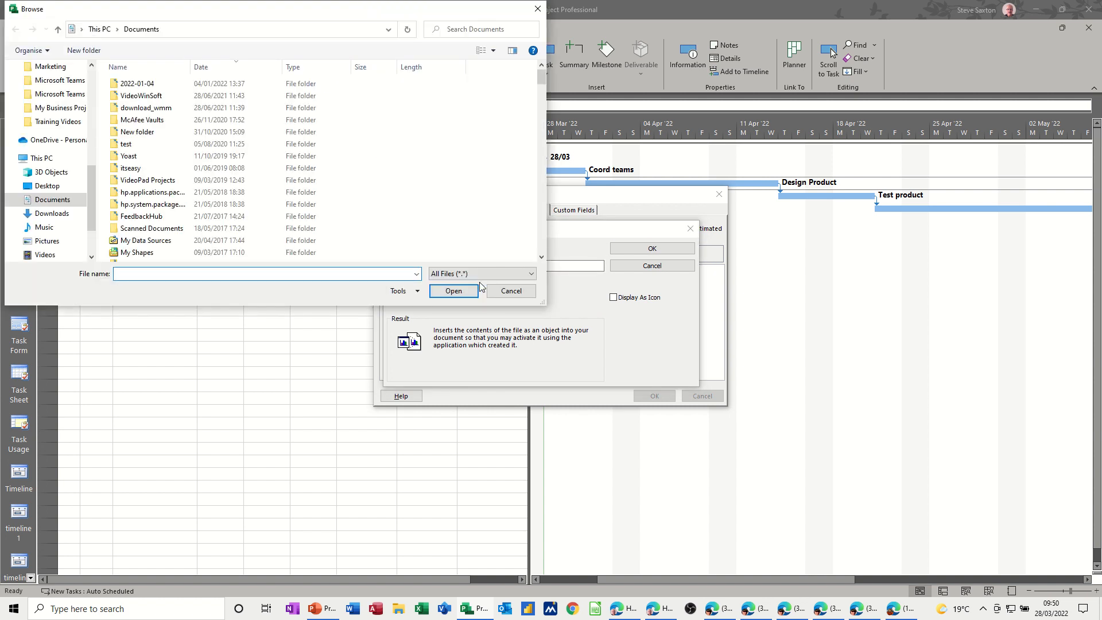
{"action": "scroll", "coordinate": [166, 229], "scroll_direction": "down", "scroll_amount": 5}
{"action": "scroll", "coordinate": [165, 229], "scroll_direction": "down", "scroll_amount": 3}
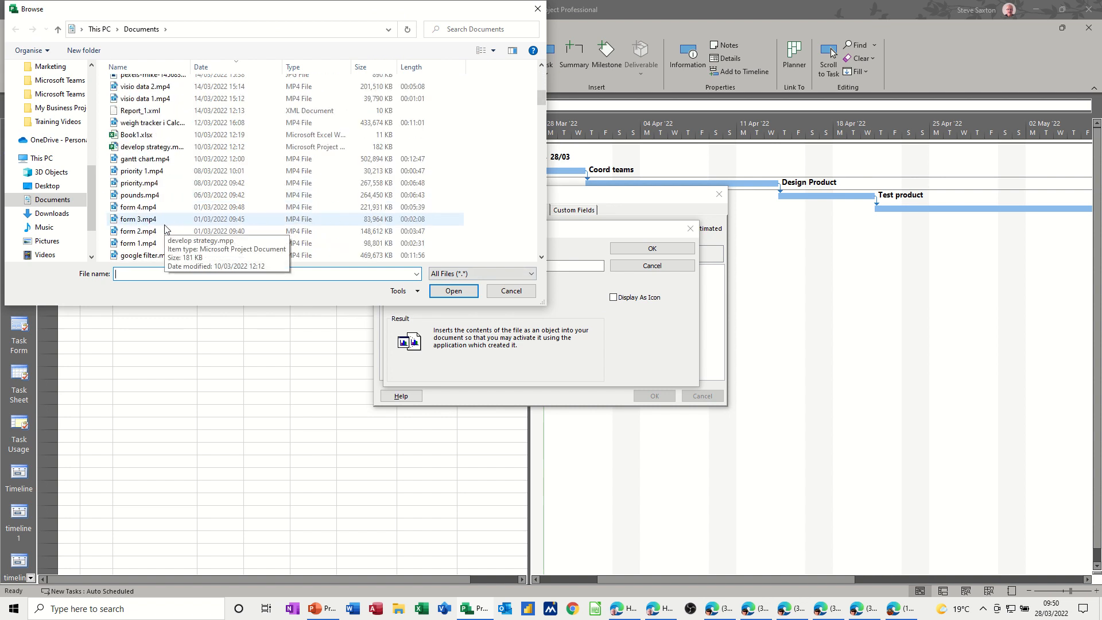
{"action": "scroll", "coordinate": [151, 209], "scroll_direction": "down", "scroll_amount": 3}
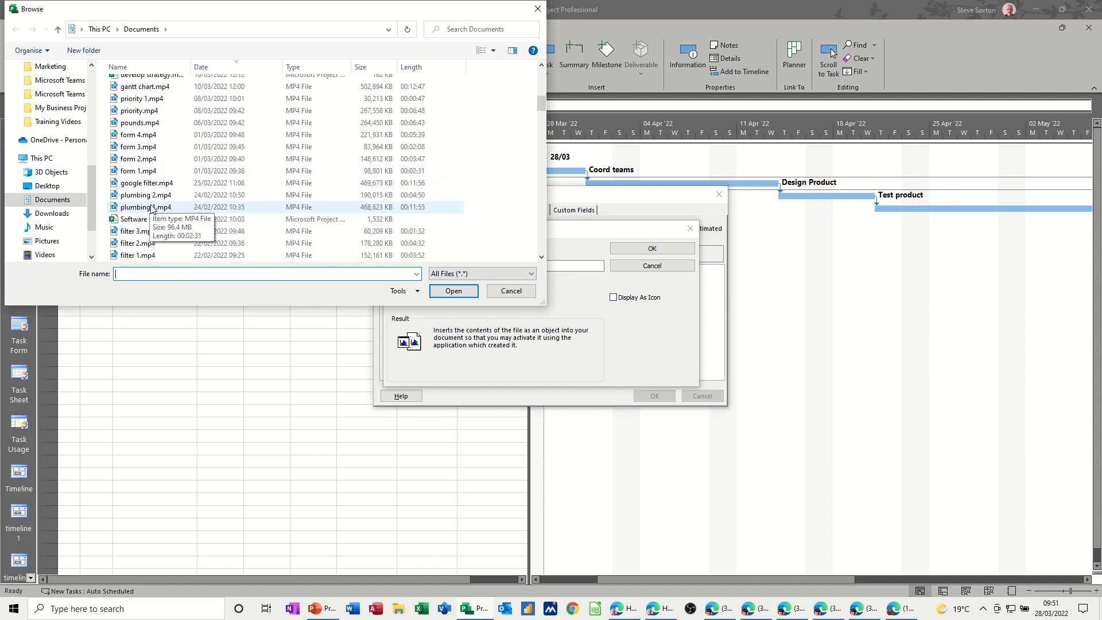
{"action": "scroll", "coordinate": [161, 229], "scroll_direction": "down", "scroll_amount": 8}
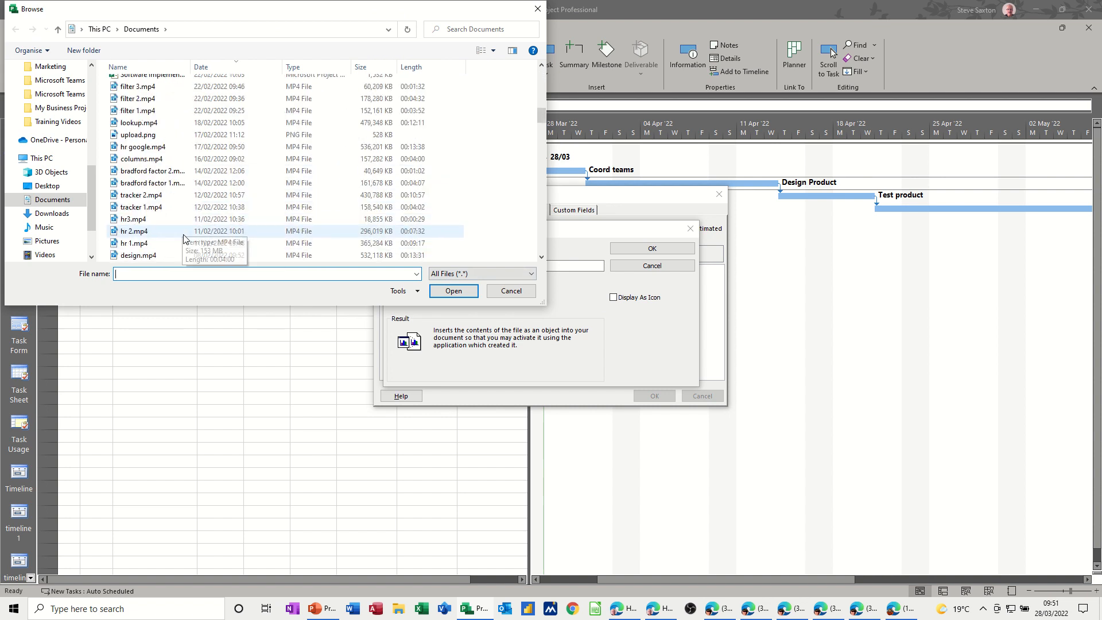
{"action": "scroll", "coordinate": [166, 235], "scroll_direction": "down", "scroll_amount": 10}
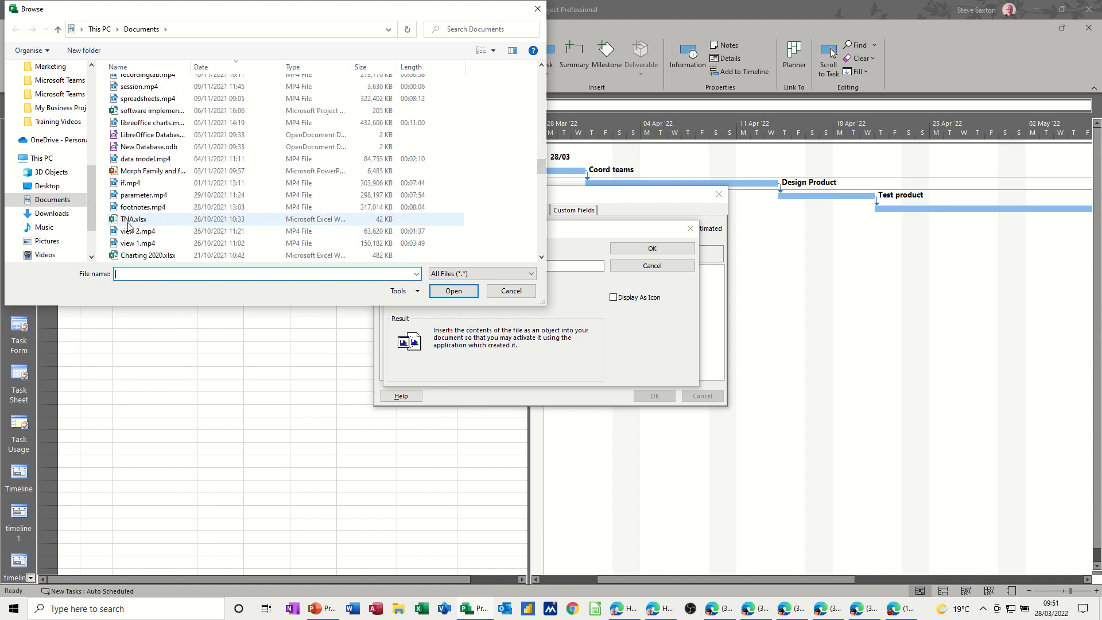
{"action": "left_click", "coordinate": [119, 221]}
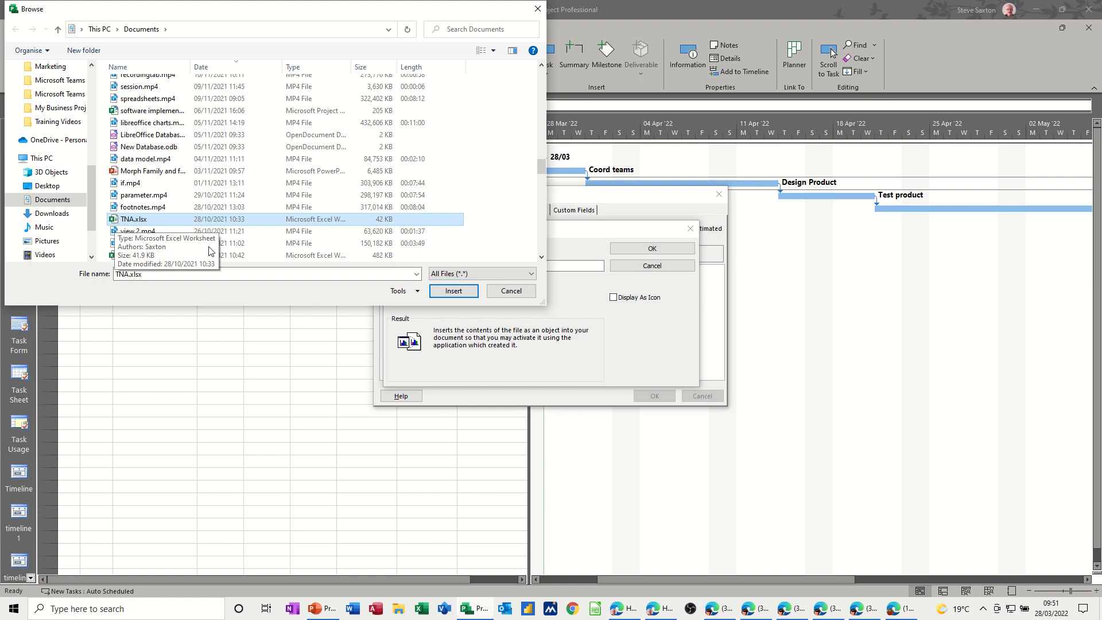
{"action": "left_click", "coordinate": [454, 290]}
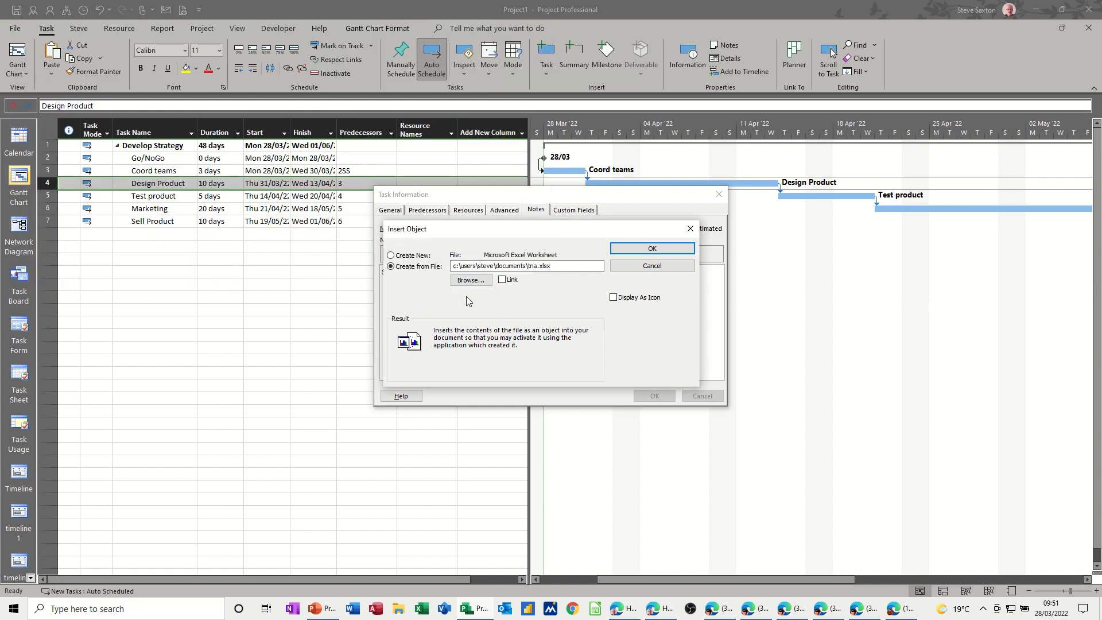
- Insert the chosen workbook into the note as a link displayed as an icon, and save the task information
{"action": "left_click", "coordinate": [502, 279]}
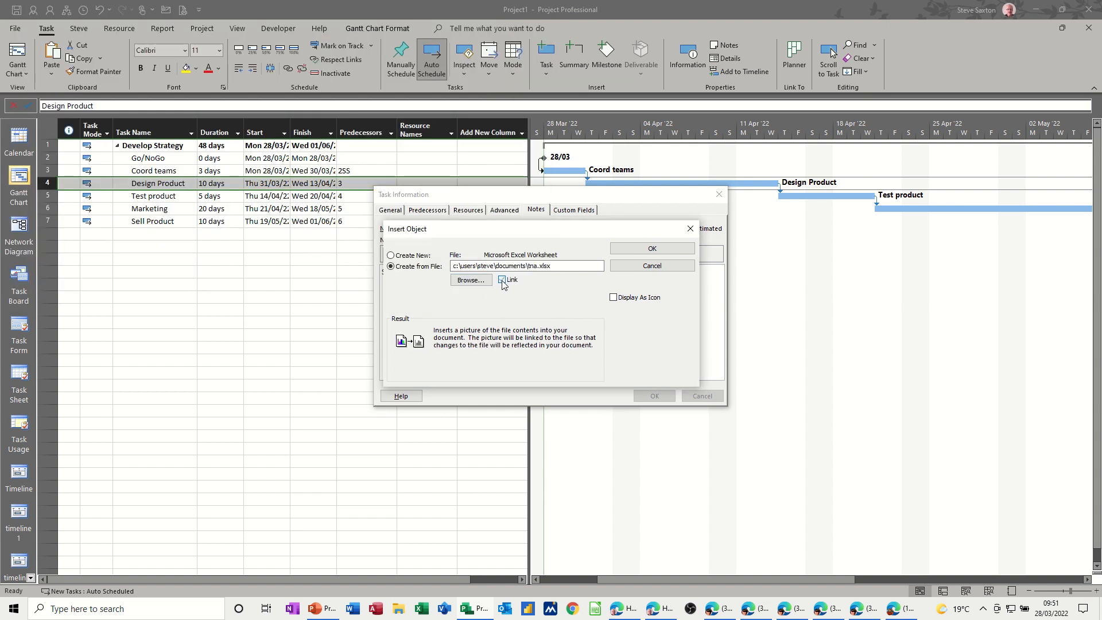
{"action": "left_click", "coordinate": [613, 298]}
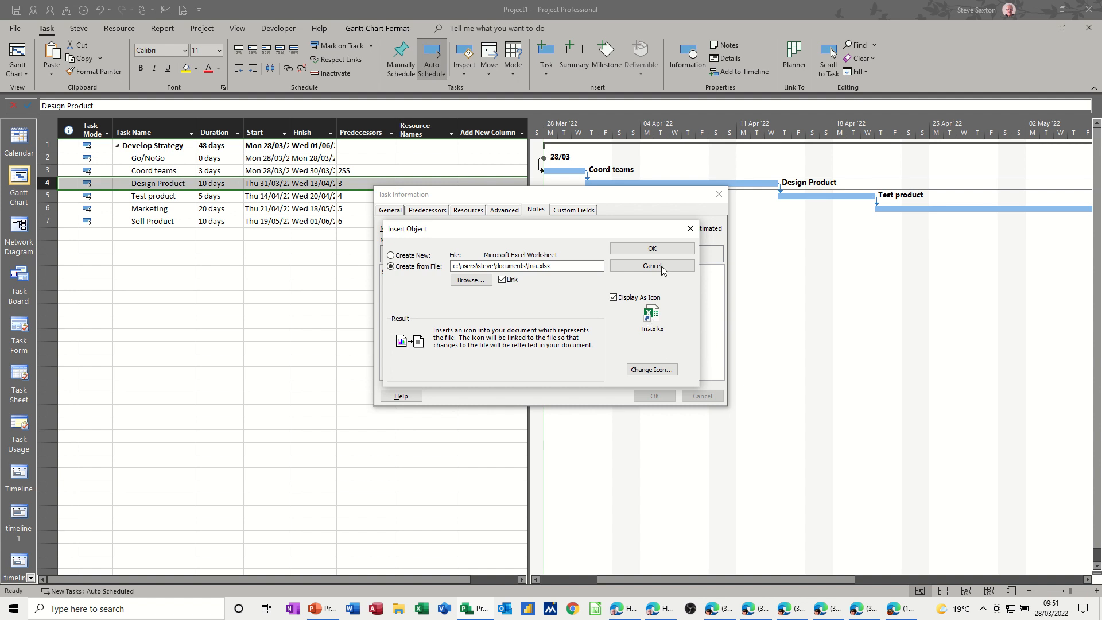
{"action": "left_click", "coordinate": [652, 250]}
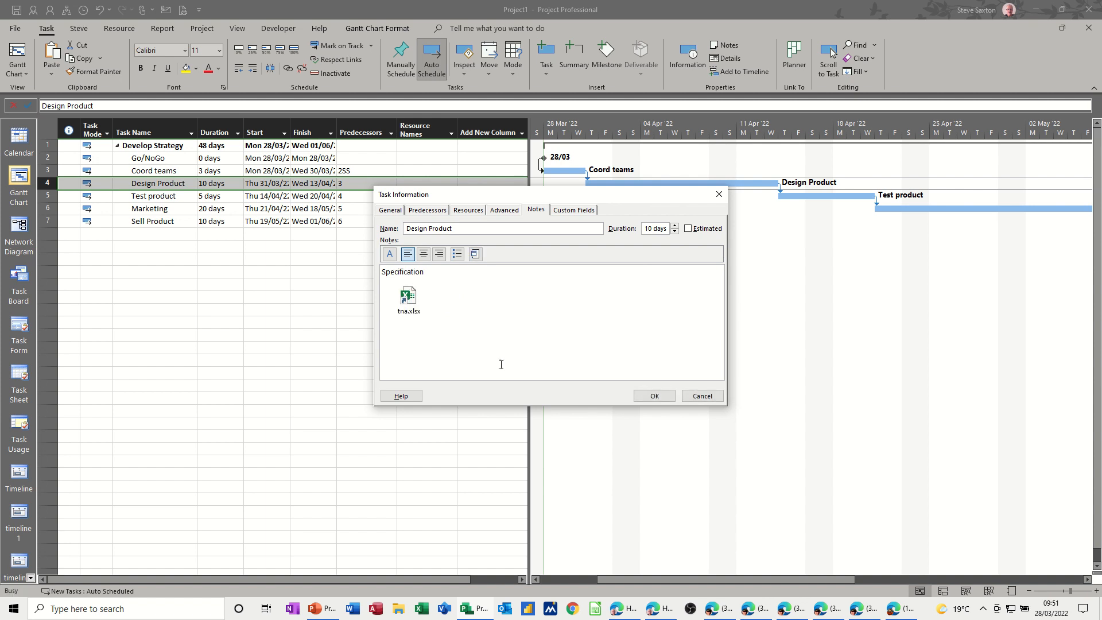
{"action": "left_click", "coordinate": [646, 396]}
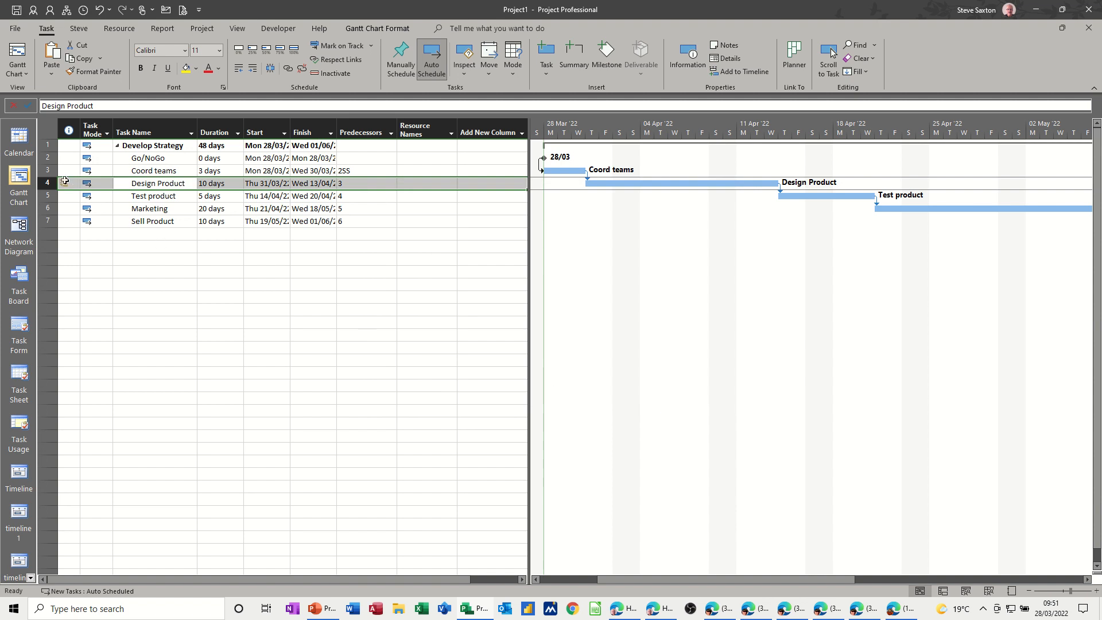
- Add the note text "Testing Process" to the Test product task
{"action": "mouse_move", "coordinate": [64, 180]}
{"action": "left_click", "coordinate": [154, 197]}
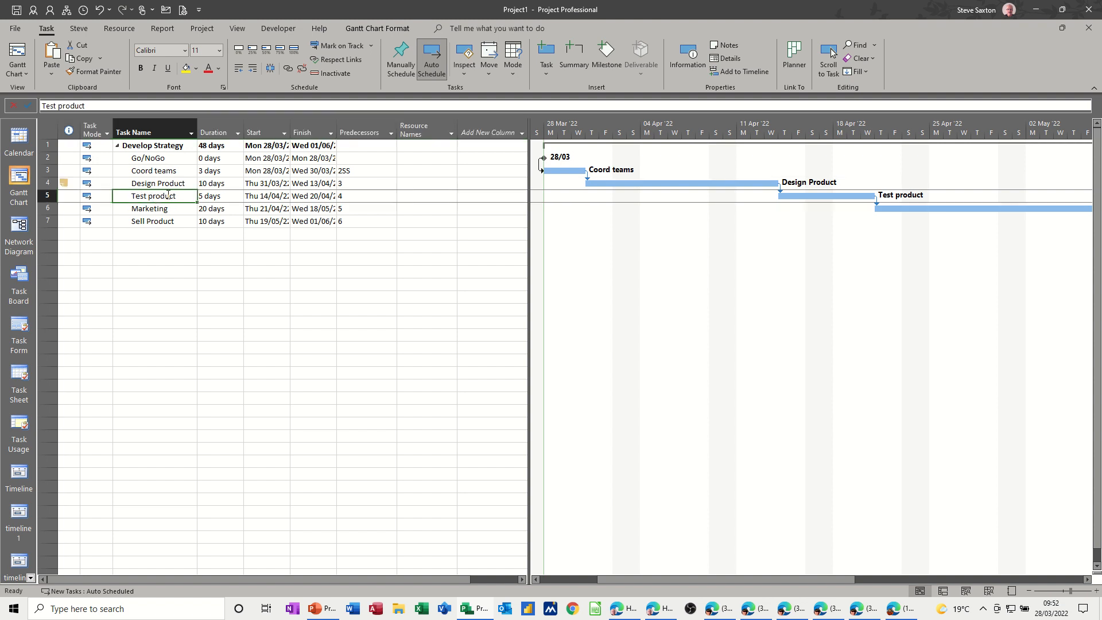
{"action": "double_click", "coordinate": [165, 196]}
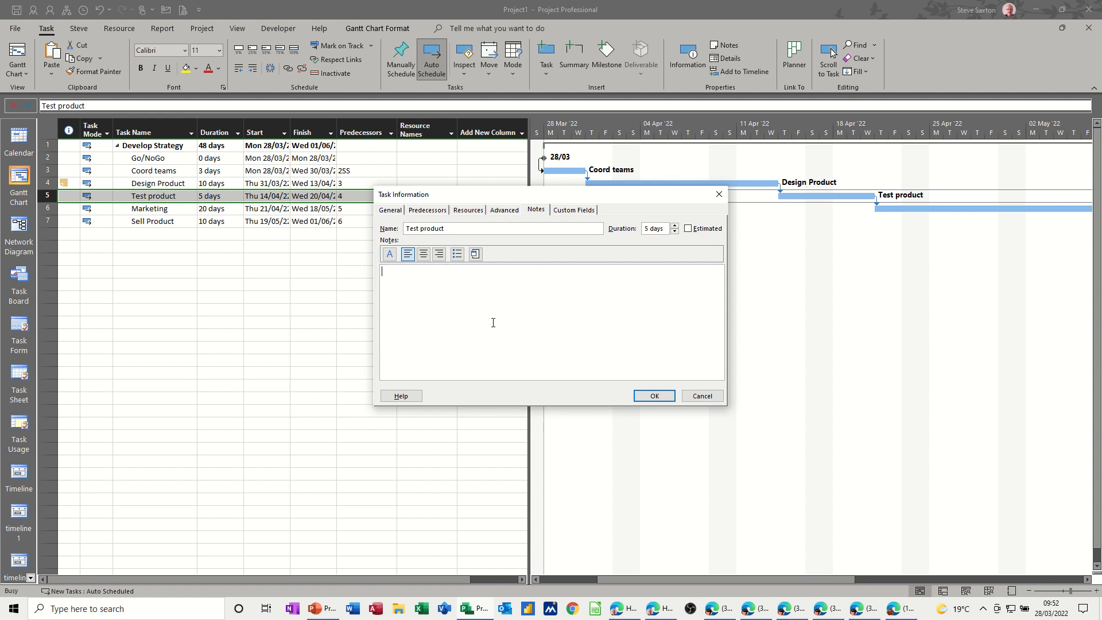
{"action": "type", "text": "Testing Process"}
- Start inserting an object from file into the Test product note and choose DataSource.xlsx from the Documents folder
{"action": "left_click", "coordinate": [475, 253]}
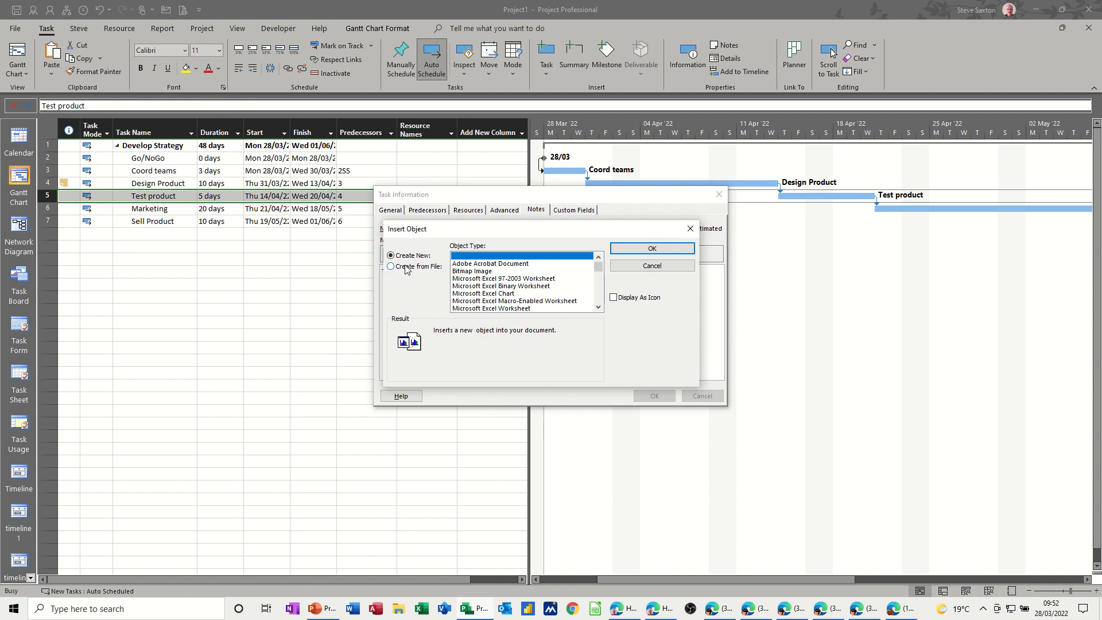
{"action": "left_click", "coordinate": [406, 267]}
{"action": "left_click", "coordinate": [458, 282]}
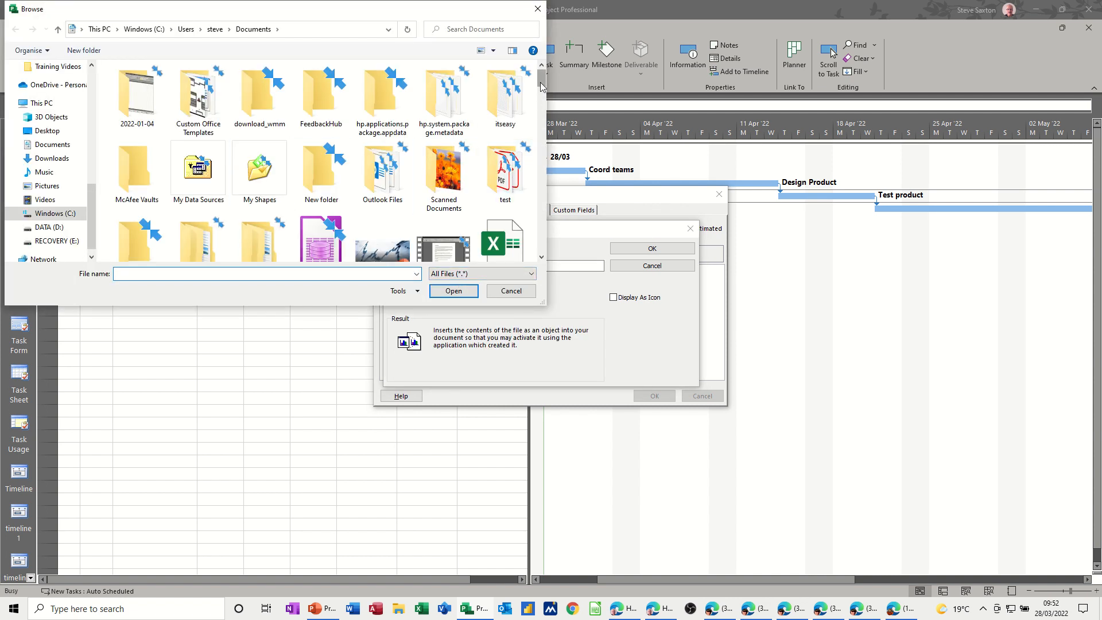
{"action": "left_click_drag", "start_coordinate": [541, 85], "coordinate": [543, 113]}
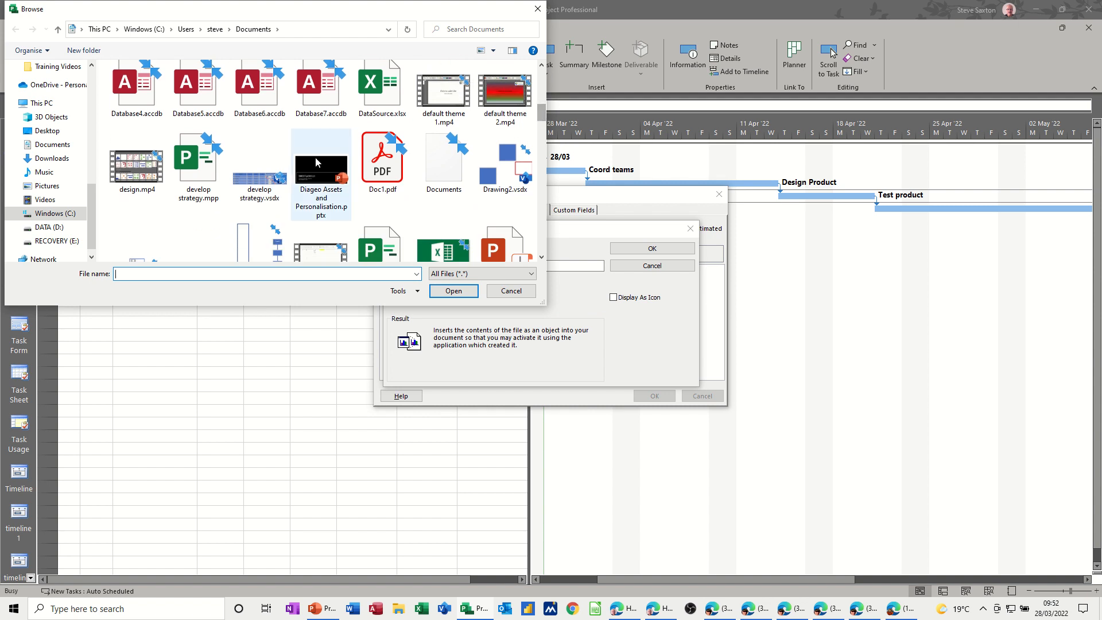
{"action": "double_click", "coordinate": [382, 87]}
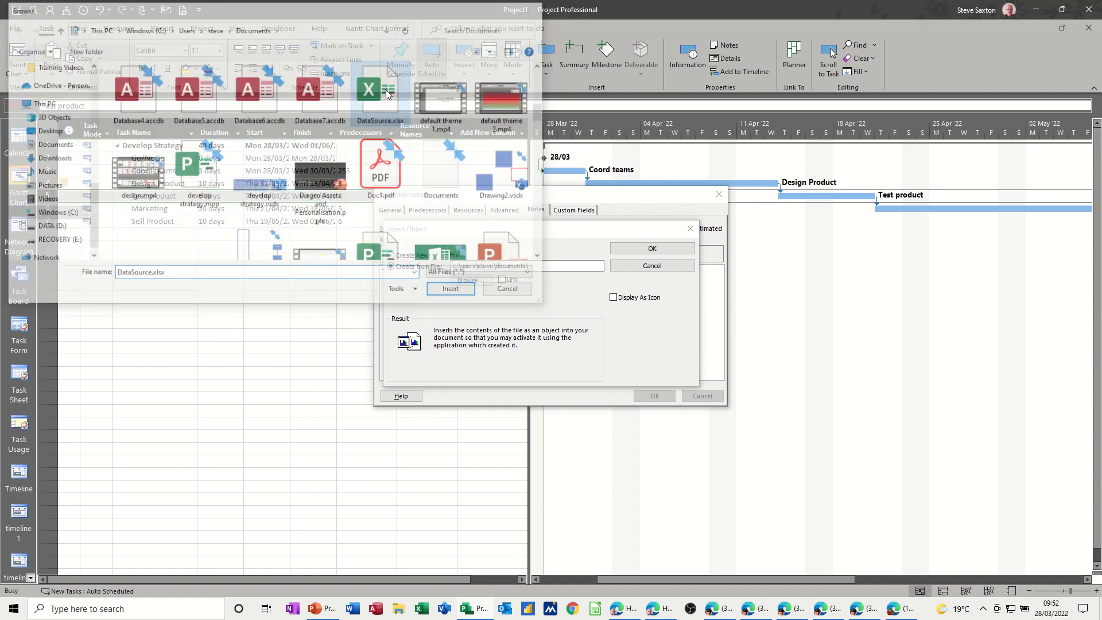
- Insert DataSource.xlsx into the Test product note as a link displayed as an icon, and save the task information
{"action": "left_click", "coordinate": [502, 280]}
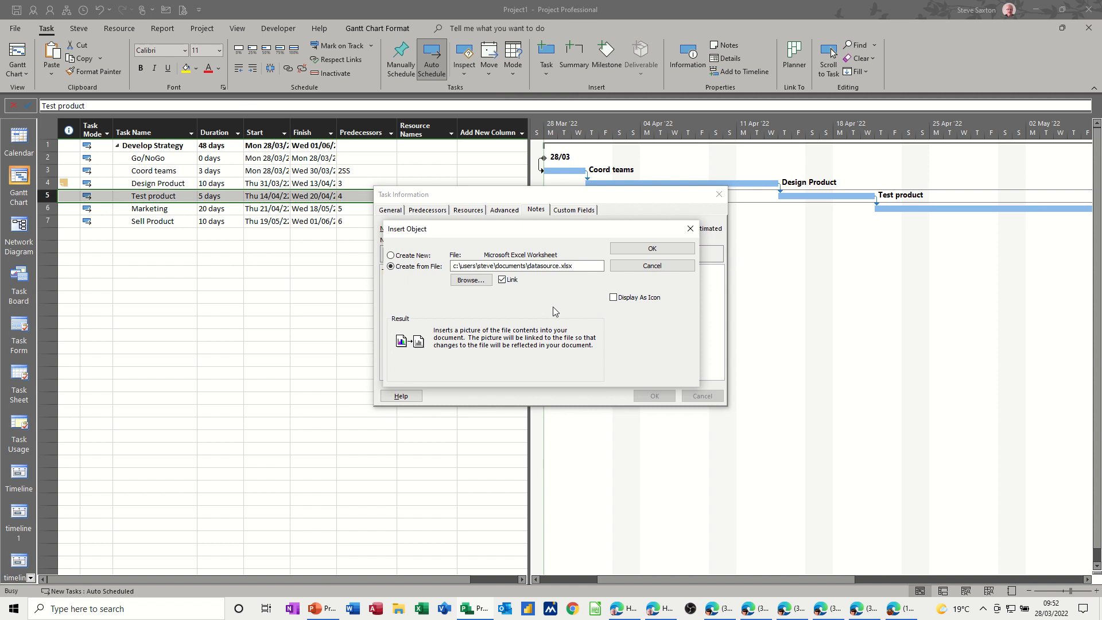
{"action": "left_click", "coordinate": [614, 299]}
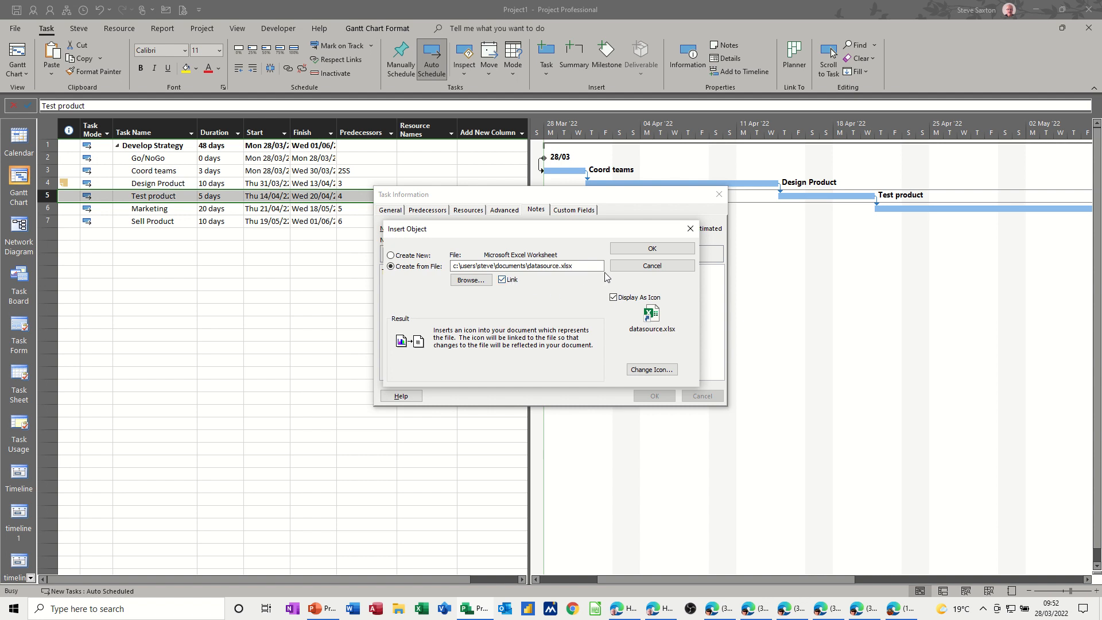
{"action": "left_click", "coordinate": [642, 251]}
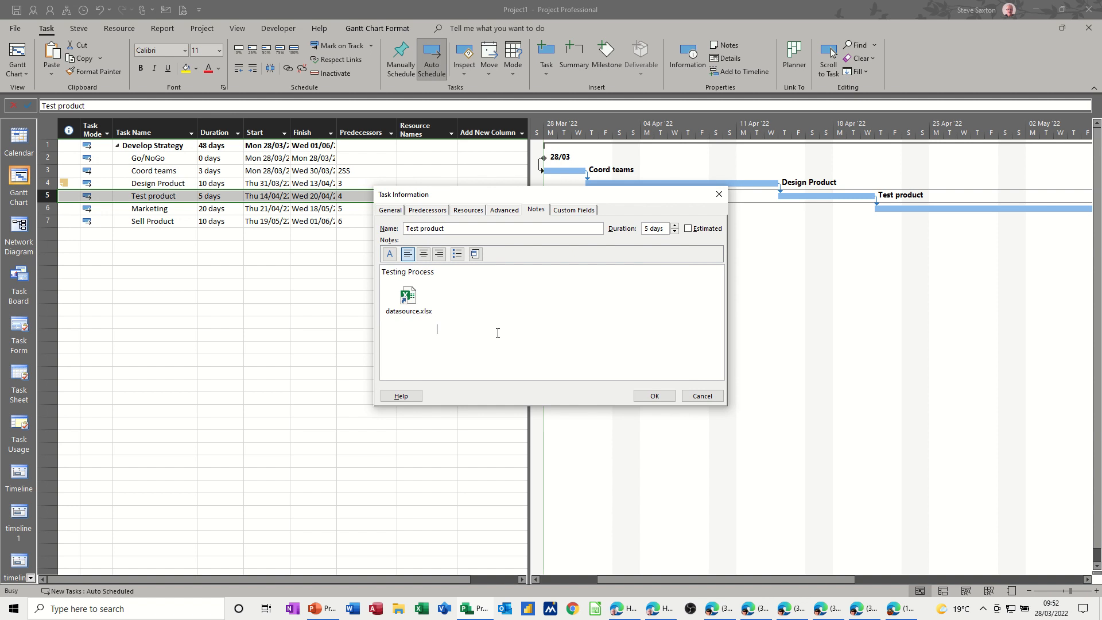
{"action": "left_click", "coordinate": [647, 395]}
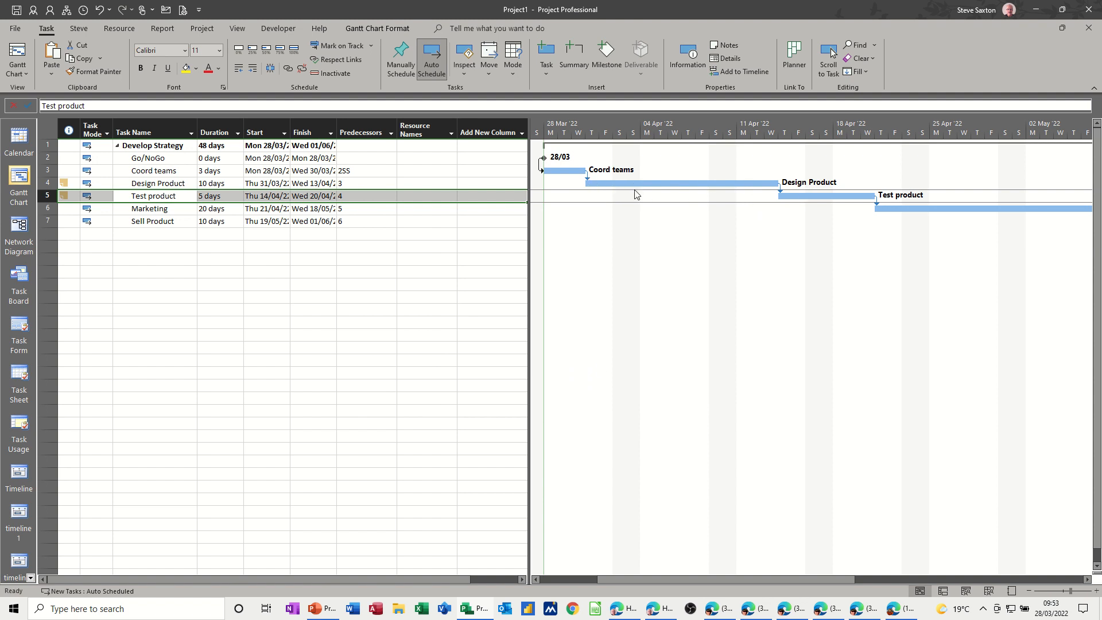
- Set the Gantt chart's non-working time shading to a light green theme colour
{"action": "double_click", "coordinate": [627, 254]}
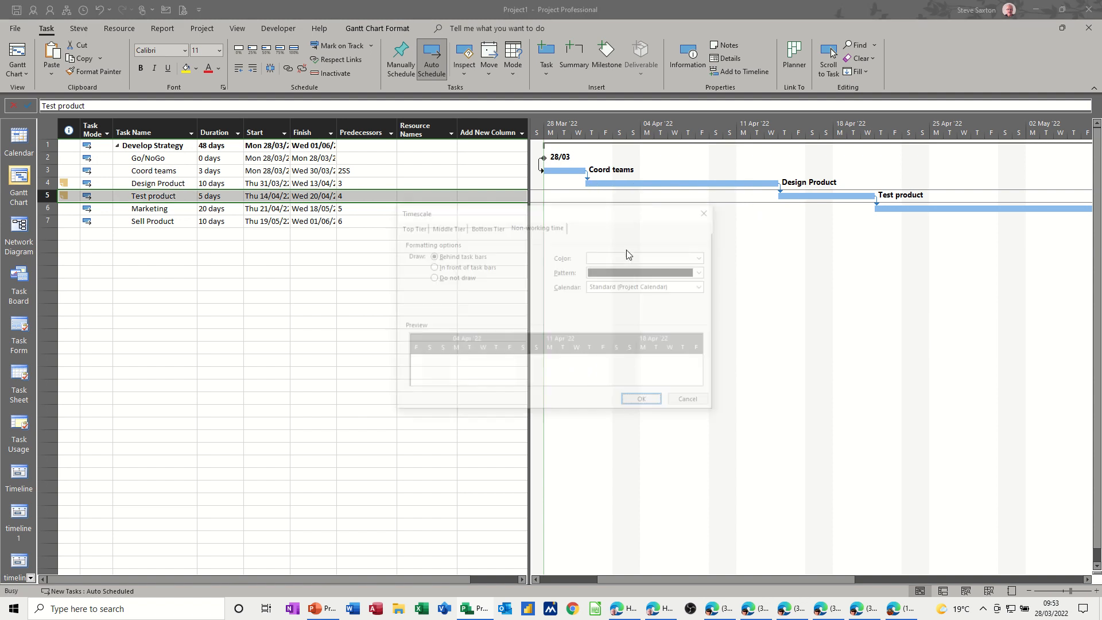
{"action": "left_click", "coordinate": [655, 257]}
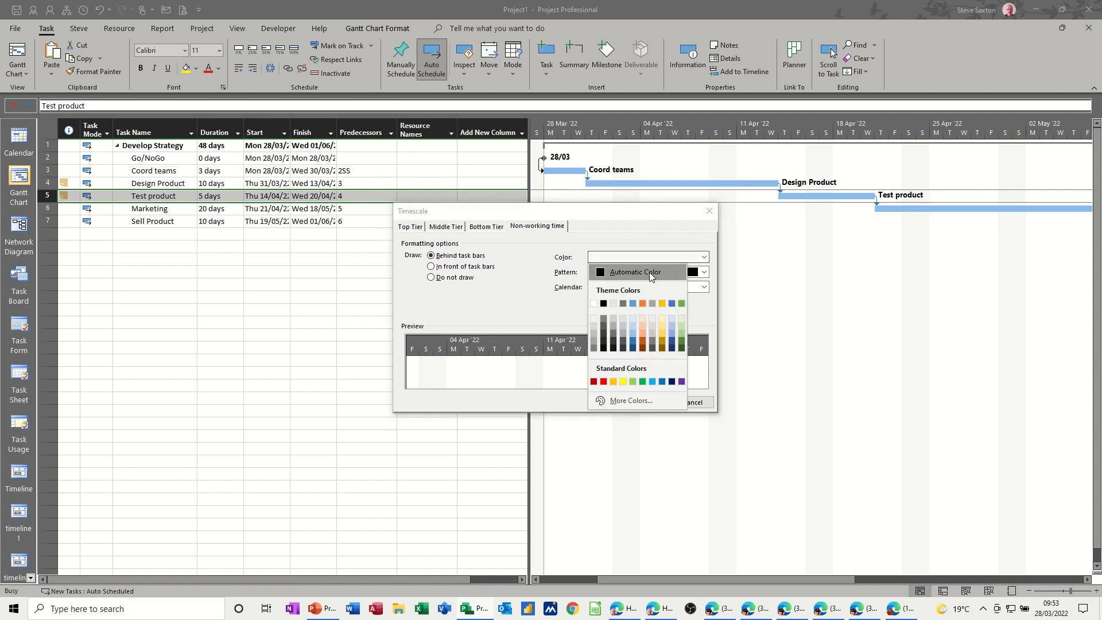
{"action": "left_click", "coordinate": [682, 329]}
{"action": "left_click", "coordinate": [645, 401]}
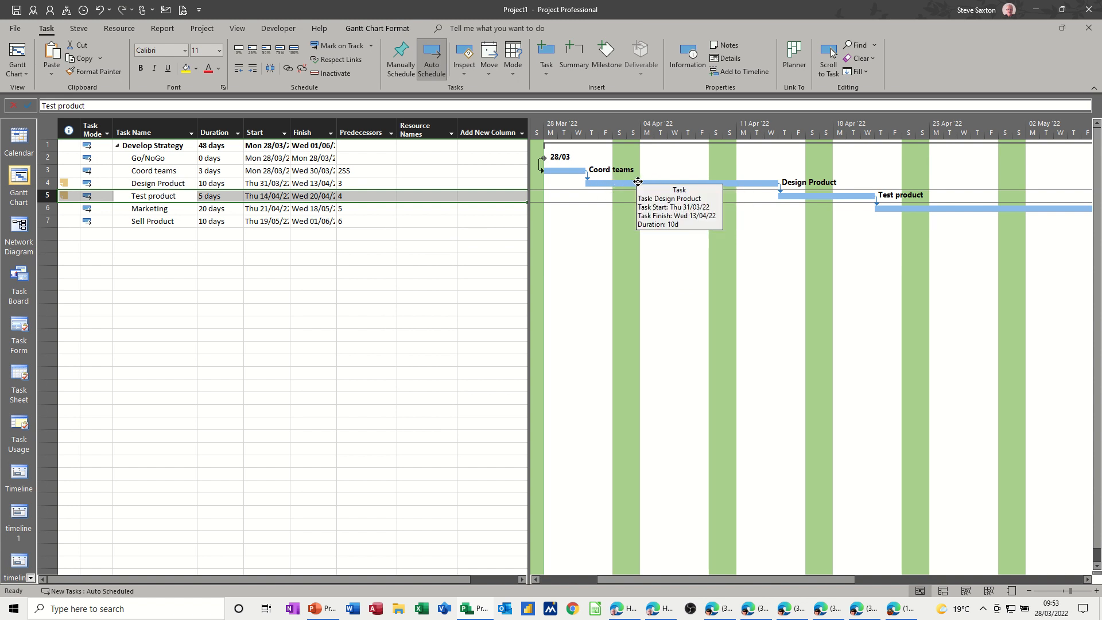
- Set the non-working time shading to draw in front of the task bars
{"action": "double_click", "coordinate": [621, 245]}
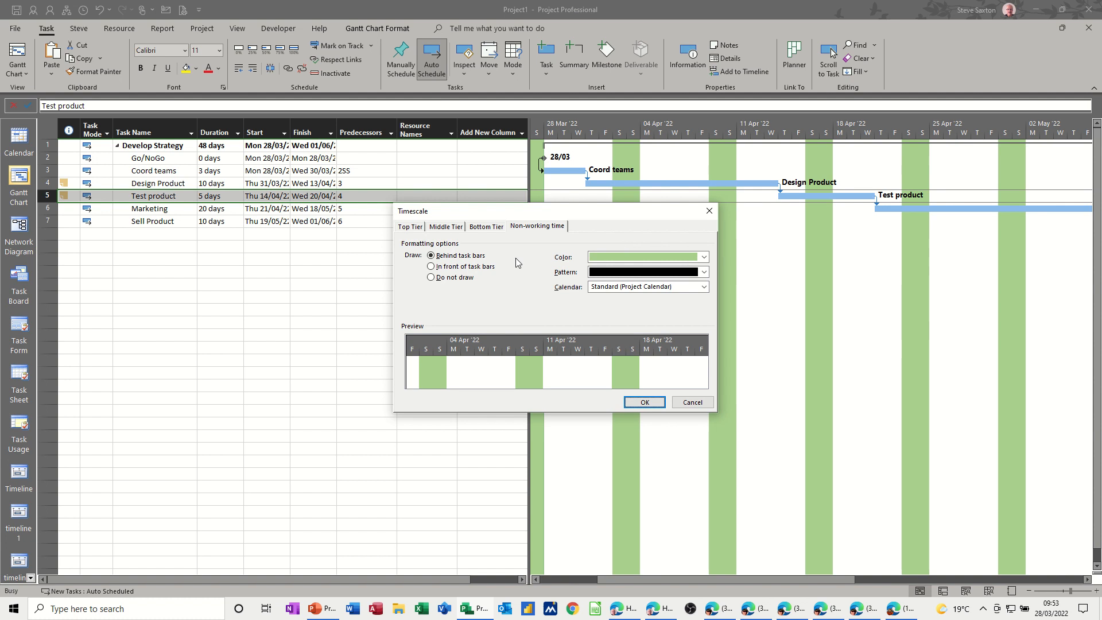
{"action": "left_click", "coordinate": [439, 266]}
{"action": "left_click", "coordinate": [632, 403]}
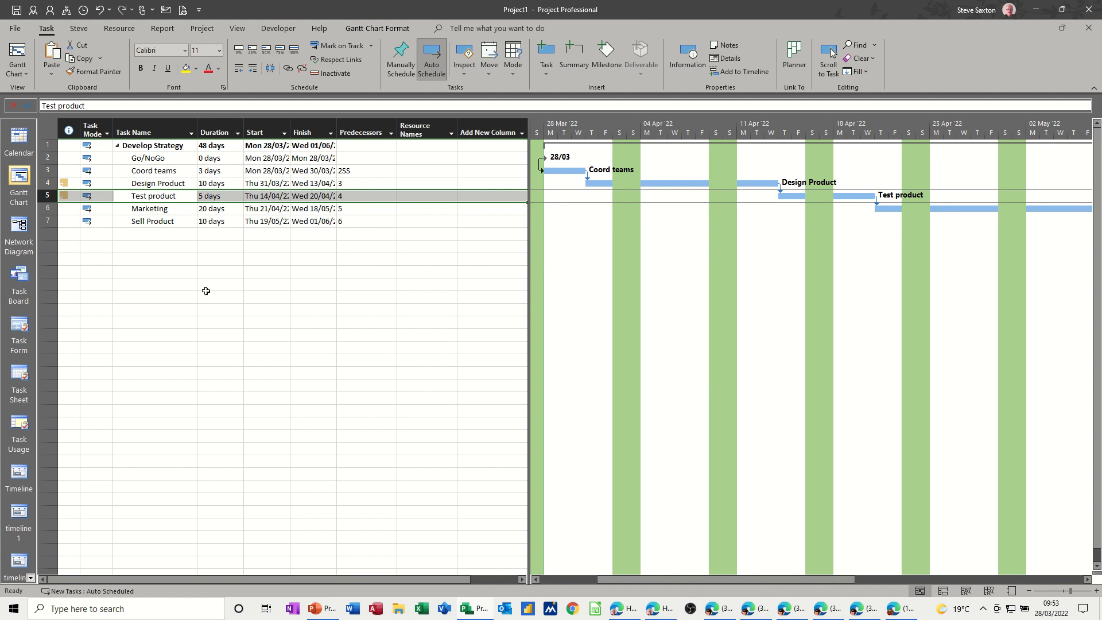
- Add a Trainers resource in the Resource Sheet view with maximum units of 300%
{"action": "left_click", "coordinate": [986, 591]}
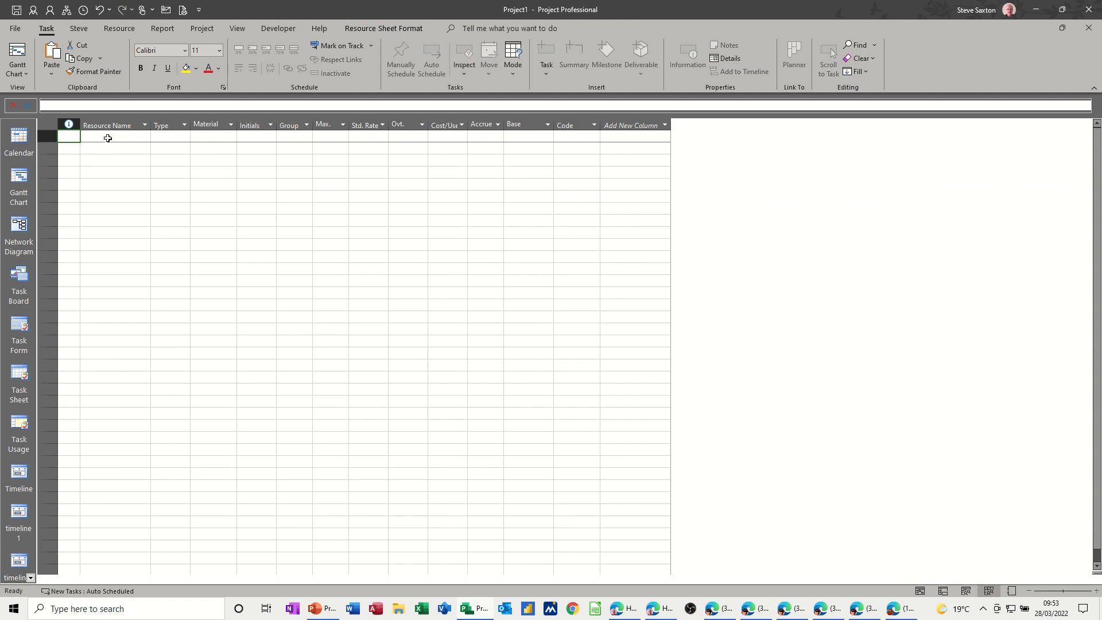
{"action": "left_click", "coordinate": [108, 138]}
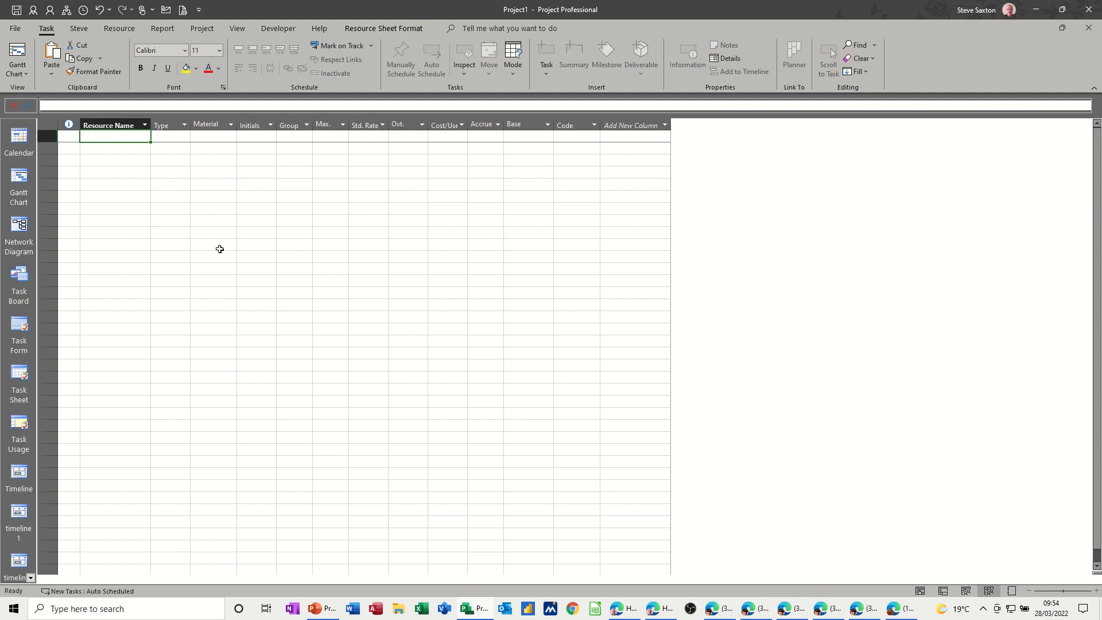
{"action": "type", "text": "Trai"}
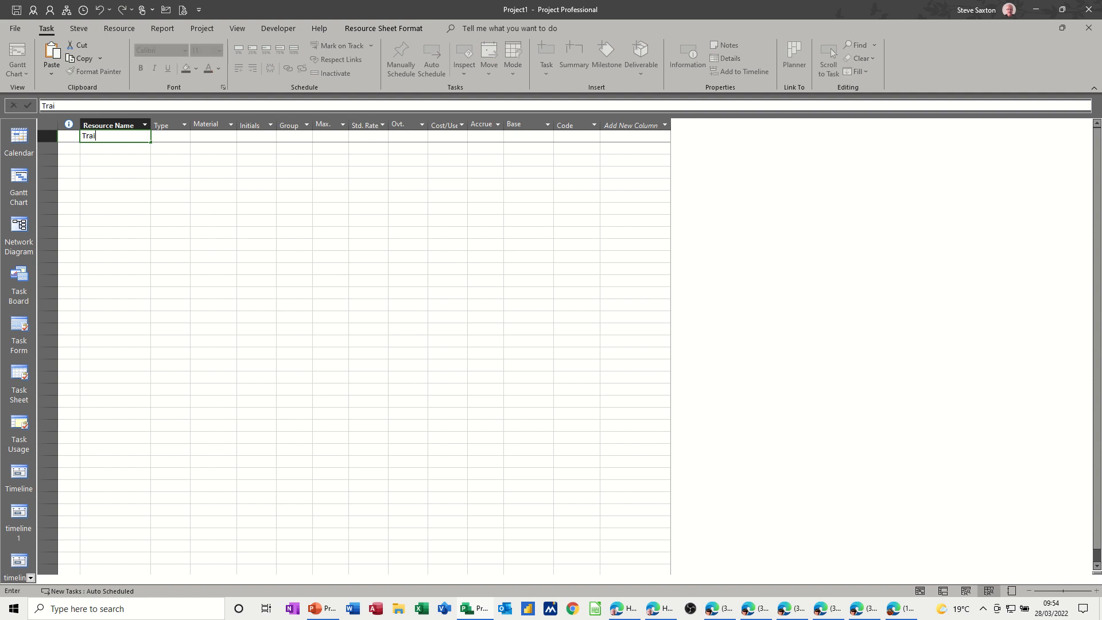
{"action": "type", "text": "ners"}
{"action": "left_click", "coordinate": [330, 135]}
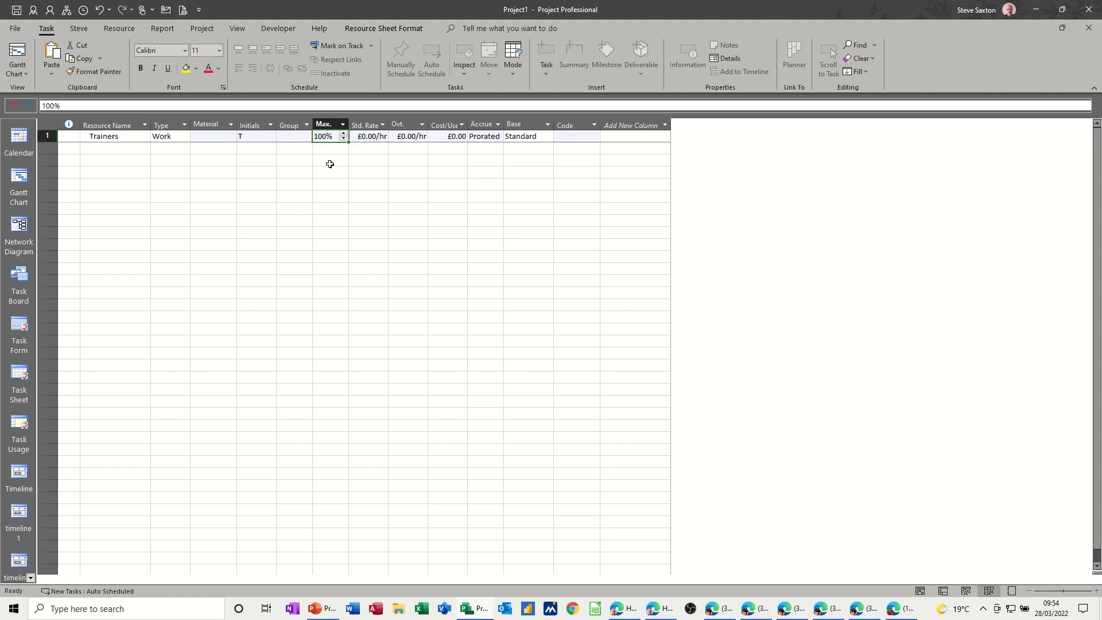
{"action": "left_click", "coordinate": [344, 134]}
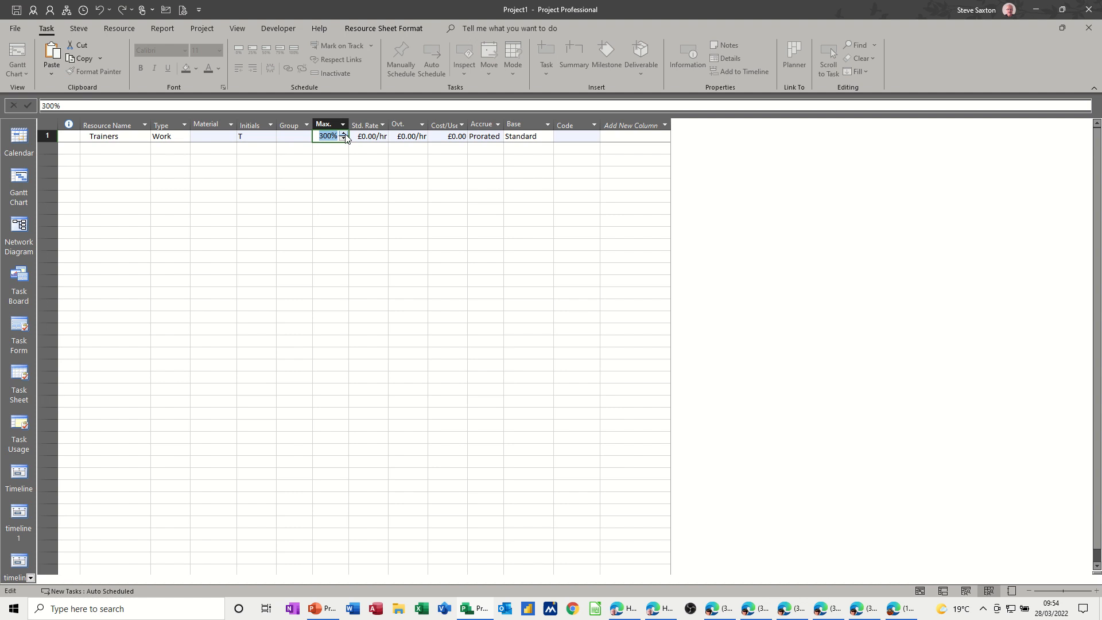
- Add an Engineers resource below Trainers with maximum units of 500%
{"action": "left_click", "coordinate": [113, 148]}
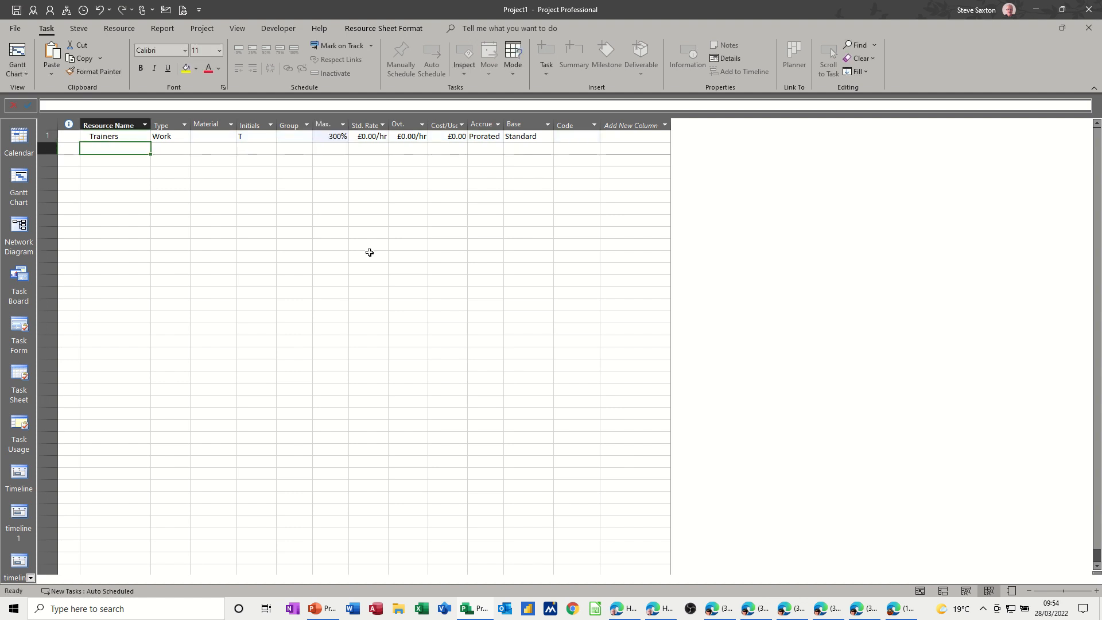
{"action": "type", "text": "Engin"}
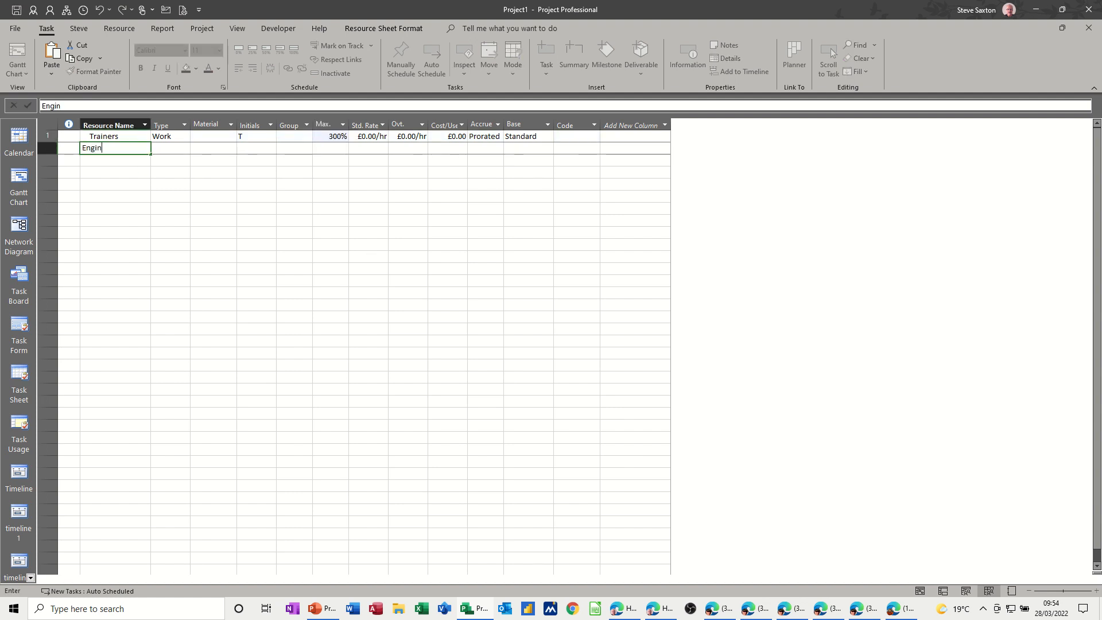
{"action": "type", "text": "eers"}
{"action": "key", "text": "Tab"}
{"action": "key", "text": "Tab"}
{"action": "key", "text": "Tab"}
{"action": "key", "text": "Tab"}
{"action": "key", "text": "Tab"}
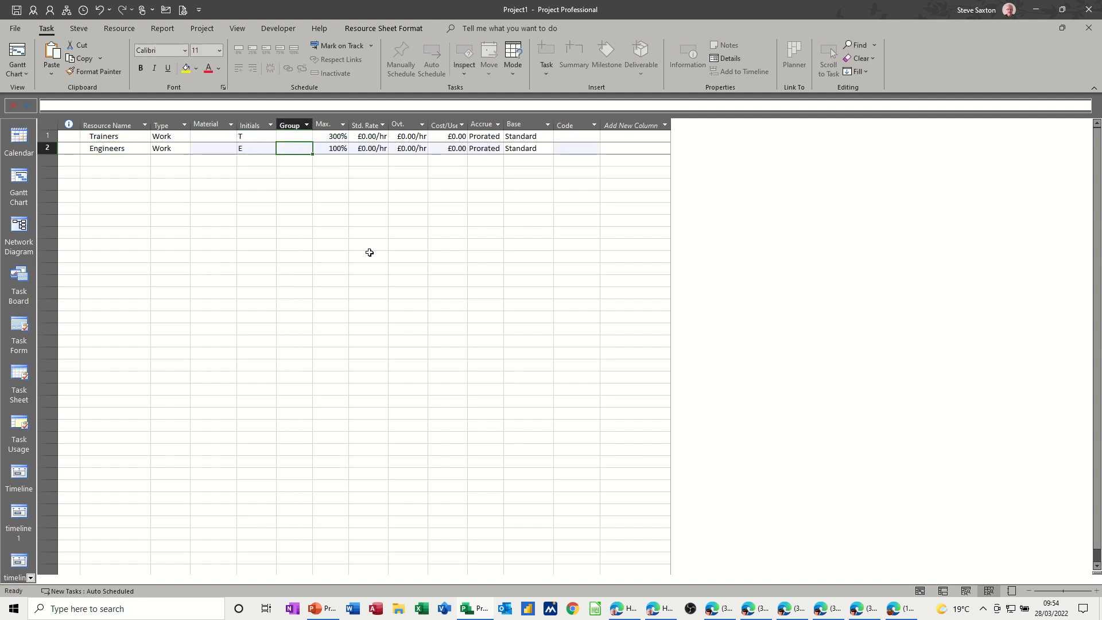
{"action": "type", "text": "50"}
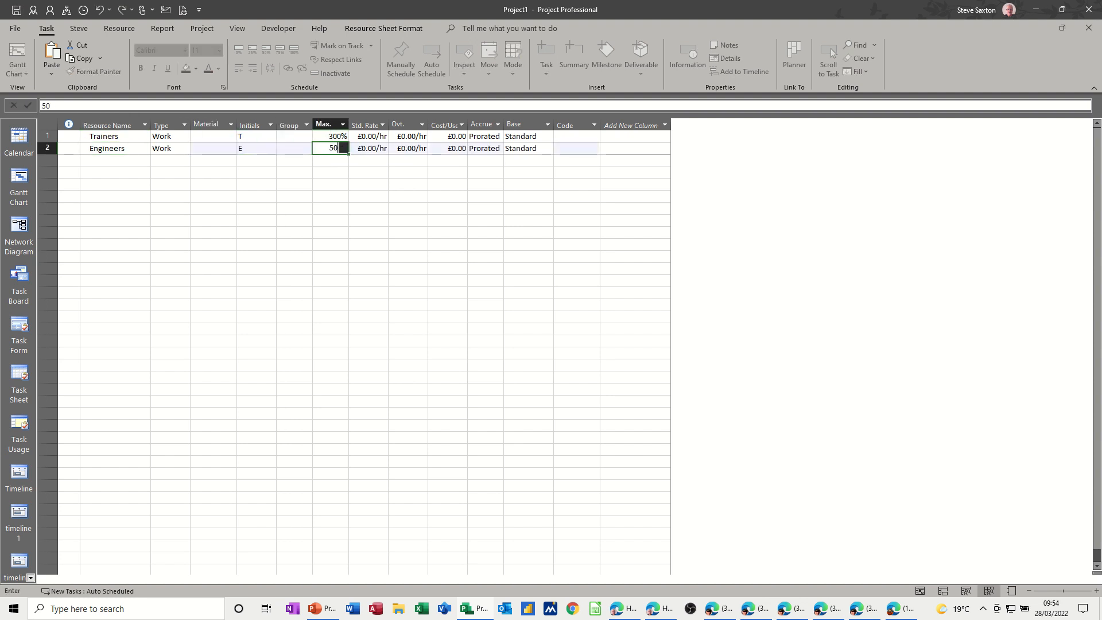
{"action": "type", "text": "0"}
- Add a Designers resource below Engineers with maximum units of 300%
{"action": "left_click", "coordinate": [119, 160]}
{"action": "type", "text": "De"}
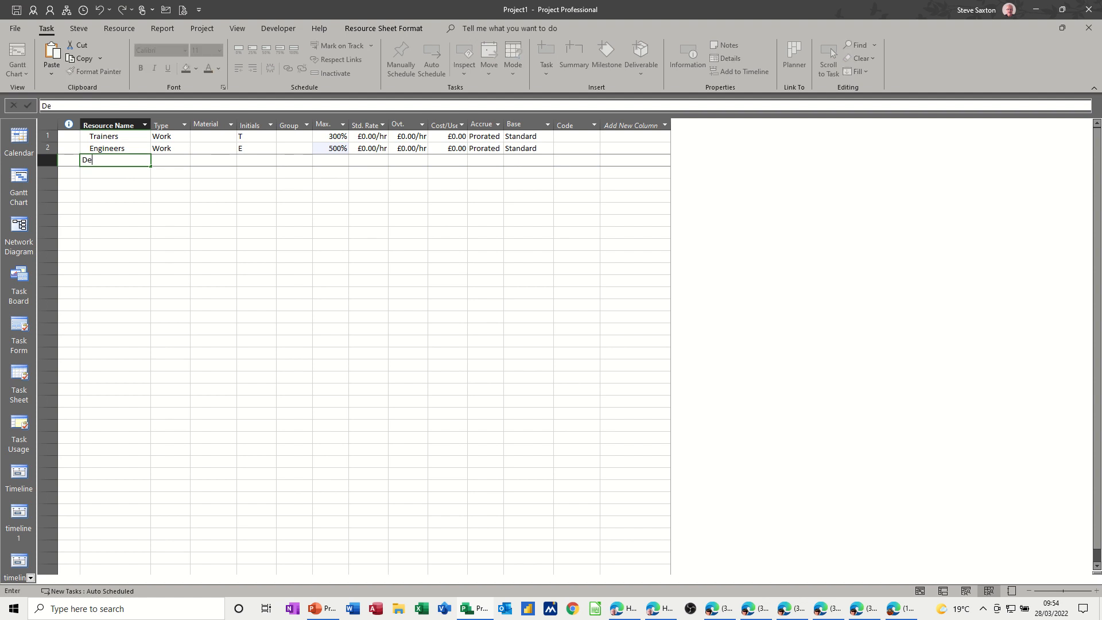
{"action": "type", "text": "signers"}
{"action": "key", "text": "Tab"}
{"action": "key", "text": "Tab"}
{"action": "key", "text": "Tab"}
{"action": "key", "text": "Tab"}
{"action": "key", "text": "Tab"}
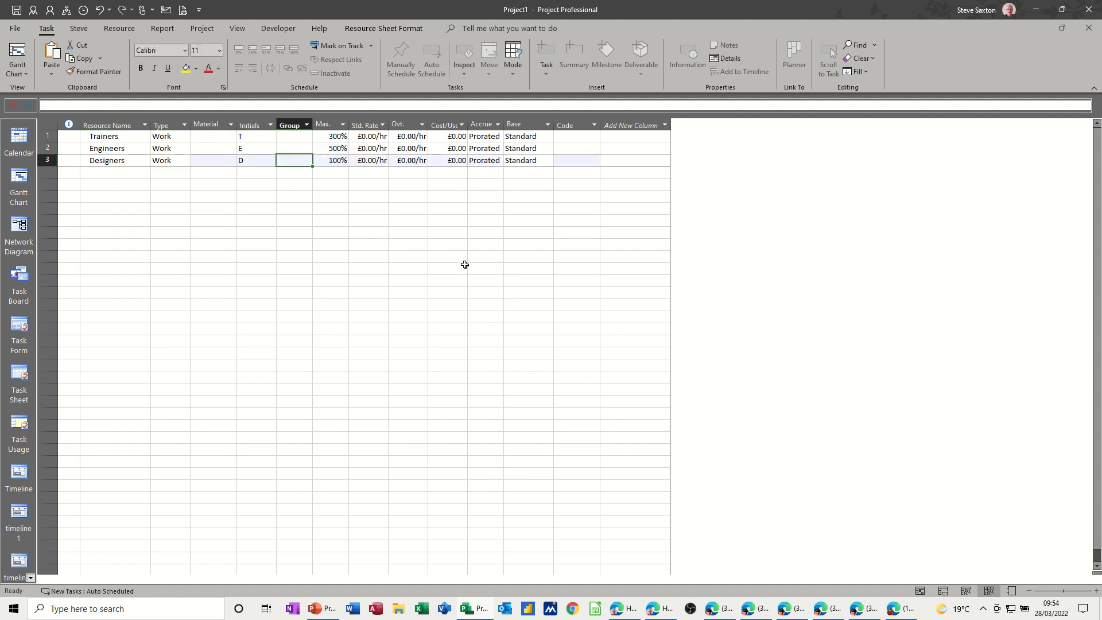
{"action": "type", "text": "30"}
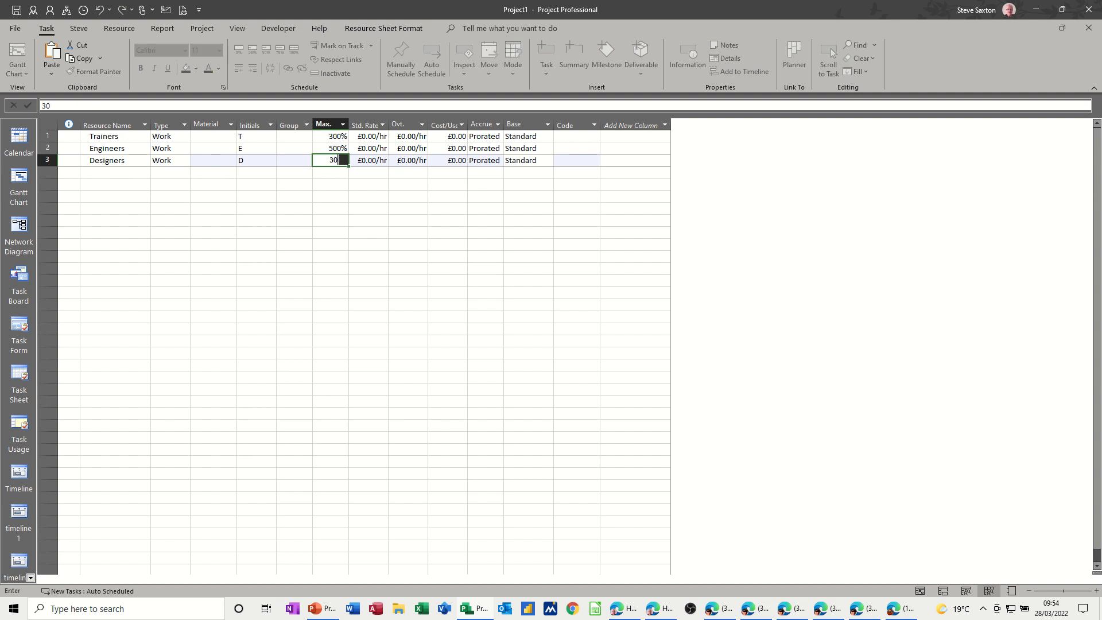
{"action": "type", "text": "0"}
- Add a resource named "Mangers" below Designers with maximum units of 200%
{"action": "left_click", "coordinate": [115, 176]}
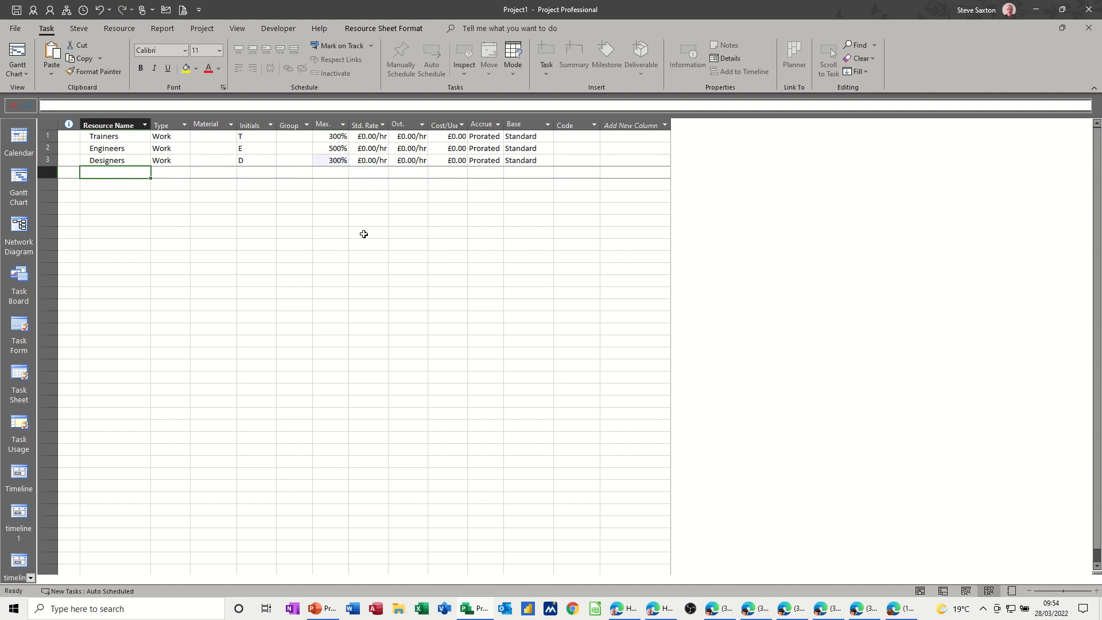
{"action": "type", "text": "Manger"}
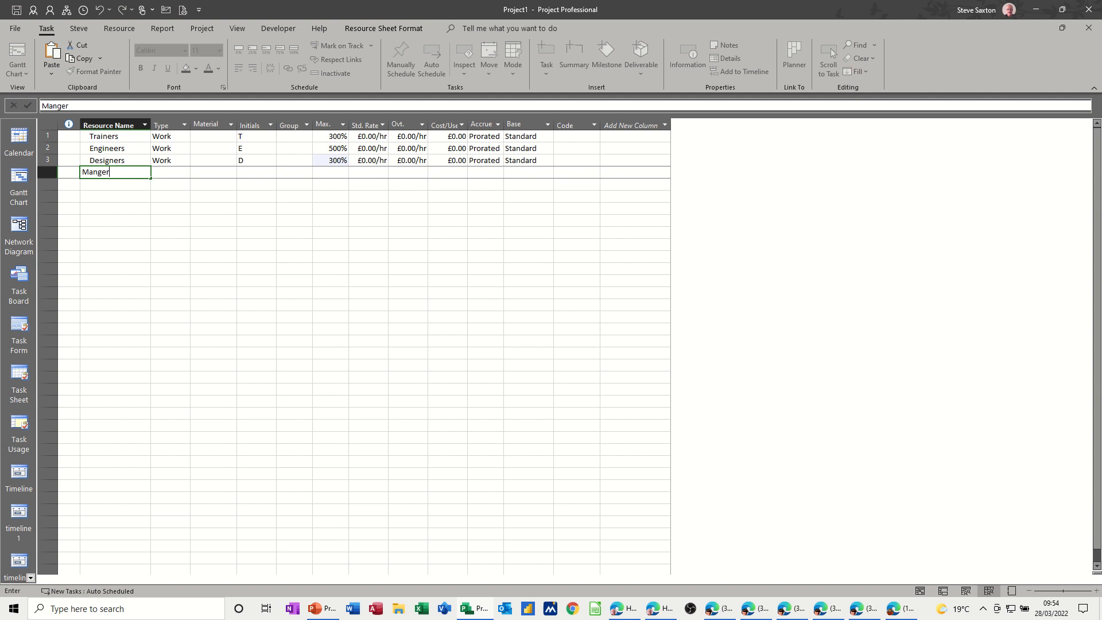
{"action": "type", "text": "s"}
{"action": "key", "text": "Tab"}
{"action": "key", "text": "Tab"}
{"action": "key", "text": "Tab"}
{"action": "key", "text": "Tab"}
{"action": "key", "text": "Tab"}
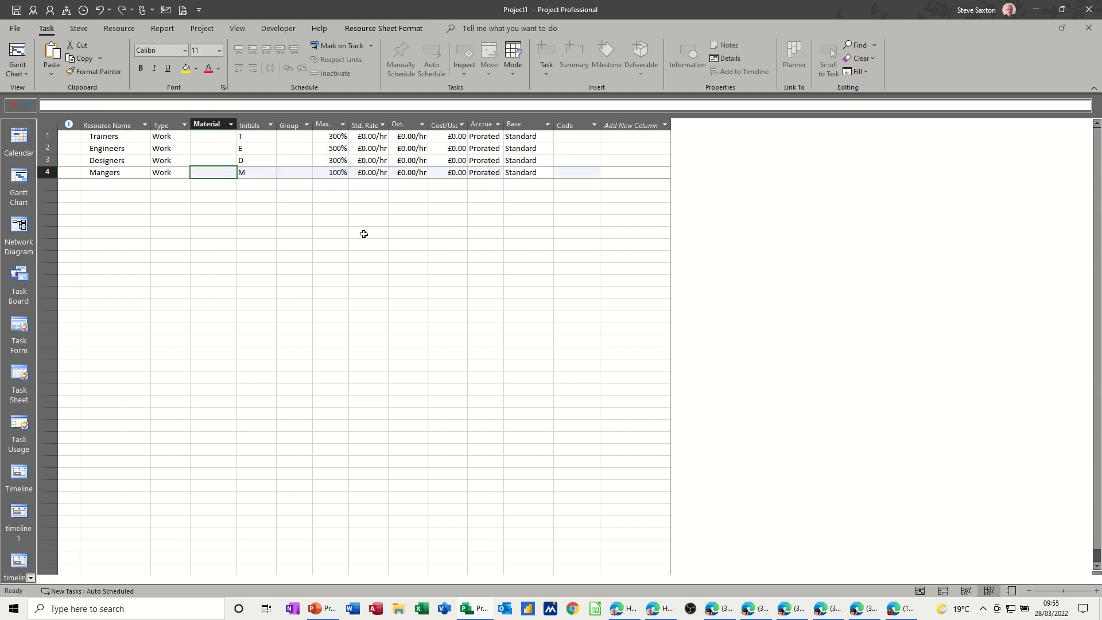
{"action": "type", "text": "20"}
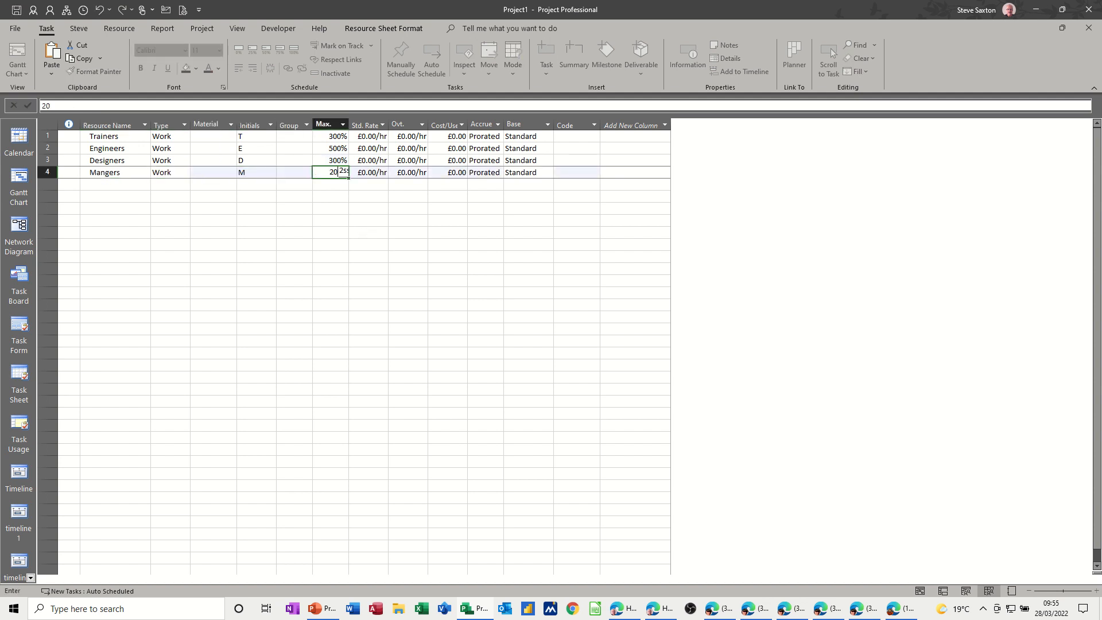
{"action": "left_click", "coordinate": [344, 196]}
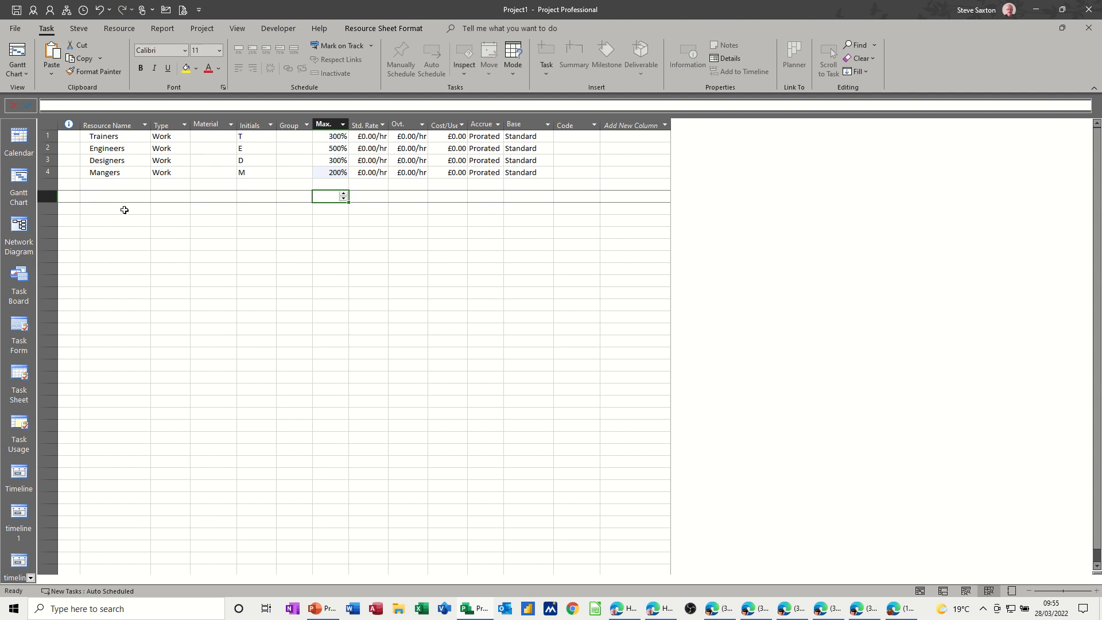
- Assign the Mangers resource to the Coord teams task in the Gantt Chart view
{"action": "left_click", "coordinate": [290, 135]}
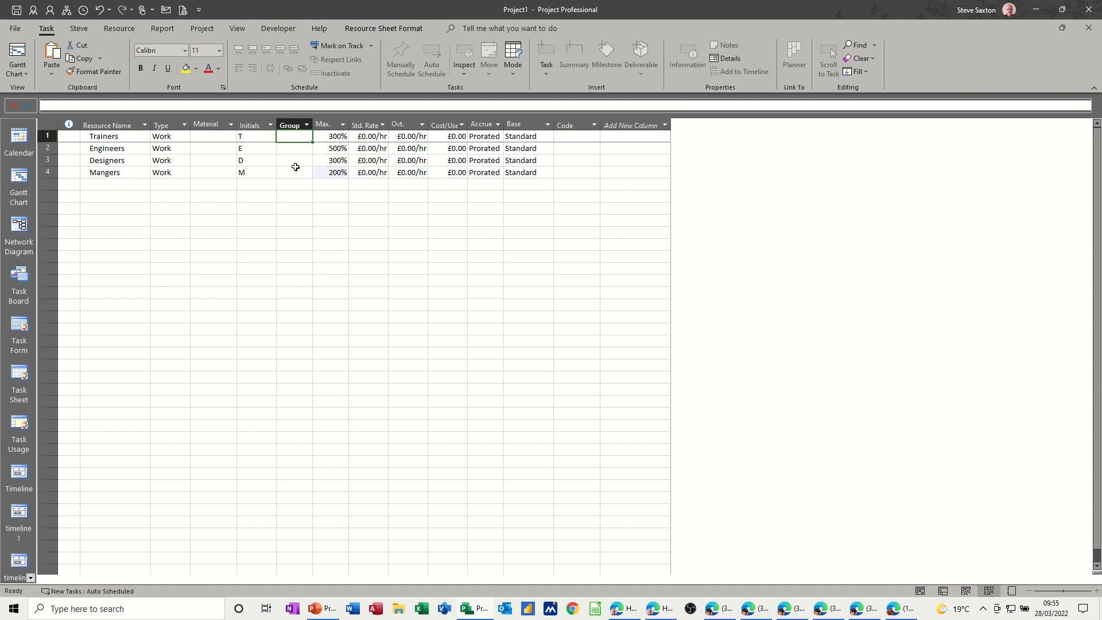
{"action": "left_click", "coordinate": [19, 182]}
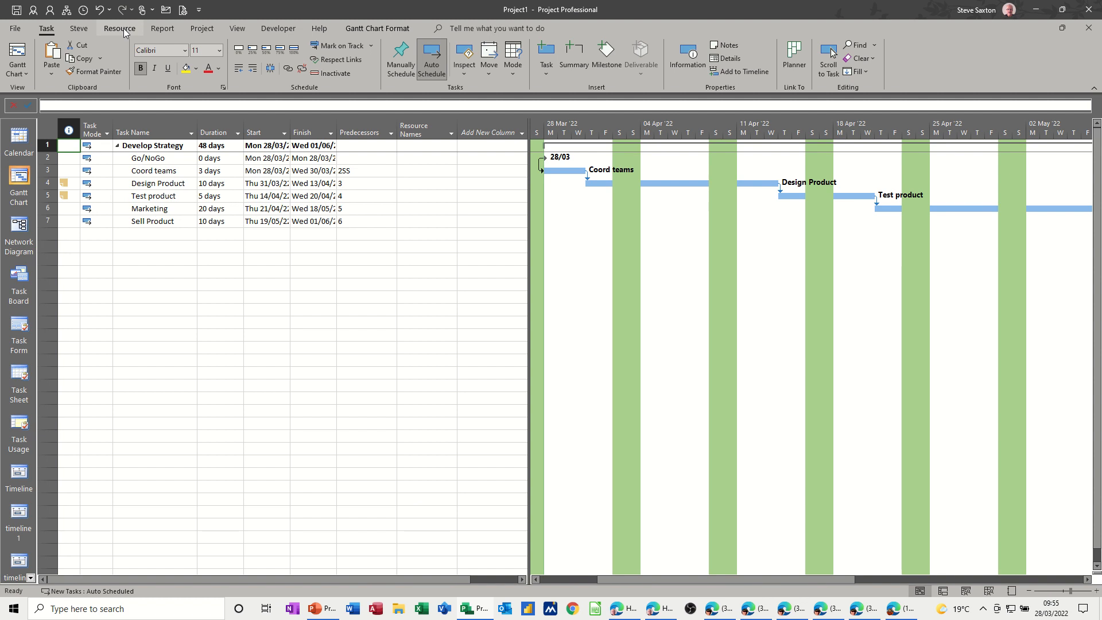
{"action": "left_click", "coordinate": [122, 29]}
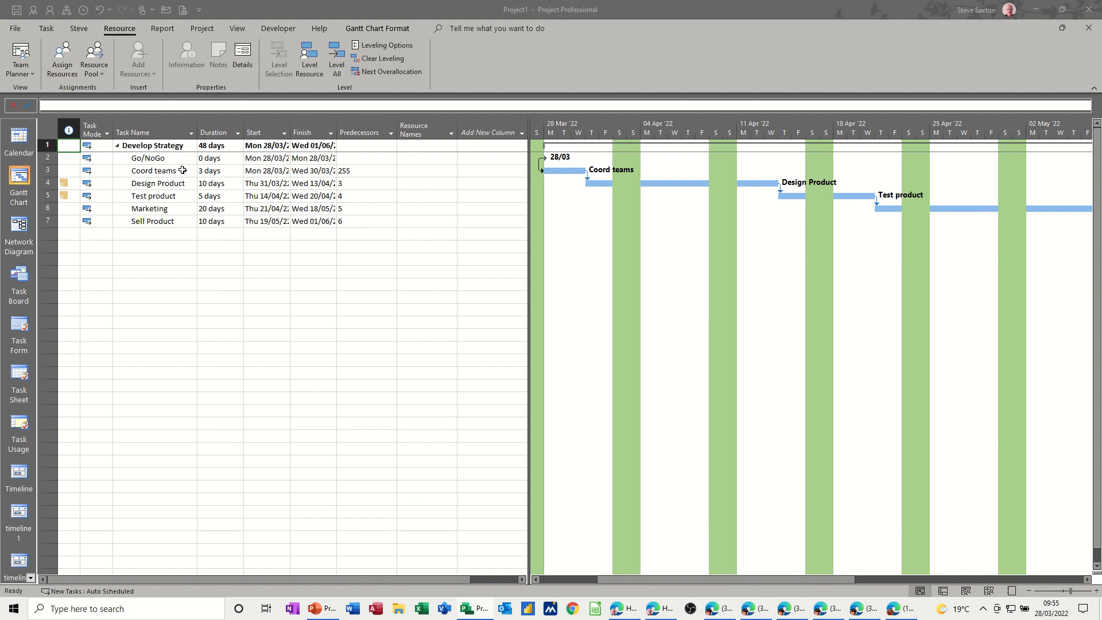
{"action": "left_click_drag", "start_coordinate": [523, 187], "coordinate": [482, 164]}
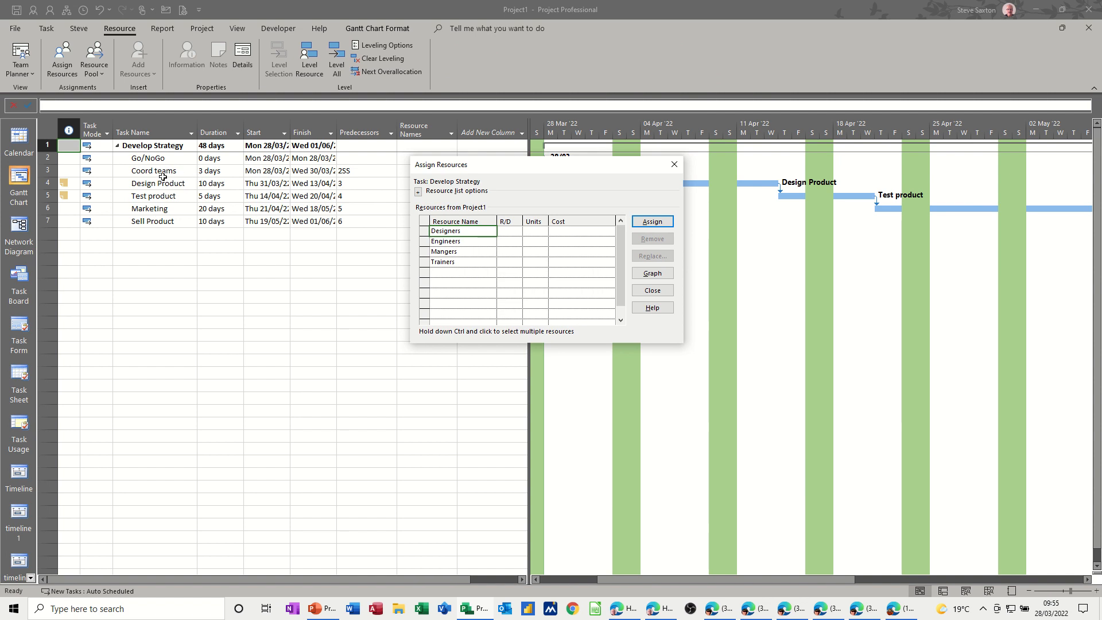
{"action": "left_click", "coordinate": [163, 172]}
{"action": "left_click", "coordinate": [456, 253]}
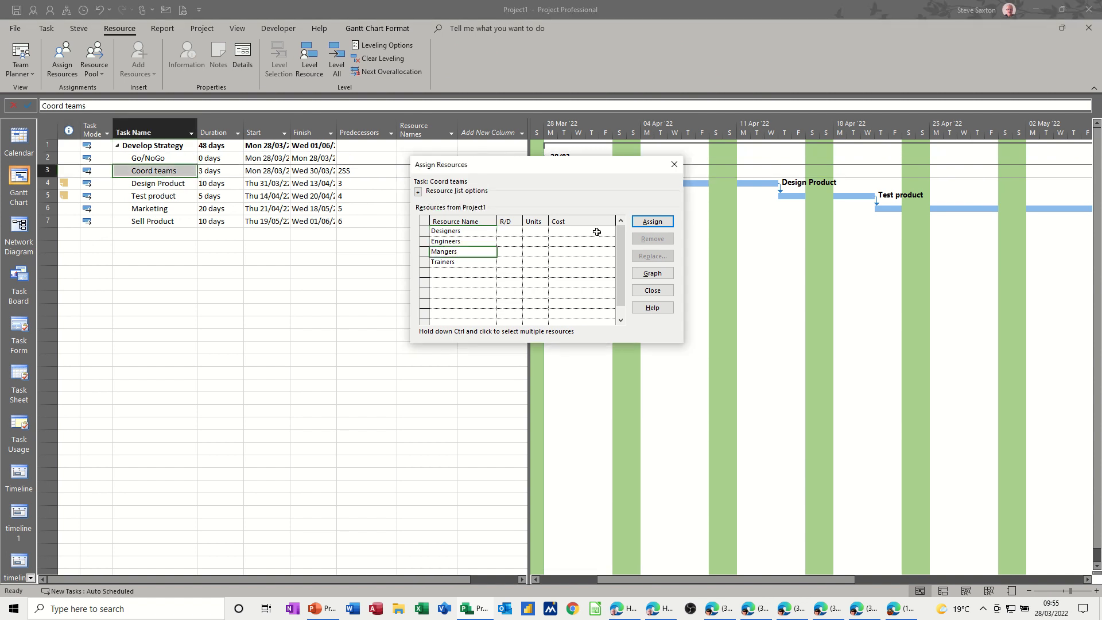
{"action": "left_click", "coordinate": [641, 223]}
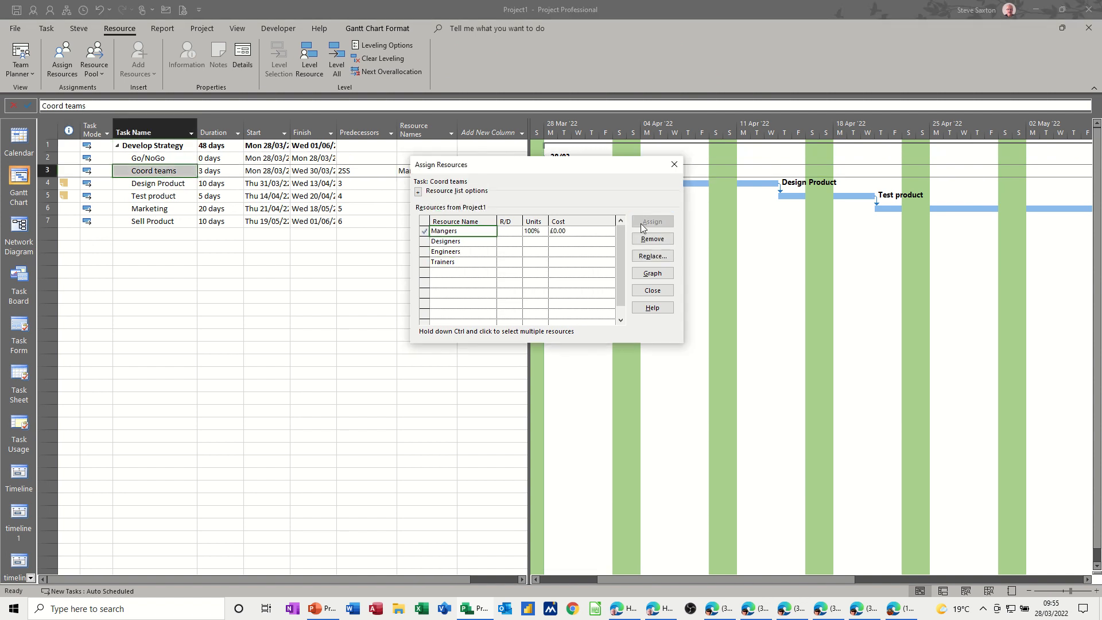
- Assign the Designers resource to the Design Product task with units of 200%
{"action": "left_click", "coordinate": [157, 184]}
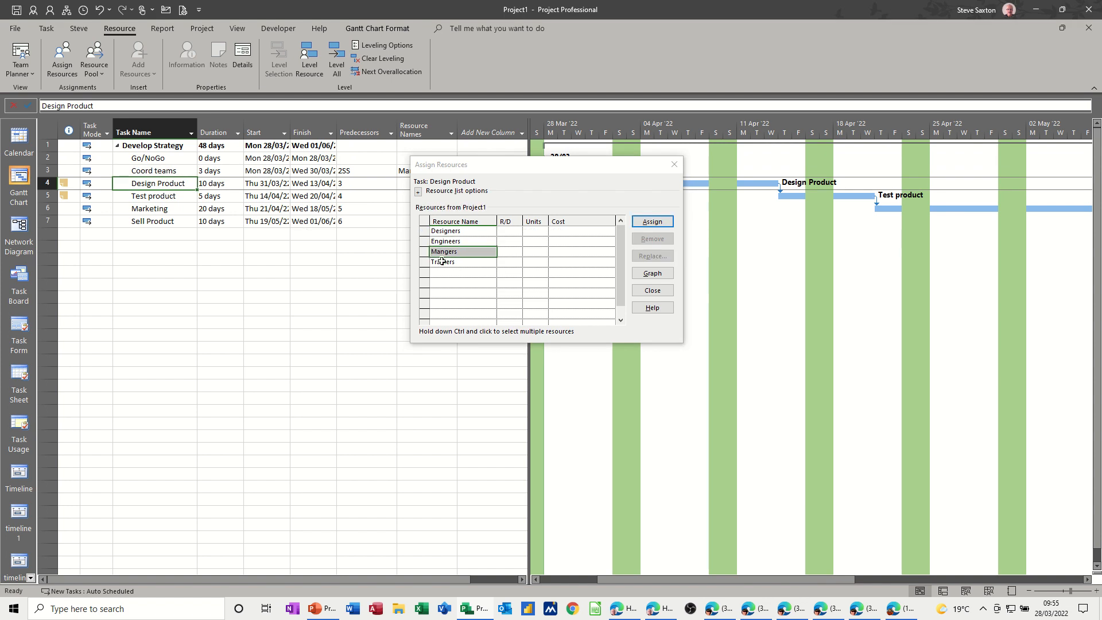
{"action": "left_click", "coordinate": [462, 233]}
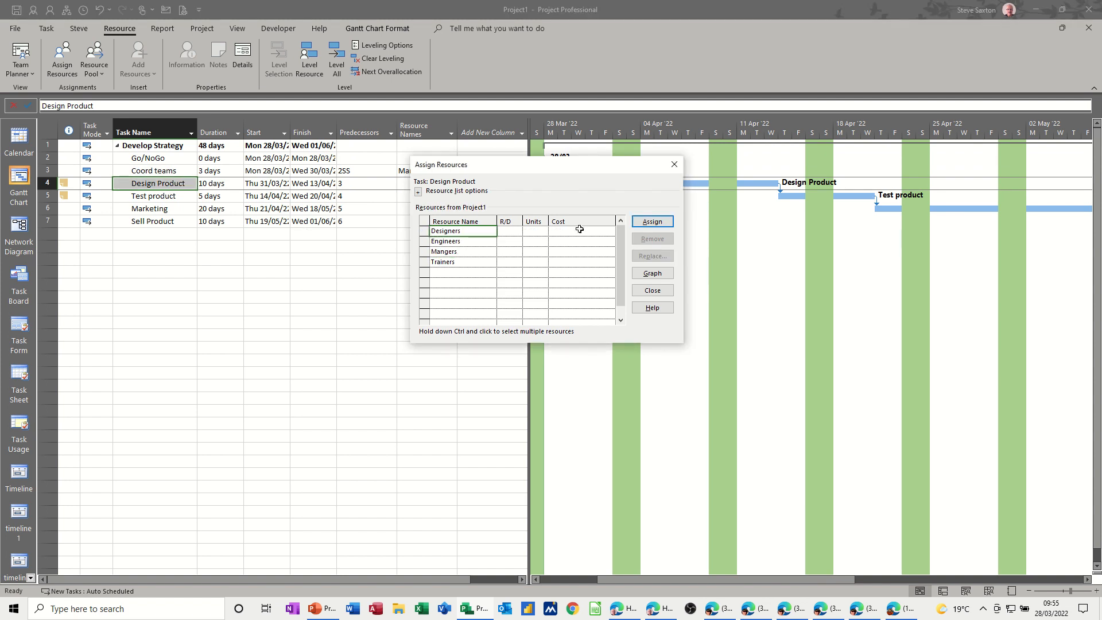
{"action": "left_click", "coordinate": [646, 222]}
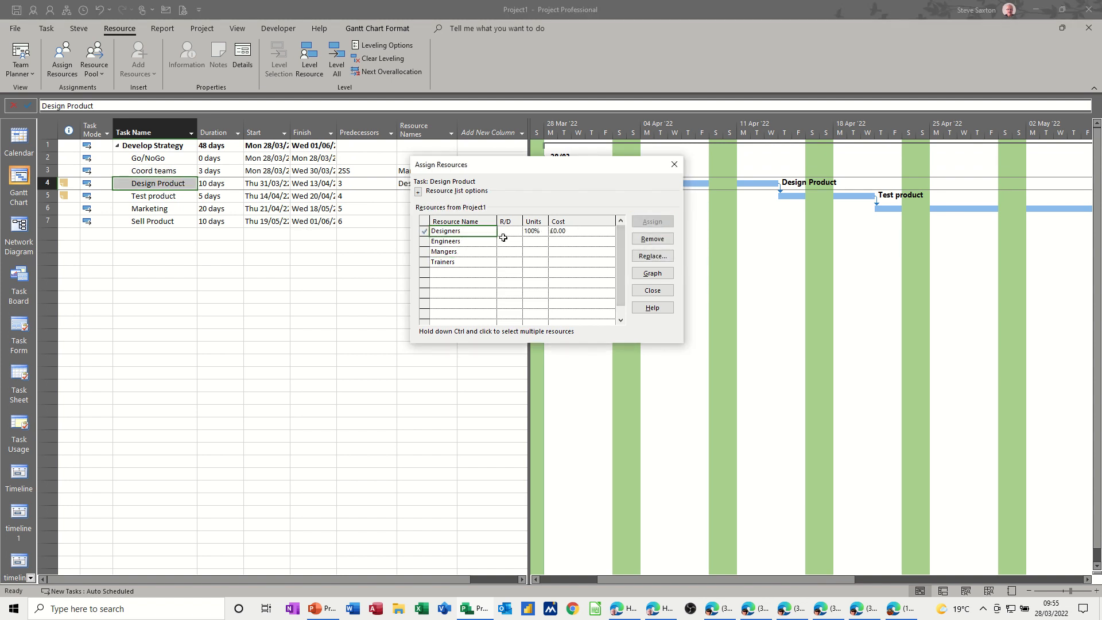
{"action": "left_click", "coordinate": [545, 232]}
{"action": "left_click", "coordinate": [543, 229]}
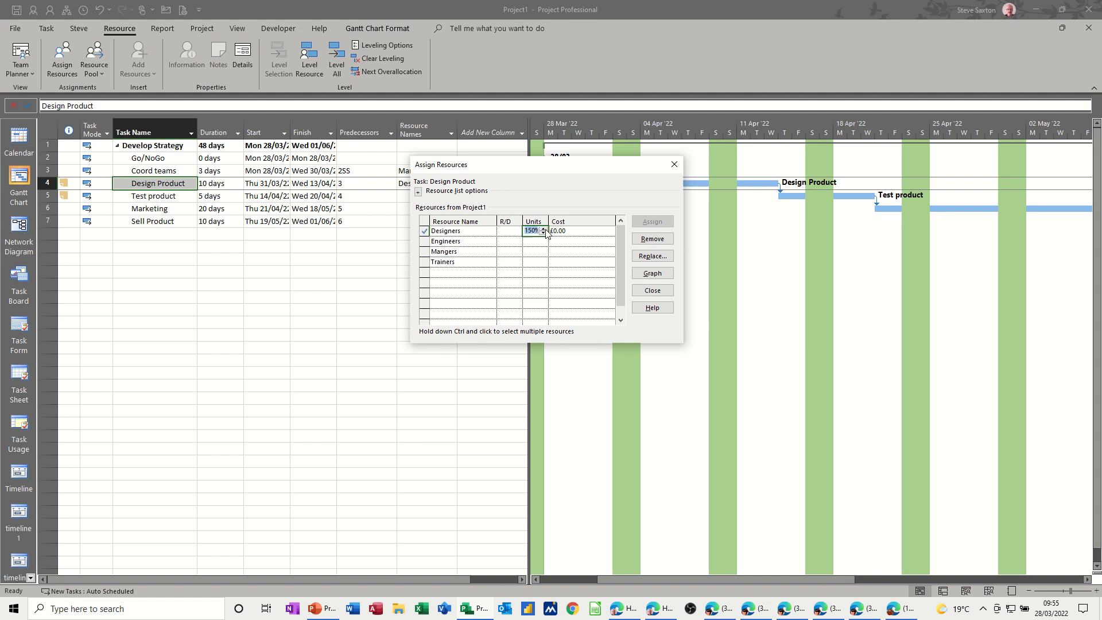
{"action": "left_click", "coordinate": [477, 239]}
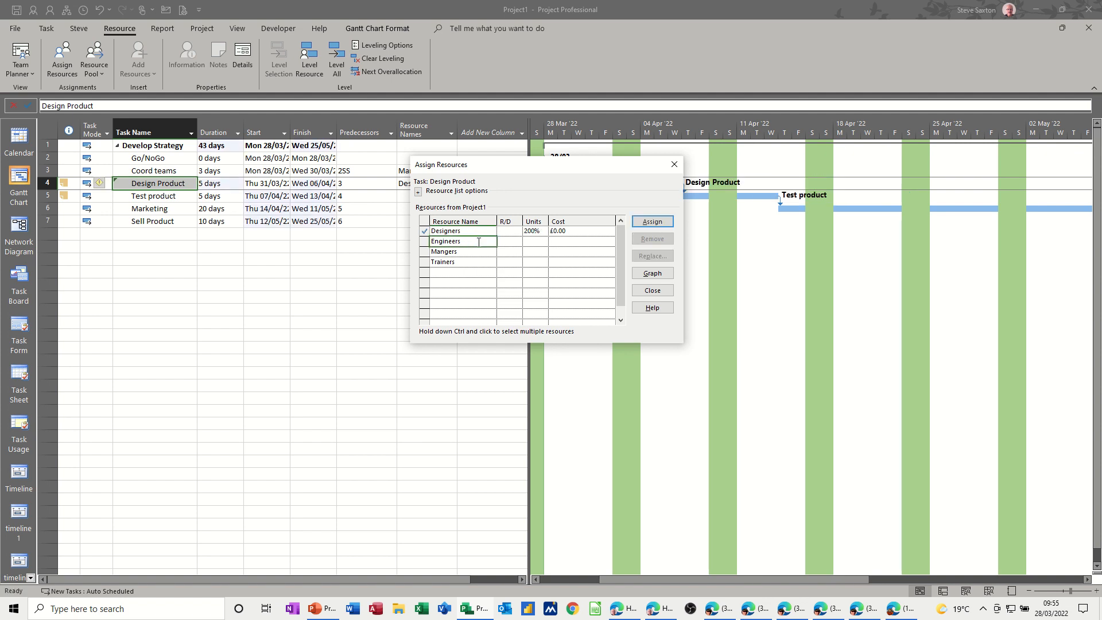
{"action": "left_click", "coordinate": [476, 231]}
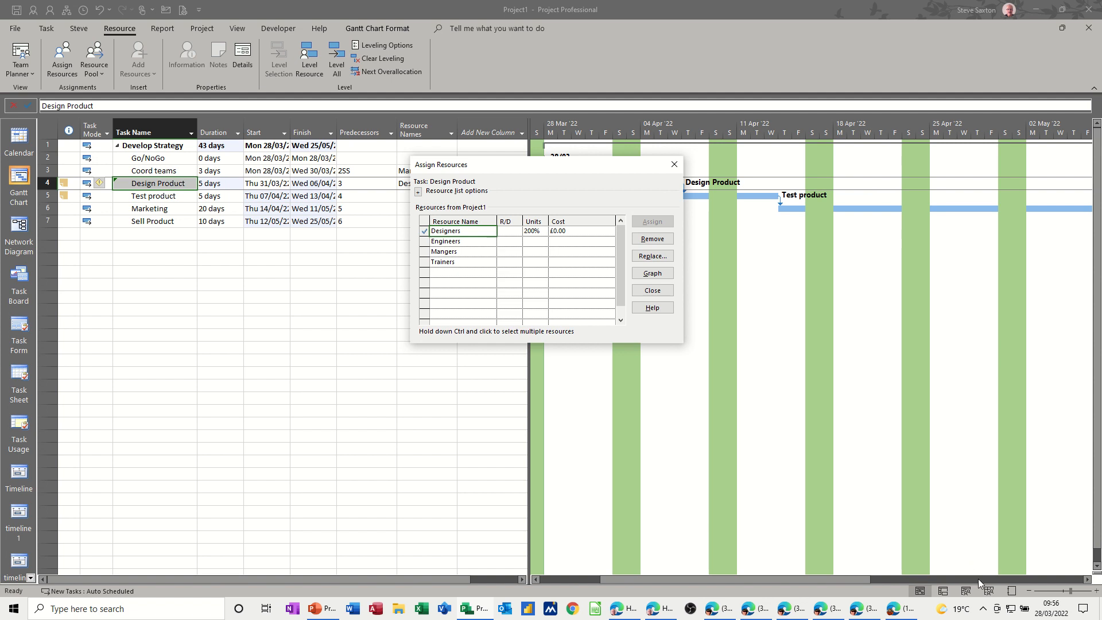
- In the Resource Sheet, set Trainers to £10/hr standard and £15/hr overtime, and fill both rates down to Engineers and Designers
{"action": "left_click", "coordinate": [988, 592]}
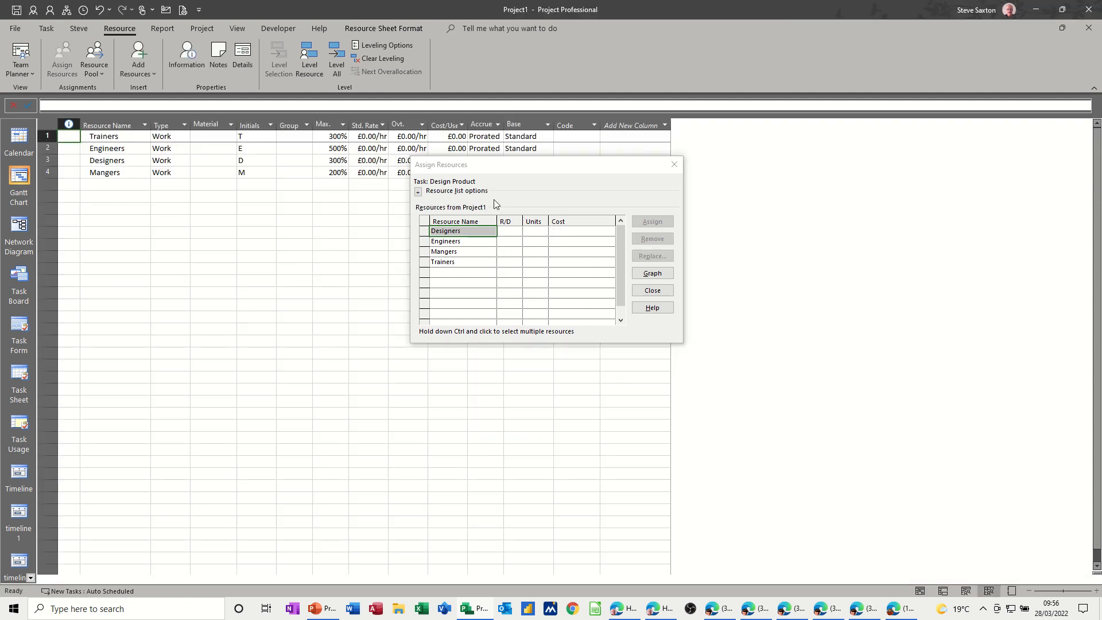
{"action": "left_click_drag", "start_coordinate": [497, 173], "coordinate": [324, 273]}
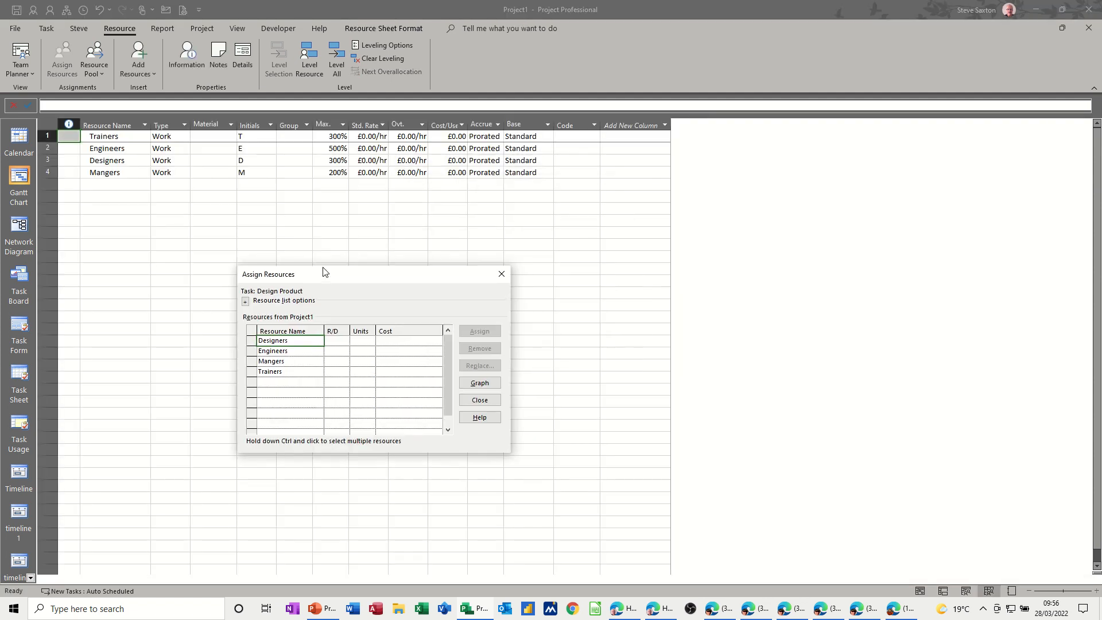
{"action": "left_click", "coordinate": [362, 138]}
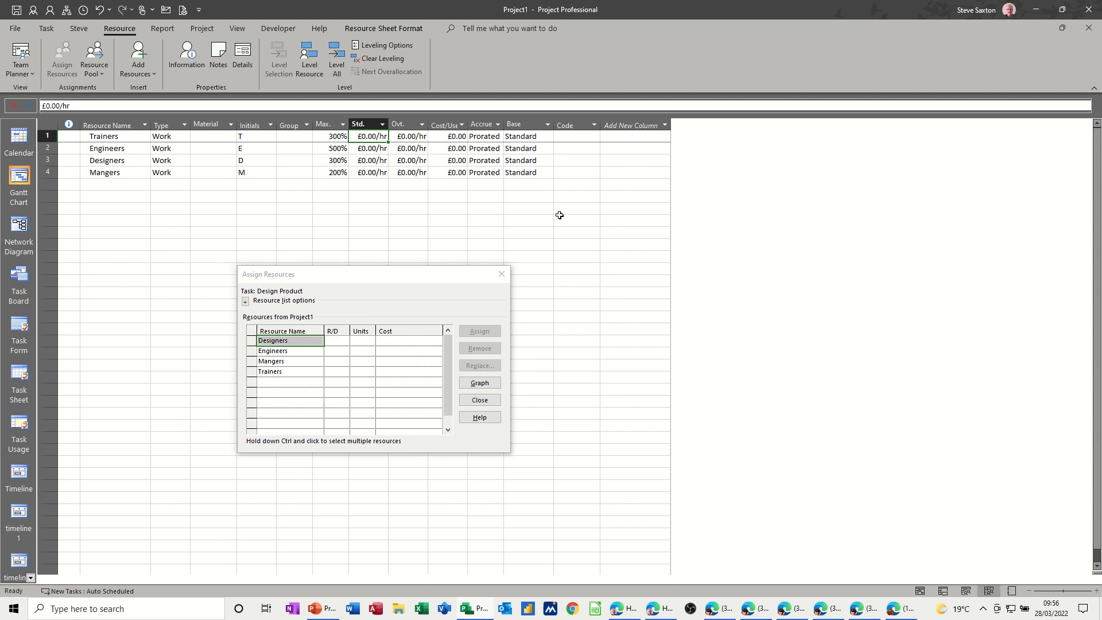
{"action": "type", "text": "10"}
{"action": "key", "text": "Tab"}
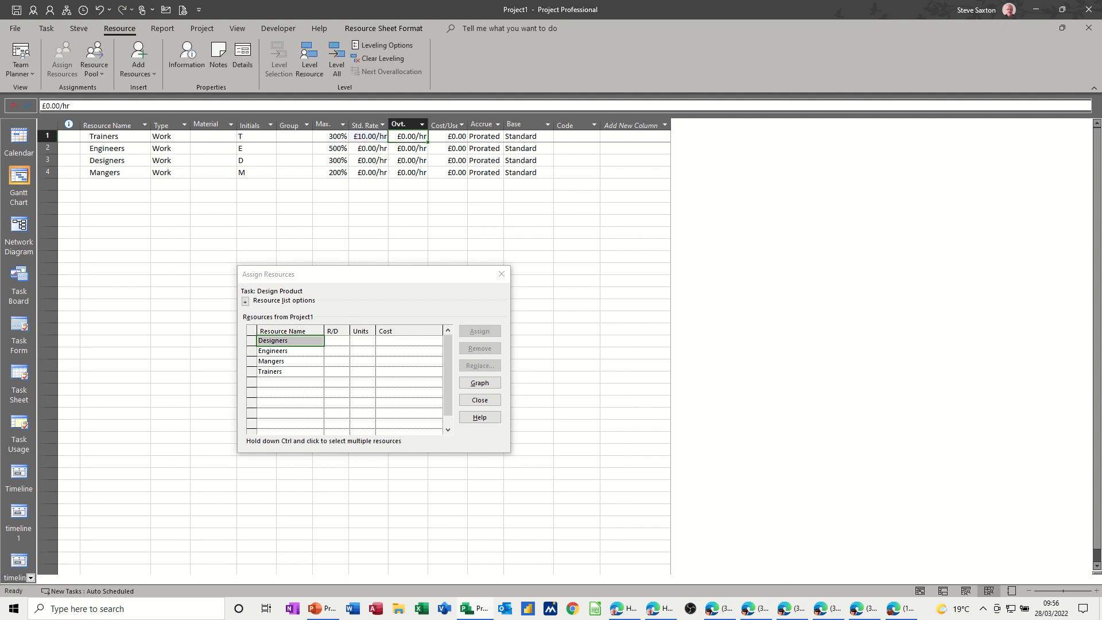
{"action": "type", "text": "15"}
{"action": "left_click", "coordinate": [408, 196]}
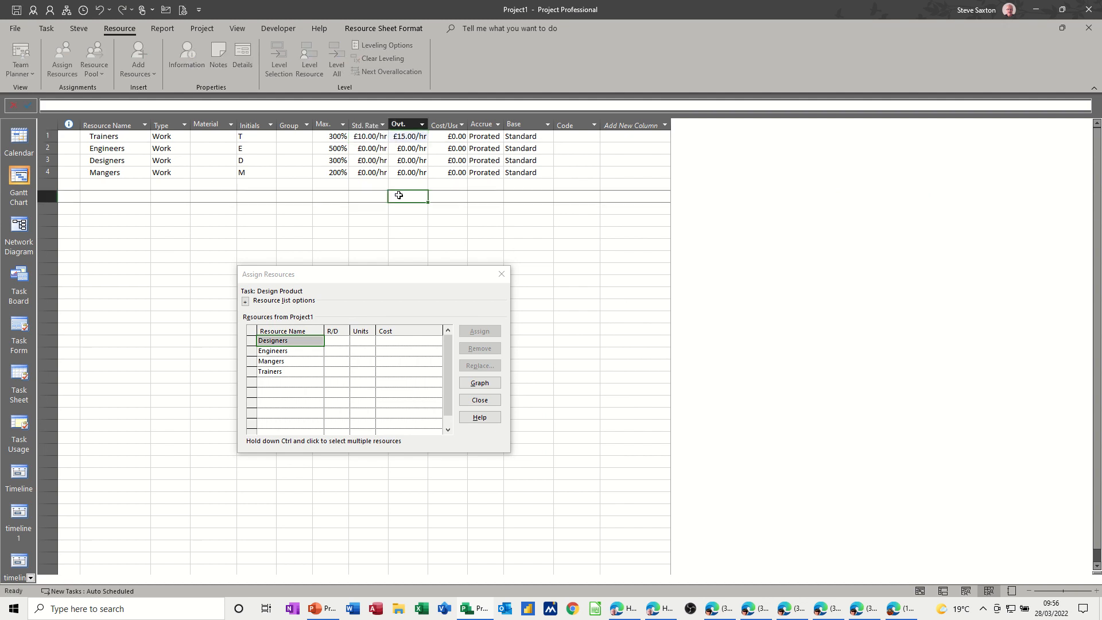
{"action": "left_click_drag", "start_coordinate": [365, 136], "coordinate": [426, 164]}
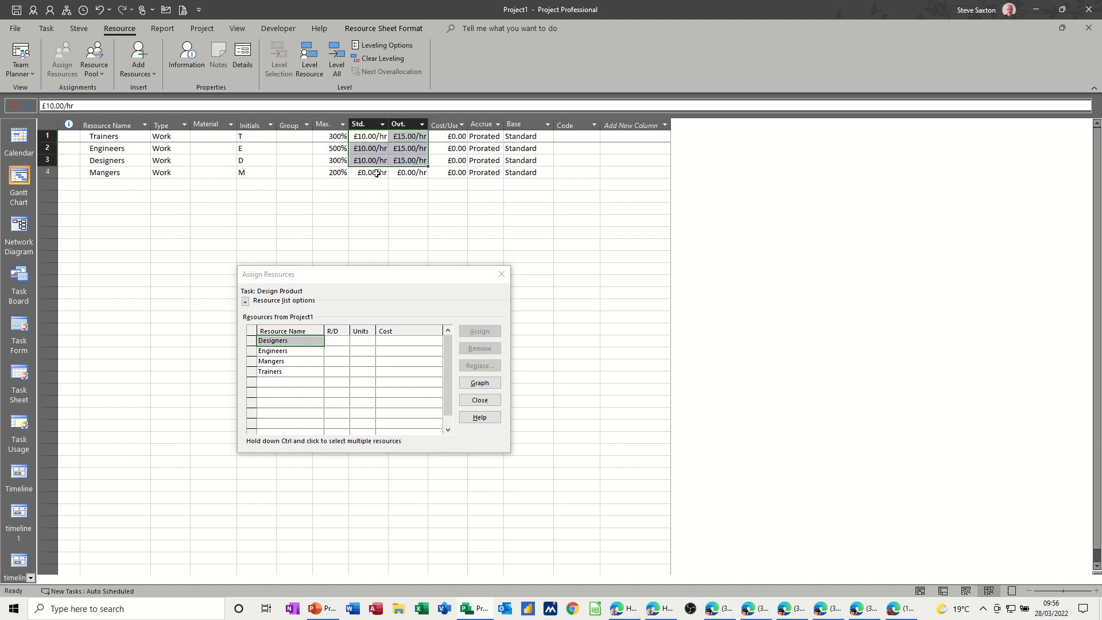
- Set the standard rate of the Mangers resource to £15/hr and its overtime rate to £20/hr
{"action": "left_click", "coordinate": [373, 173]}
{"action": "type", "text": "15"}
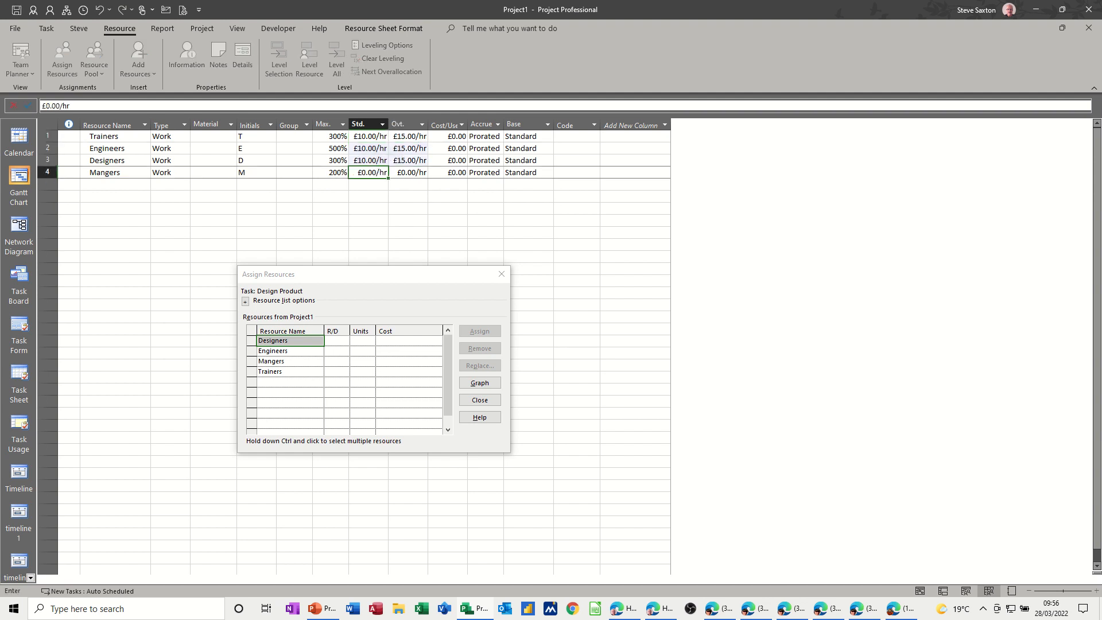
{"action": "key", "text": "Tab"}
{"action": "type", "text": "2"}
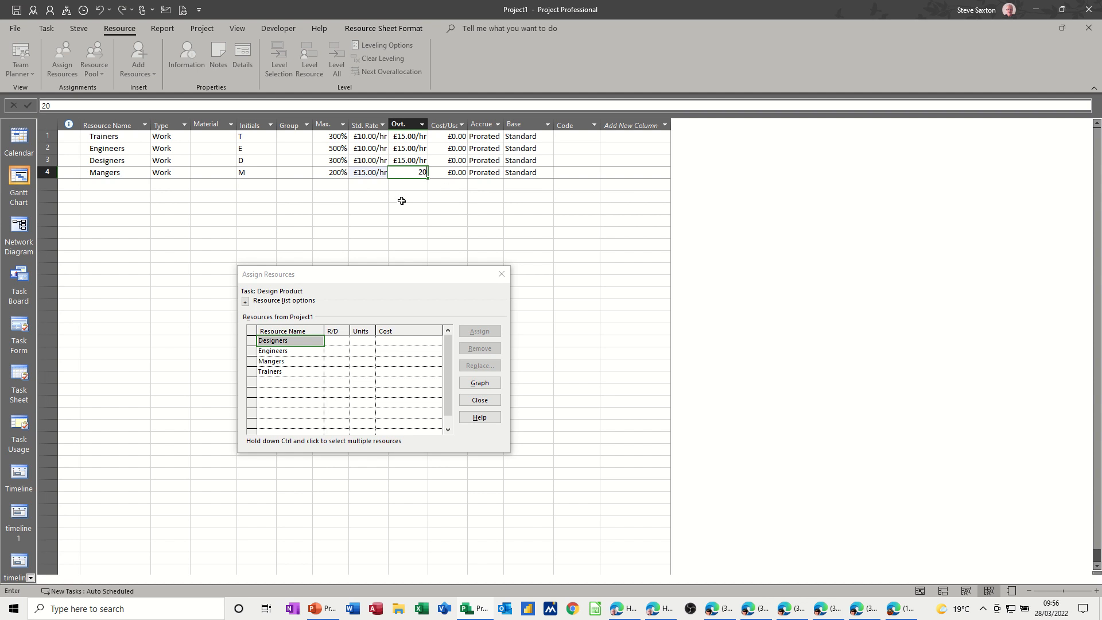
{"action": "left_click", "coordinate": [402, 198]}
- Return to the Gantt Chart view, assign Engineers to the Test product task and try to set their units to 200%
{"action": "left_click", "coordinate": [18, 183]}
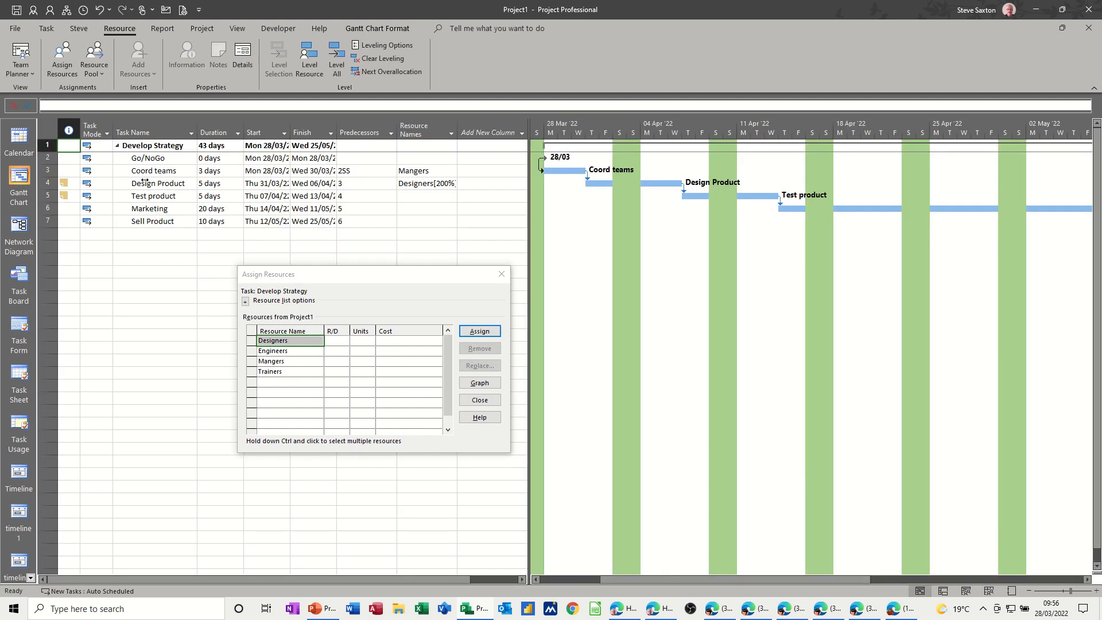
{"action": "left_click", "coordinate": [152, 171]}
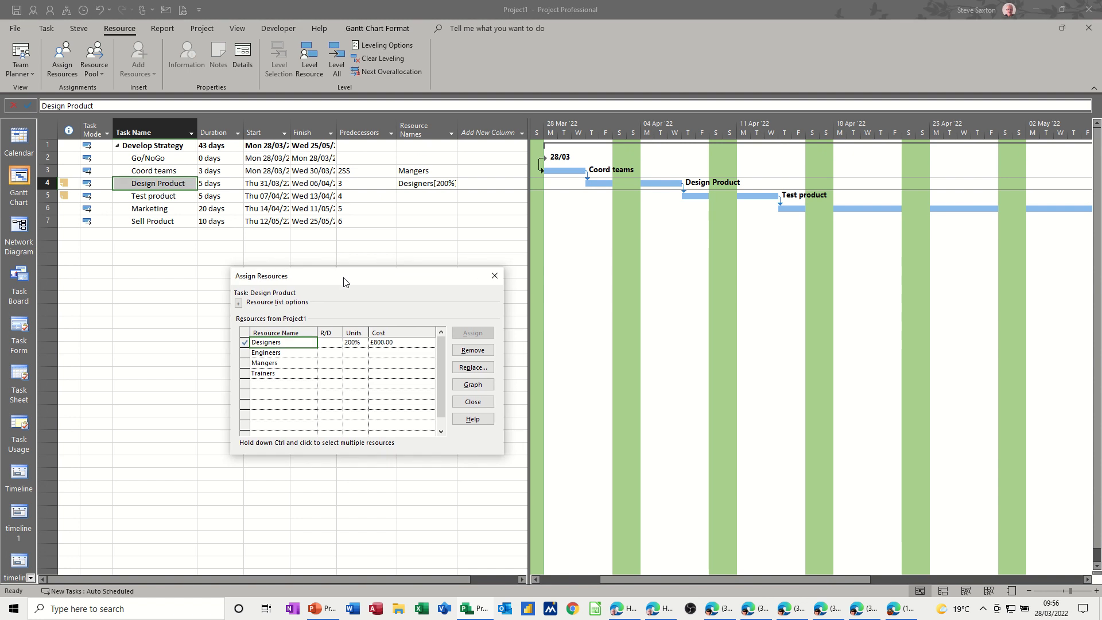
{"action": "left_click_drag", "start_coordinate": [364, 276], "coordinate": [330, 282]}
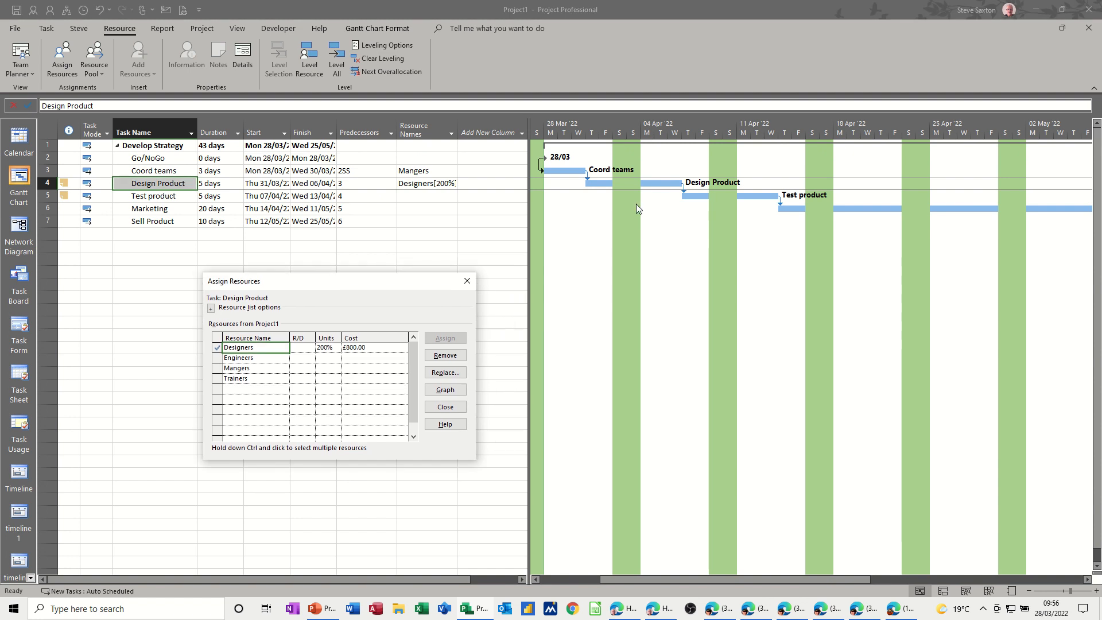
{"action": "left_click", "coordinate": [171, 197]}
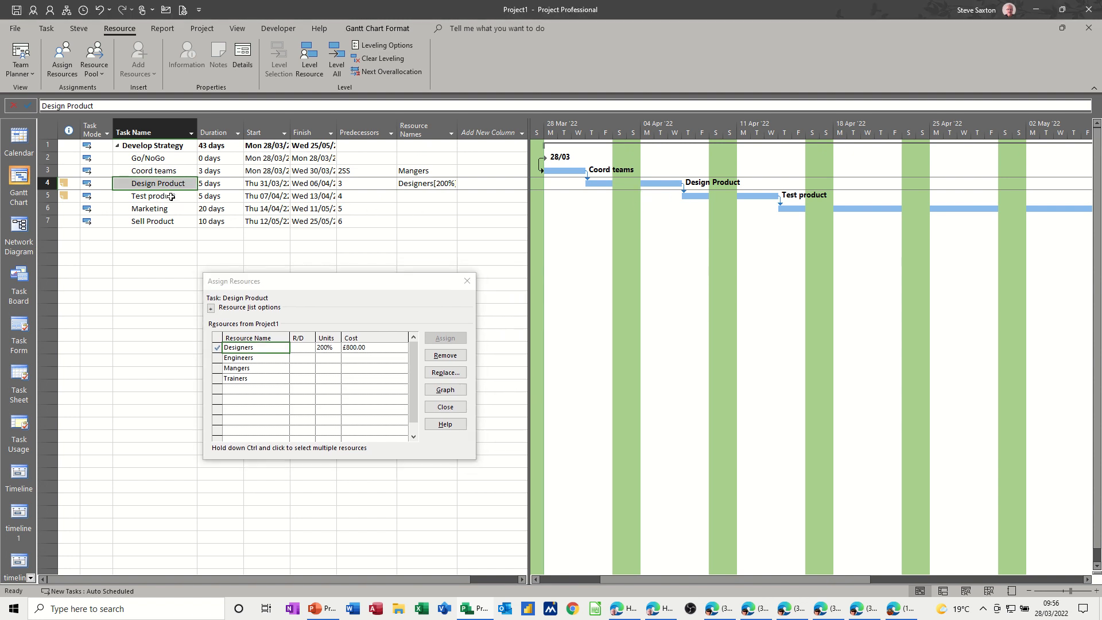
{"action": "left_click", "coordinate": [274, 360]}
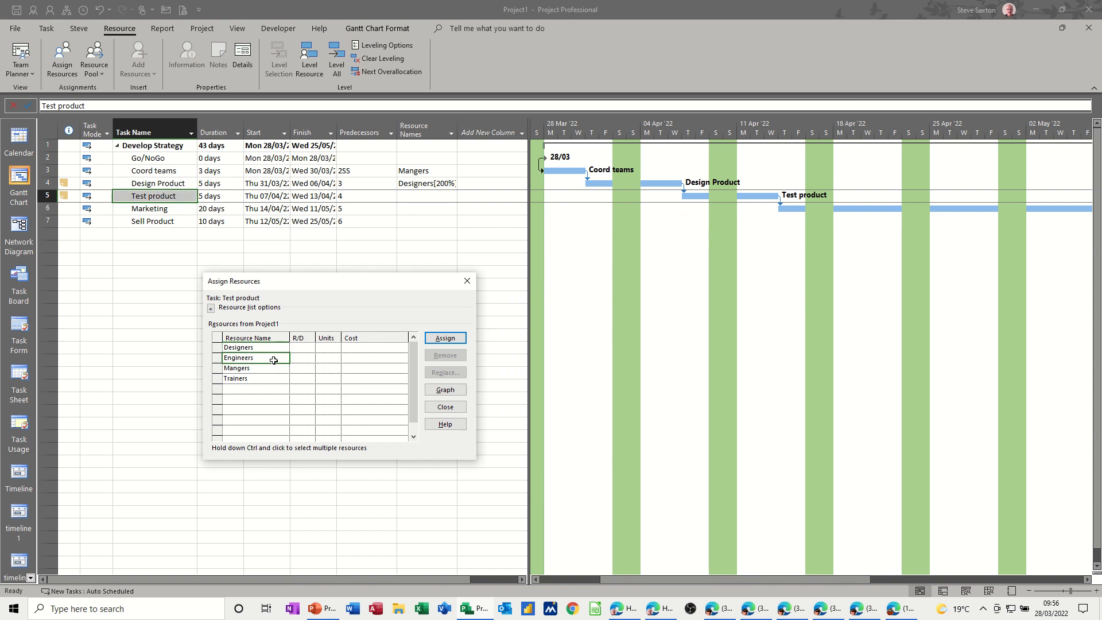
{"action": "left_click", "coordinate": [445, 338]}
{"action": "left_click", "coordinate": [327, 349]}
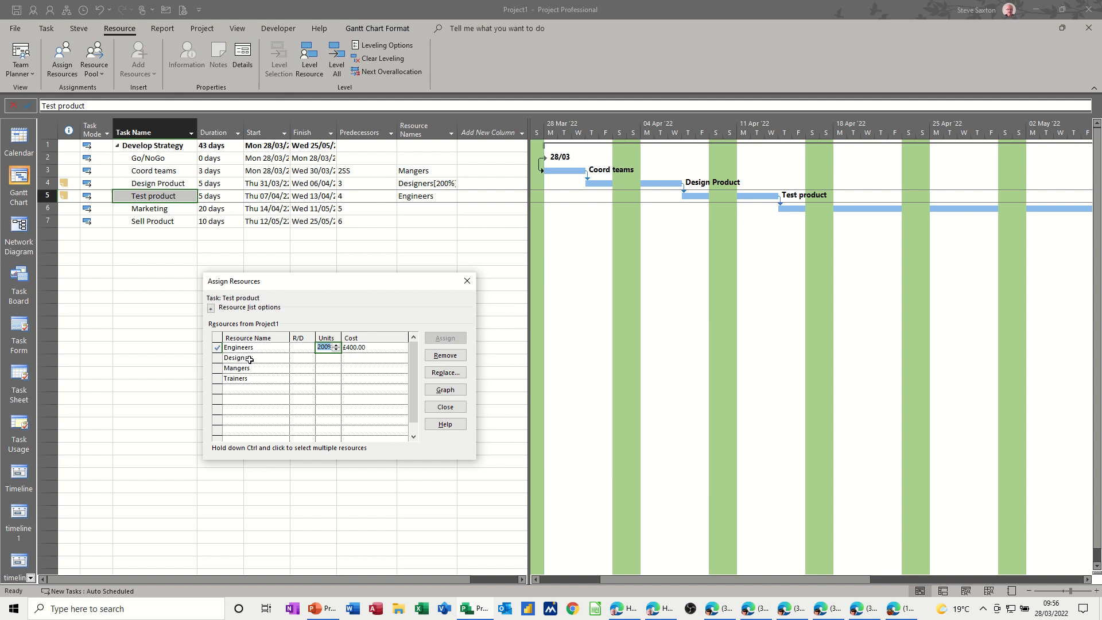
- Assign the Trainers resource to the Marketing task with units of 300% and finish assigning resources
{"action": "left_click", "coordinate": [150, 209]}
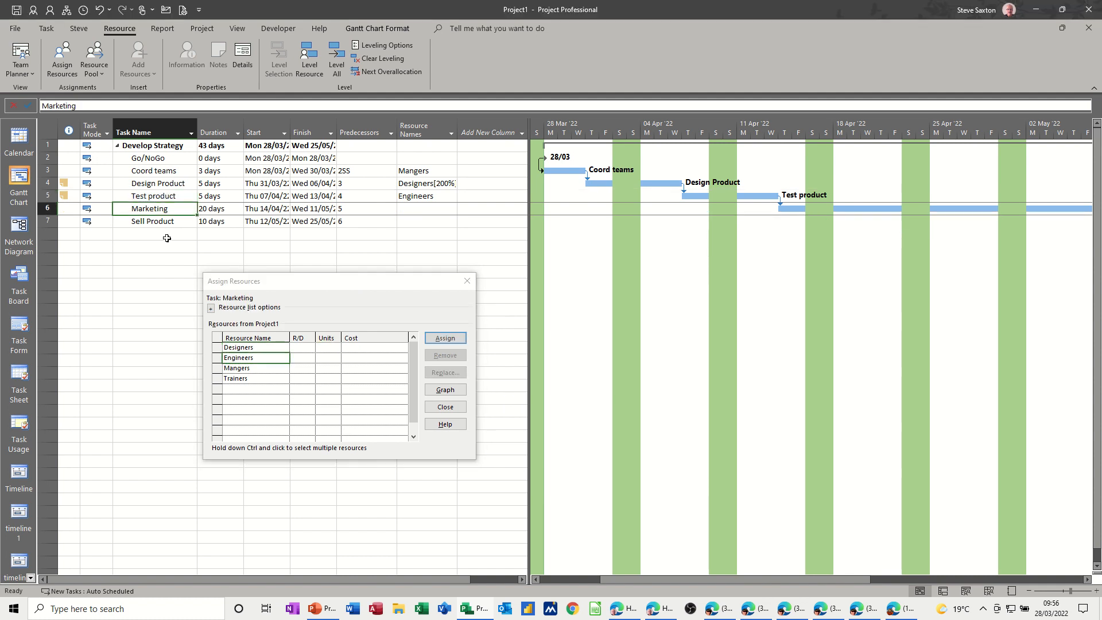
{"action": "left_click", "coordinate": [243, 378]}
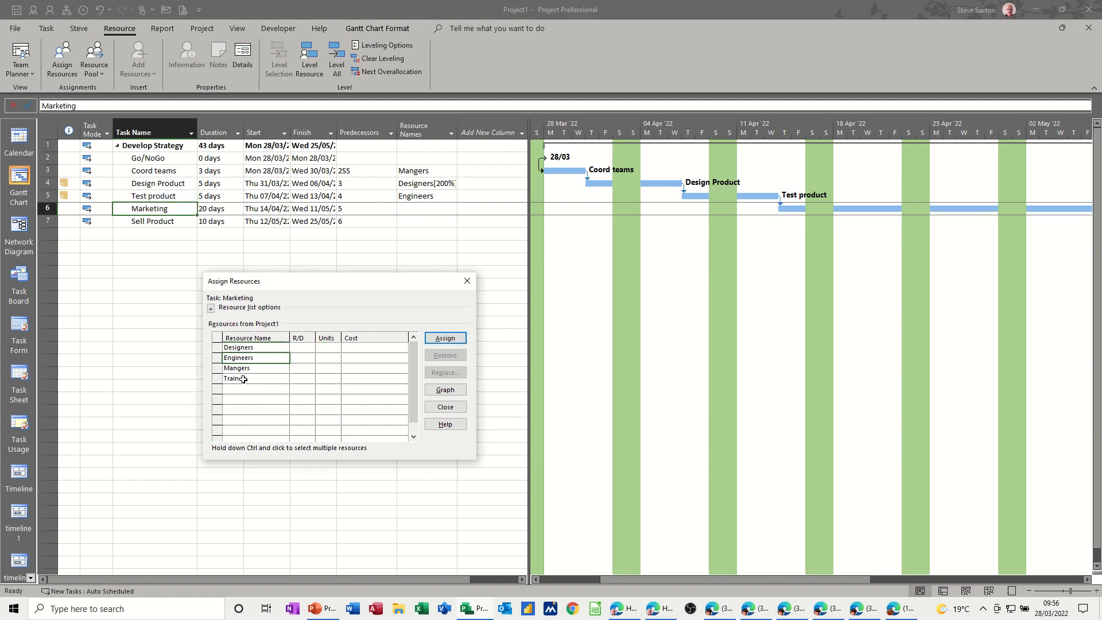
{"action": "left_click", "coordinate": [442, 338]}
{"action": "left_click", "coordinate": [331, 347]}
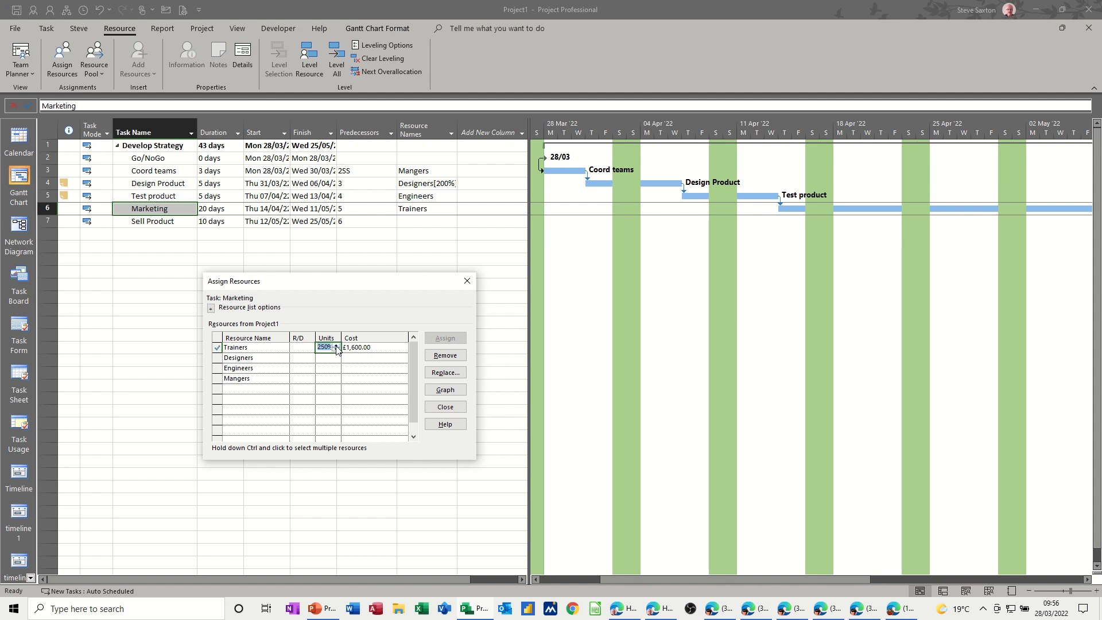
{"action": "left_click", "coordinate": [329, 356]}
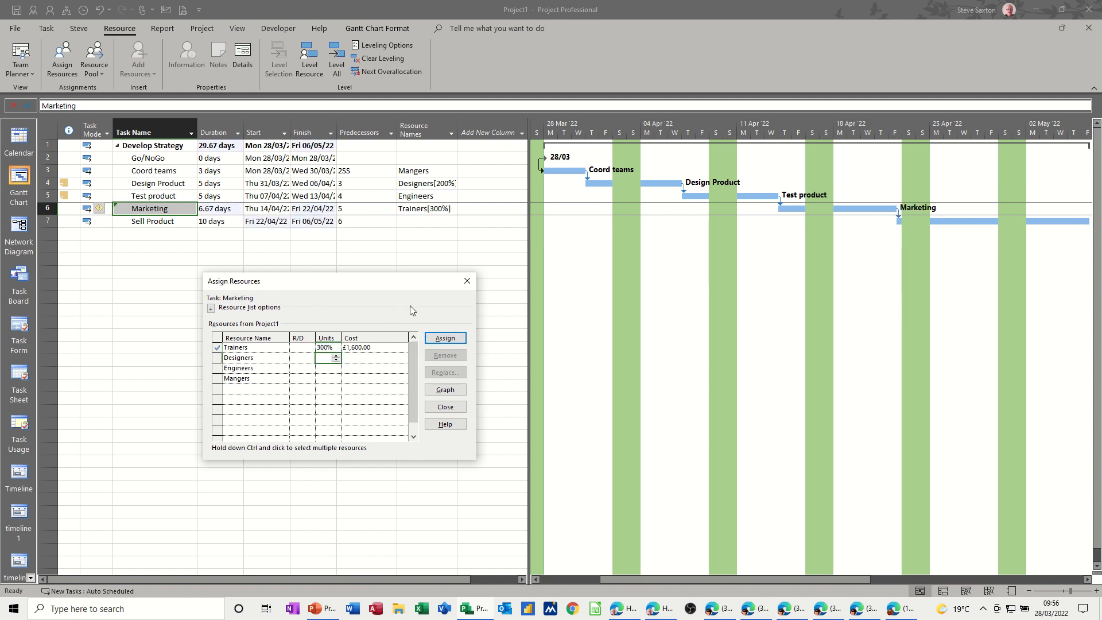
{"action": "left_click", "coordinate": [467, 281]}
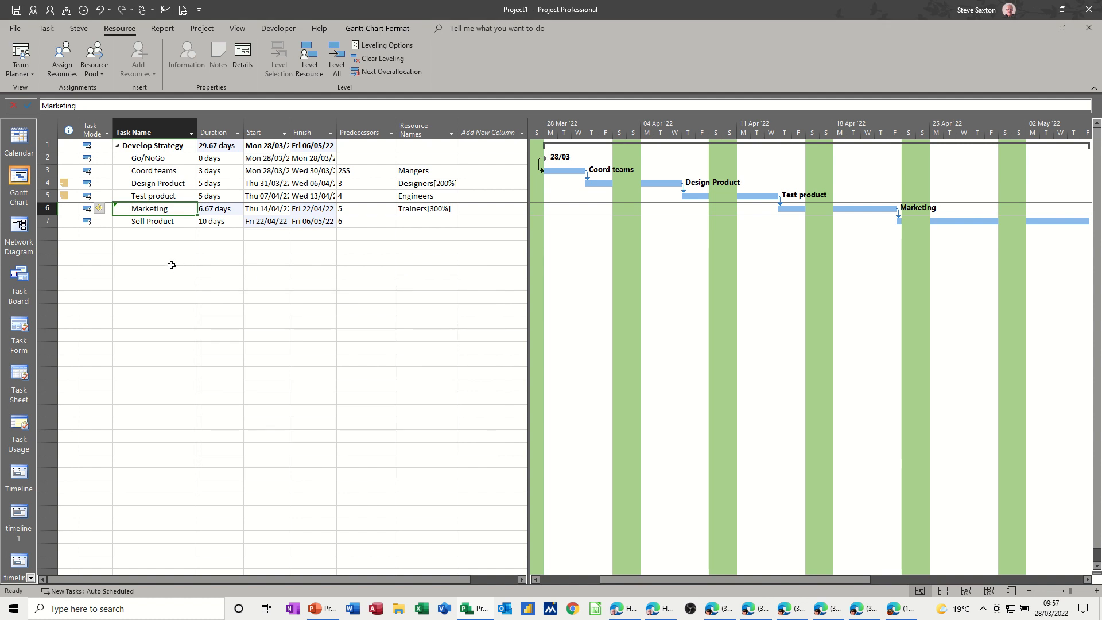
- View the notes in the Marketing task's information and close them without making changes
{"action": "left_click", "coordinate": [167, 247]}
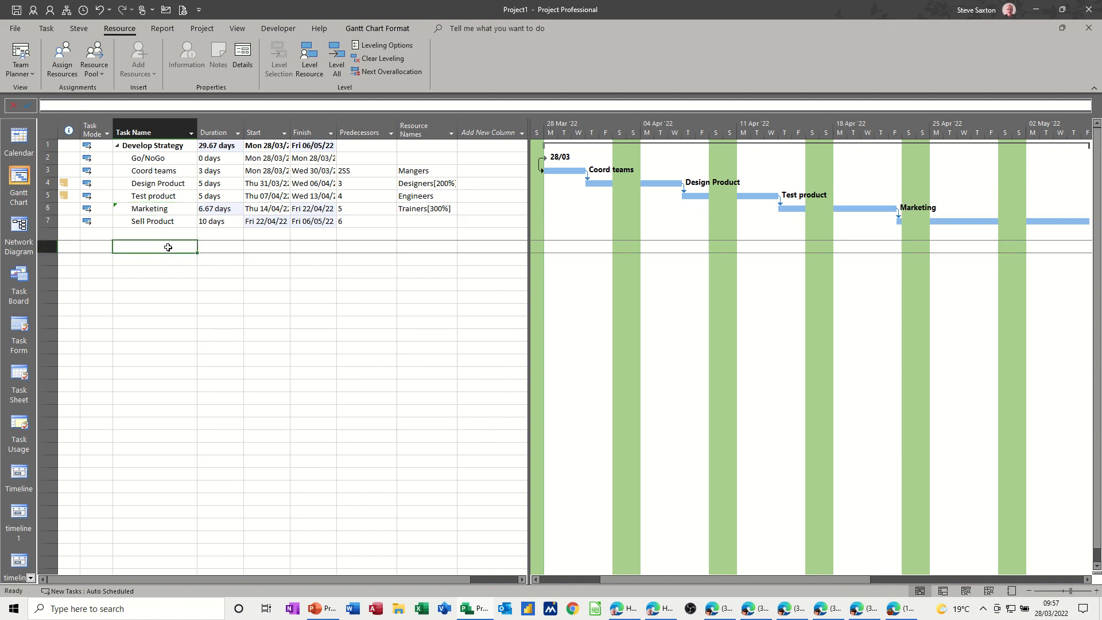
{"action": "left_click", "coordinate": [141, 208]}
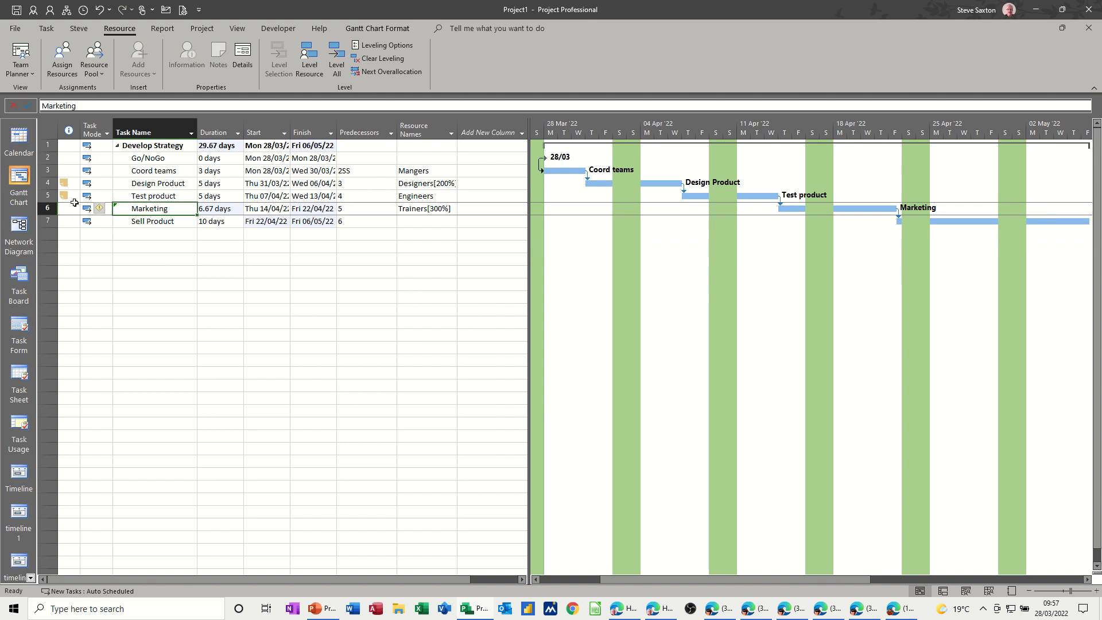
{"action": "double_click", "coordinate": [169, 210]}
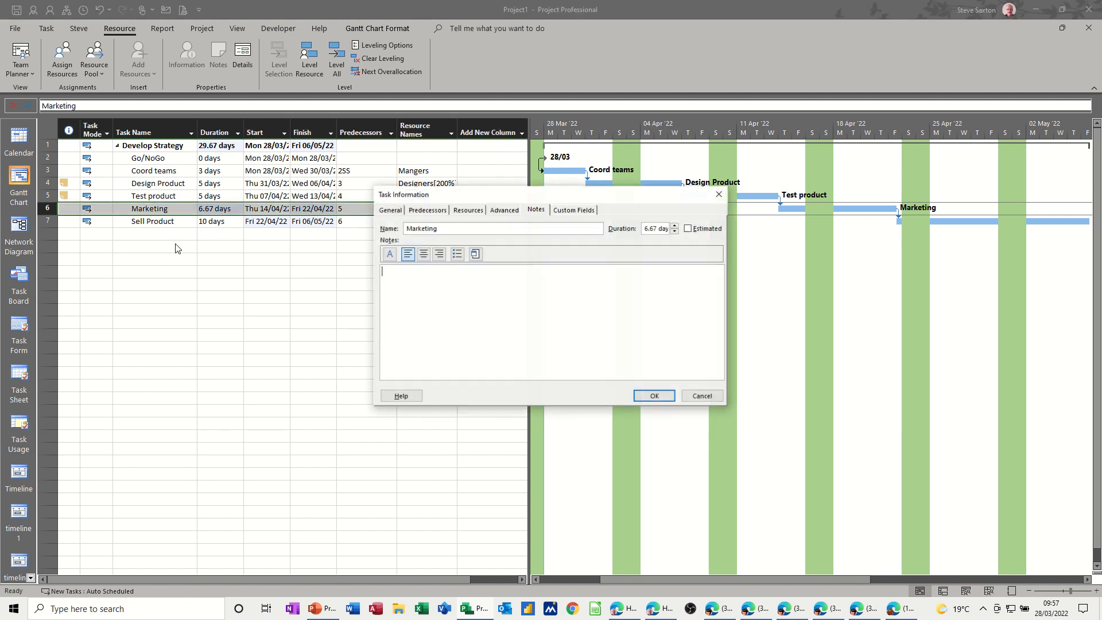
{"action": "left_click", "coordinate": [697, 396]}
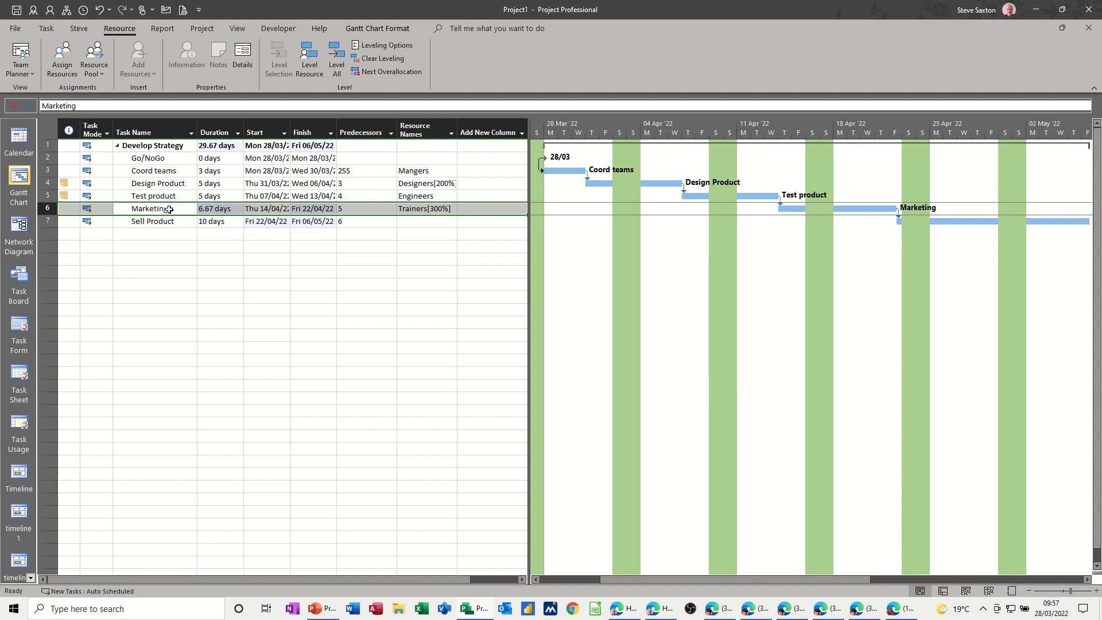
- Remove the Trainers resource from the Marketing task and set the task's duration to 5 days
{"action": "left_click", "coordinate": [63, 59]}
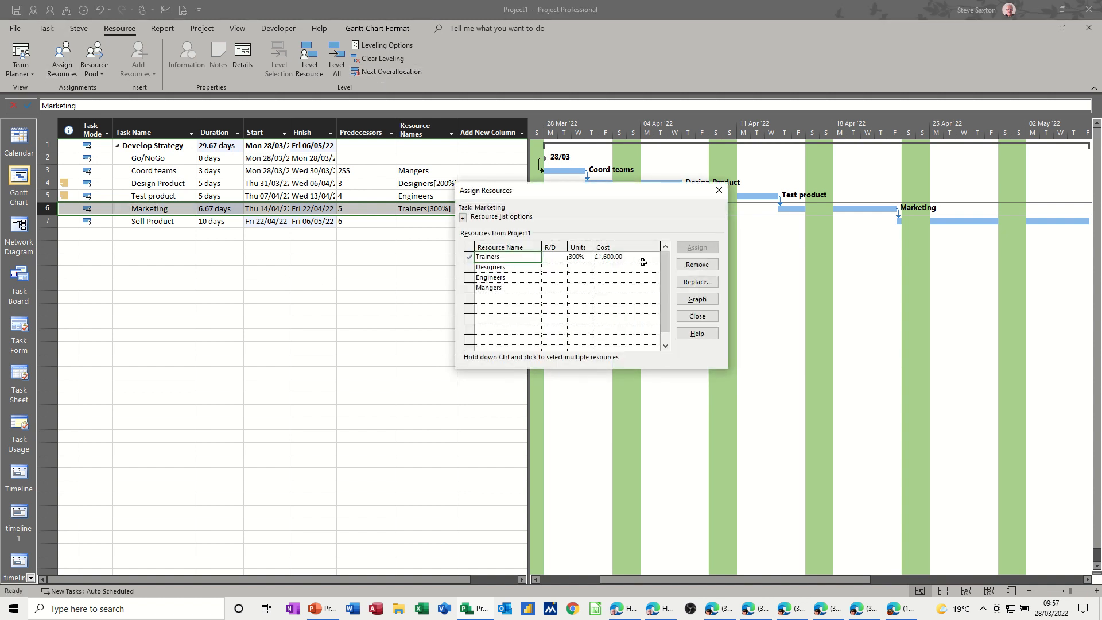
{"action": "left_click", "coordinate": [695, 266]}
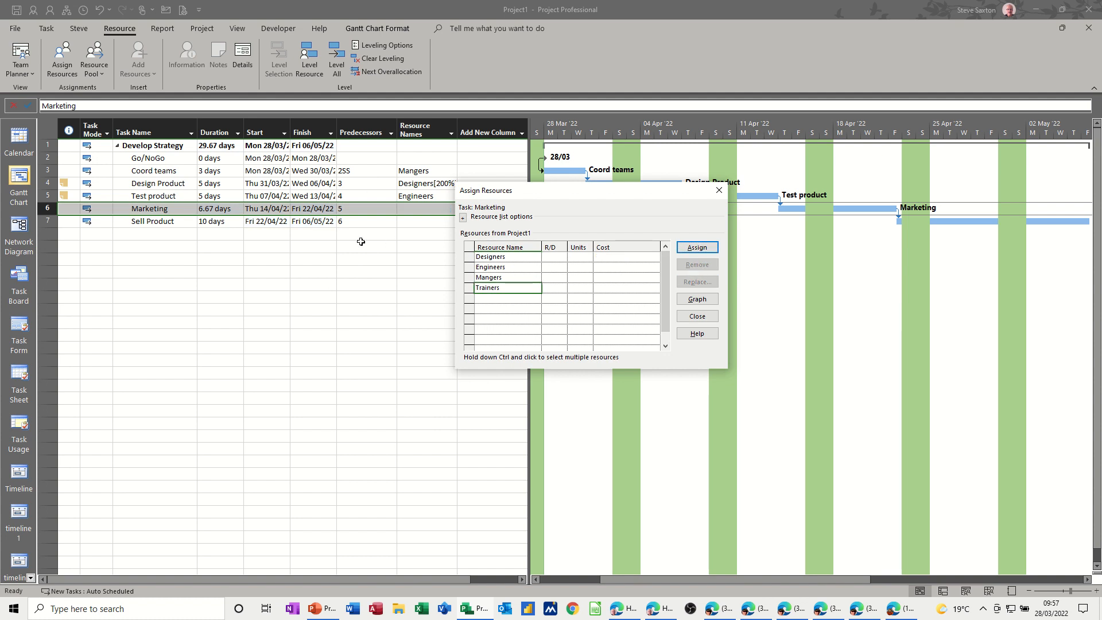
{"action": "left_click_drag", "start_coordinate": [581, 200], "coordinate": [247, 293]}
{"action": "left_click", "coordinate": [217, 209]}
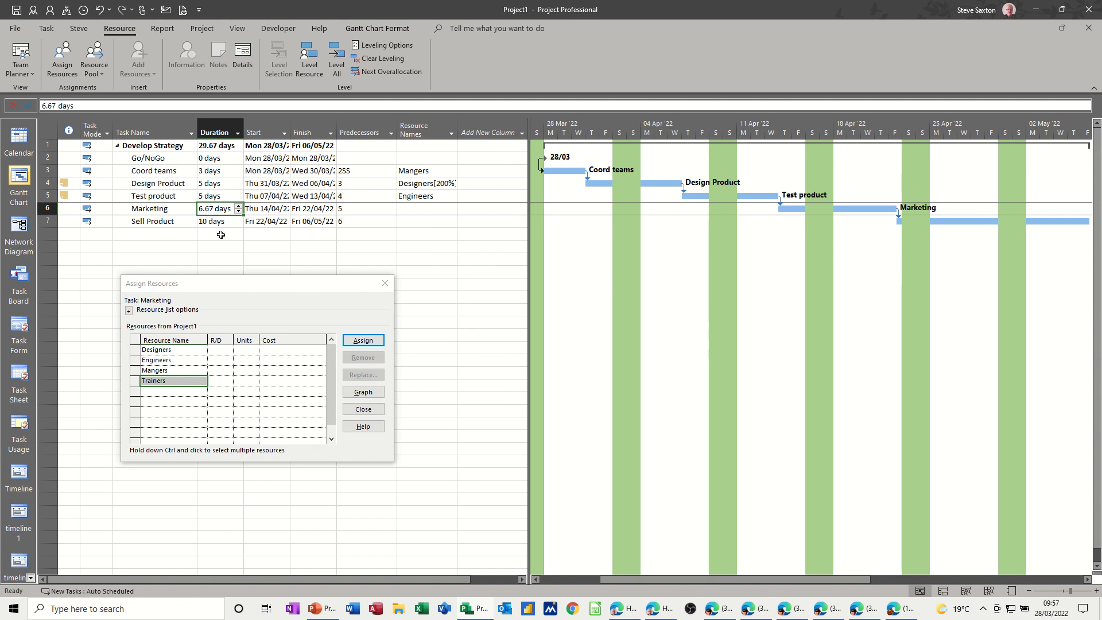
{"action": "type", "text": "5"}
{"action": "key", "text": "Return"}
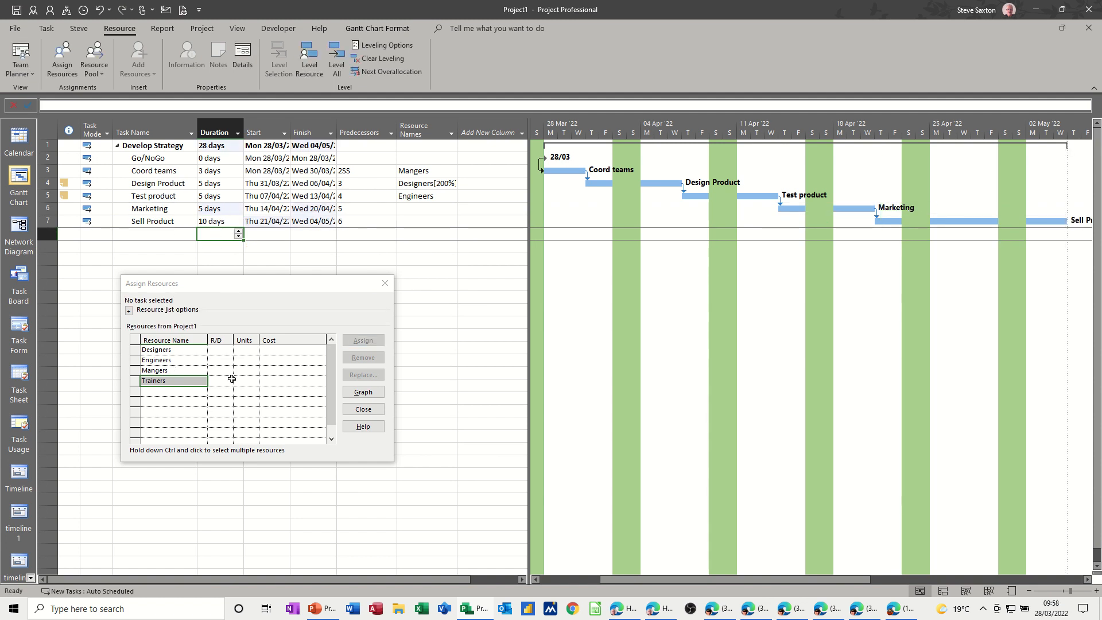
- Reassign the Trainers resource to the Marketing task with units of 300%
{"action": "left_click", "coordinate": [154, 211]}
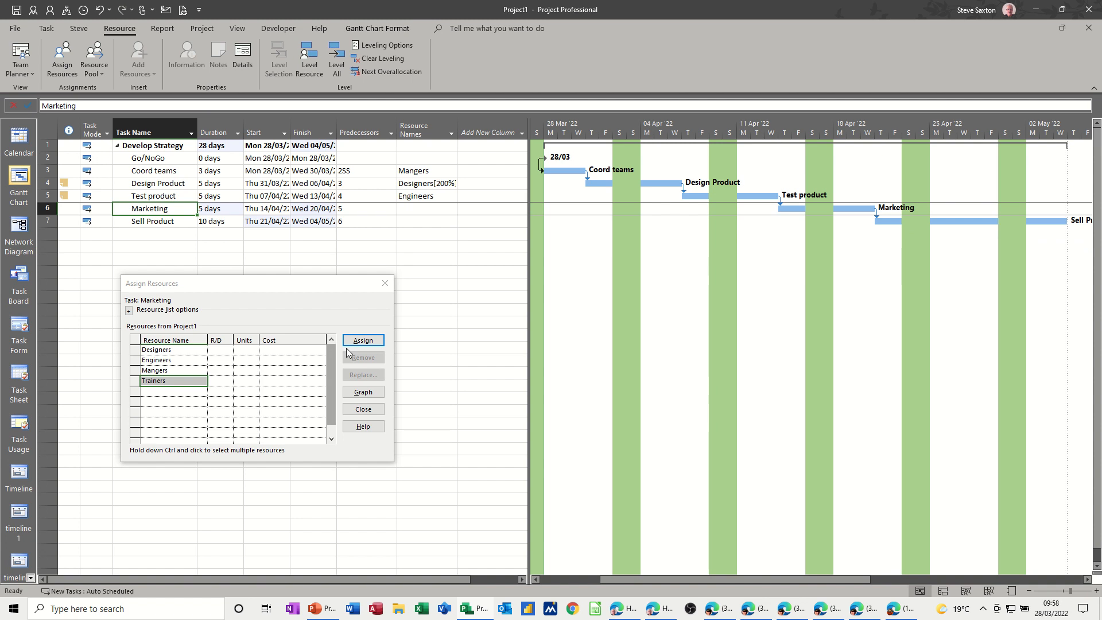
{"action": "left_click", "coordinate": [363, 340]}
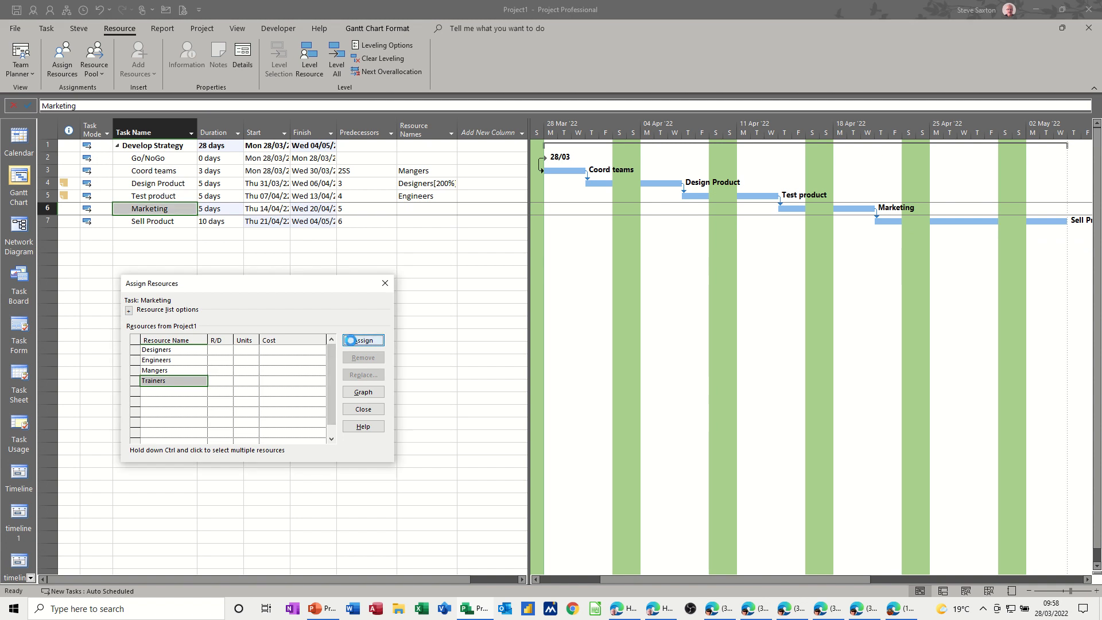
{"action": "left_click", "coordinate": [251, 352]}
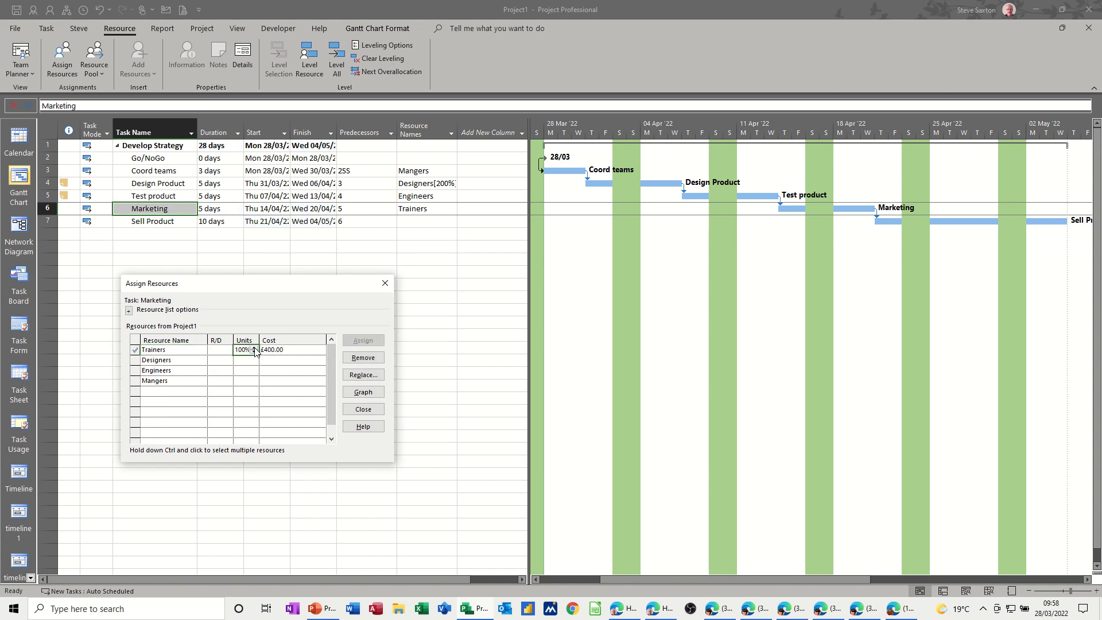
{"action": "left_click", "coordinate": [254, 348]}
{"action": "left_click", "coordinate": [243, 362]}
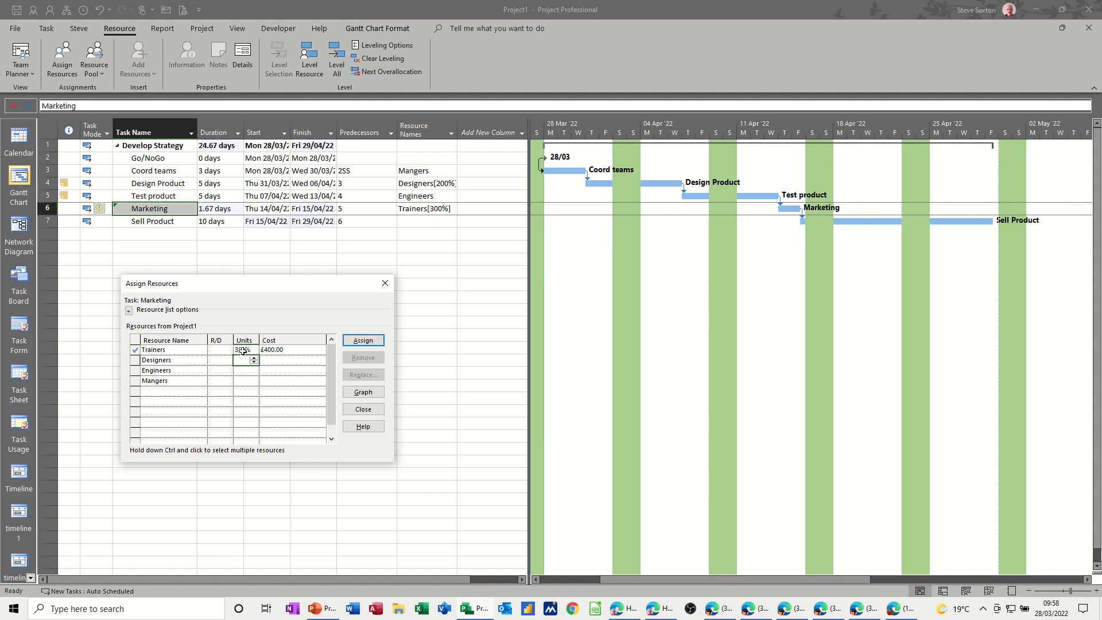
{"action": "left_click", "coordinate": [242, 351]}
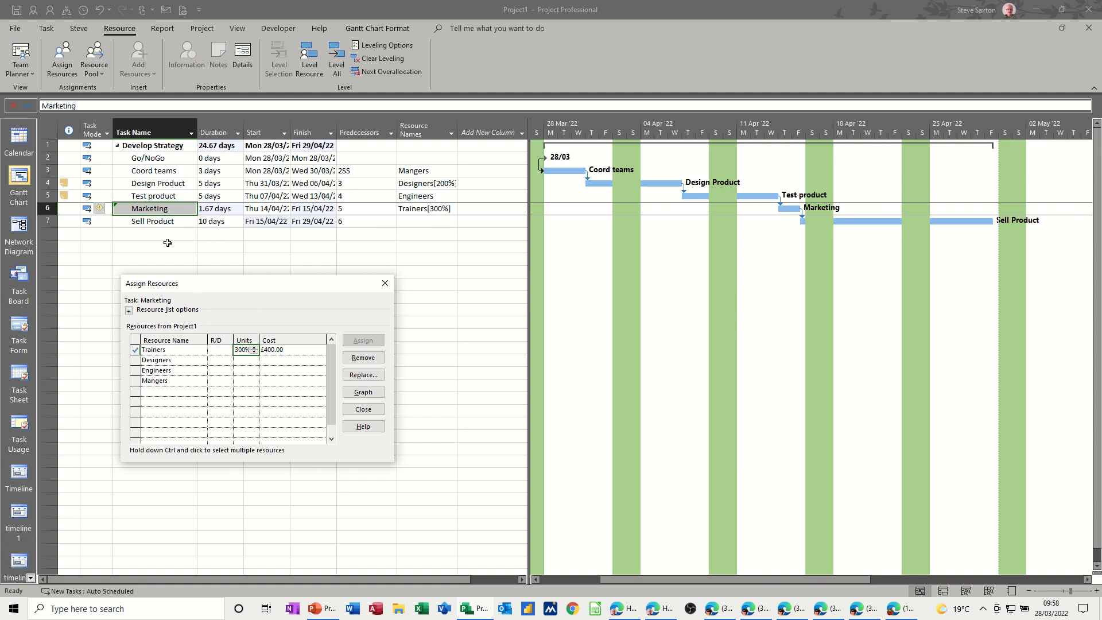
- View the task type and effort-driven setting in the Marketing task's advanced information and close it without changes
{"action": "left_click", "coordinate": [157, 210]}
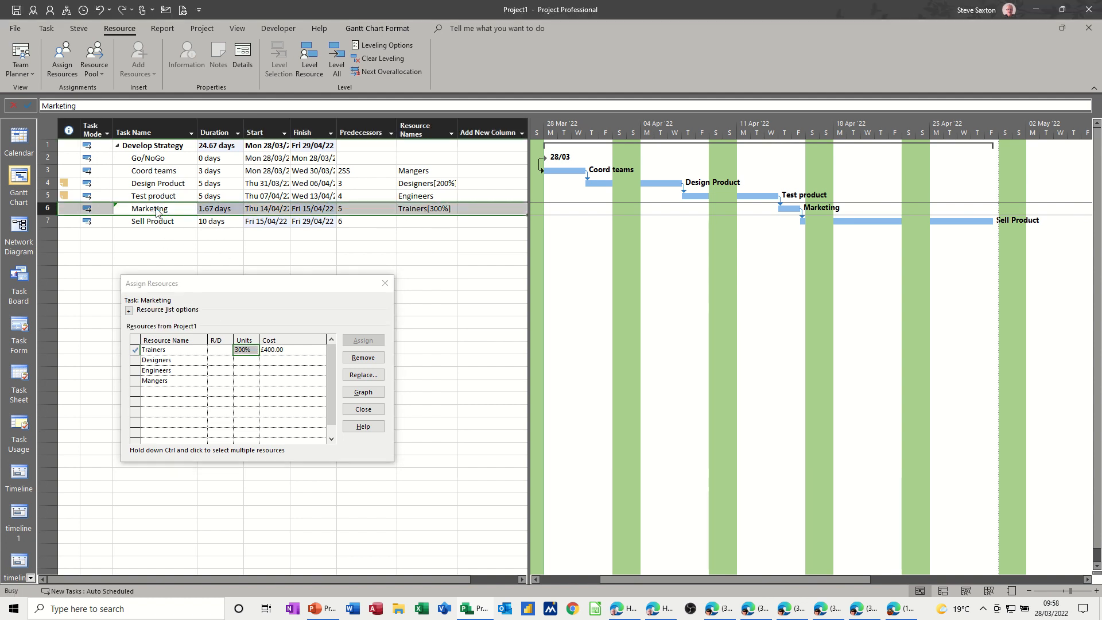
{"action": "double_click", "coordinate": [157, 210]}
{"action": "left_click", "coordinate": [509, 212]}
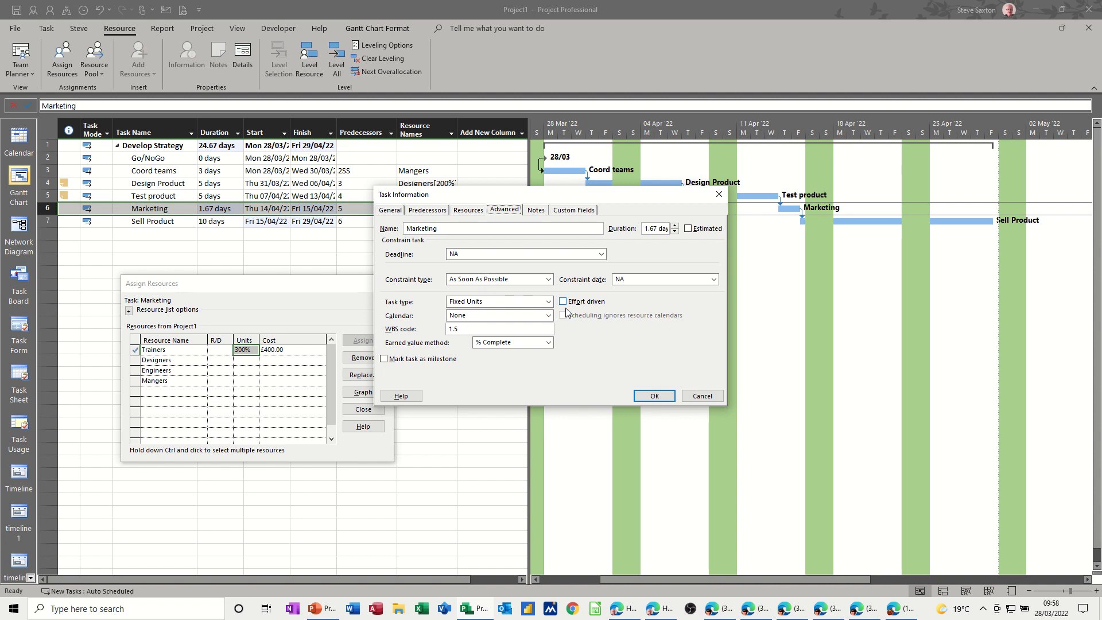
{"action": "left_click", "coordinate": [701, 396]}
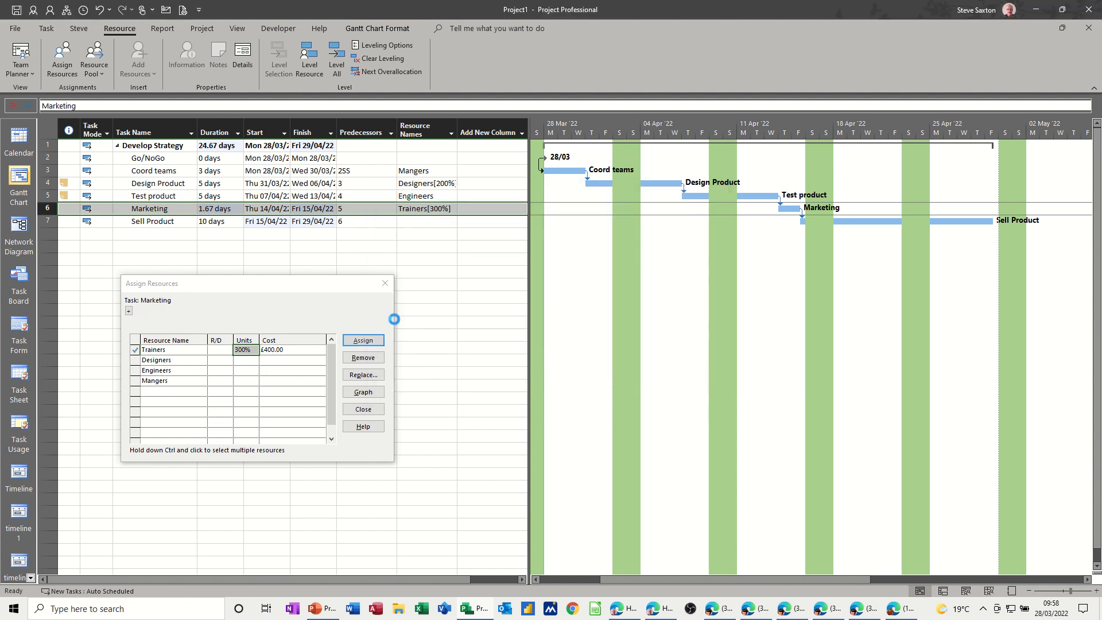
- Set the Marketing task's duration to 5 days while keeping the Trainers assignment
{"action": "left_click", "coordinate": [208, 212]}
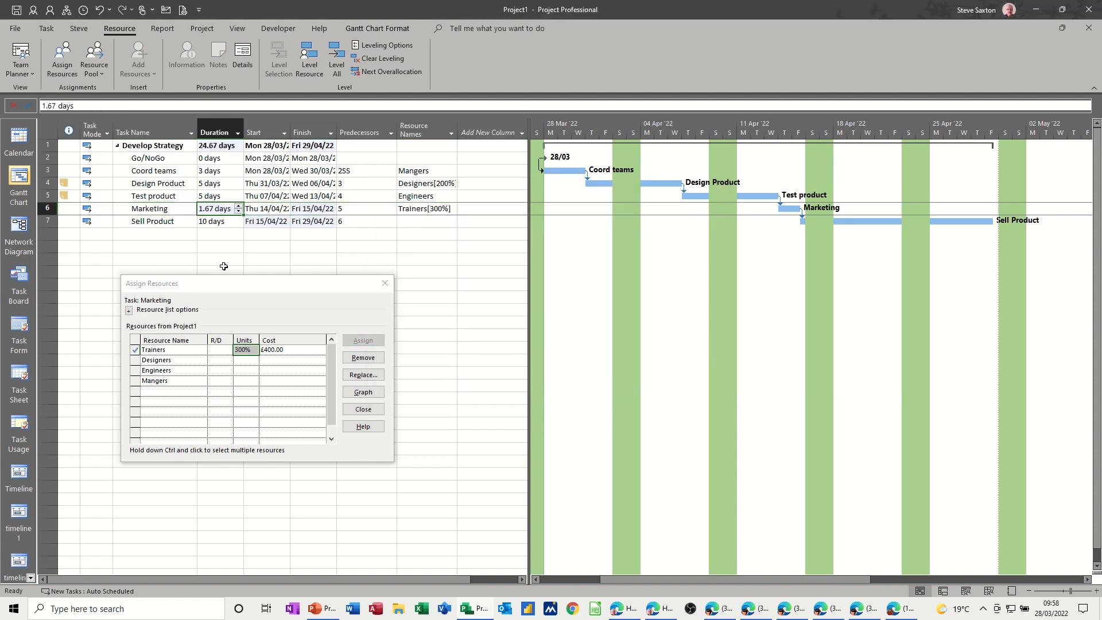
{"action": "type", "text": "5"}
{"action": "left_click", "coordinate": [186, 226]}
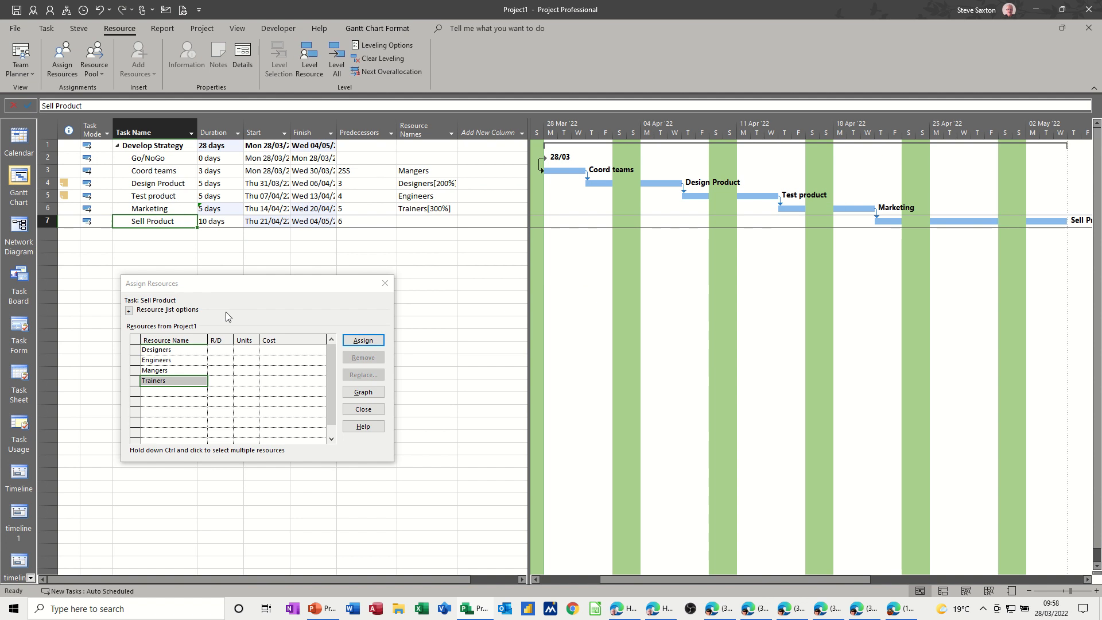
- Check the Trainers cost, duration-change indicator and advanced settings of the Marketing task, and close its information without changes
{"action": "left_click", "coordinate": [162, 213]}
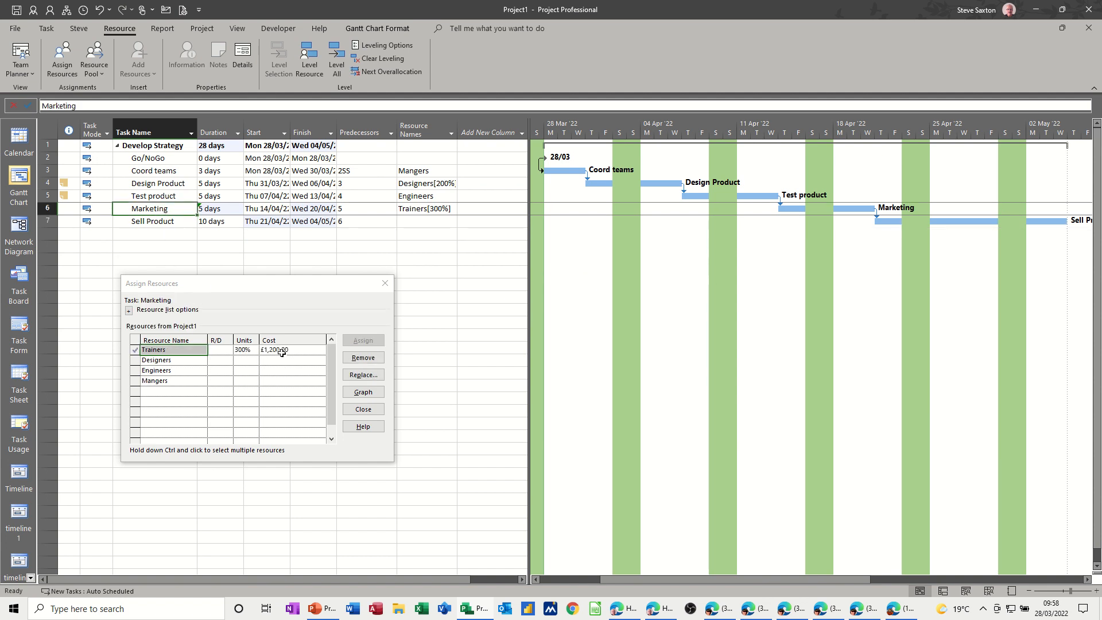
{"action": "mouse_move", "coordinate": [201, 210]}
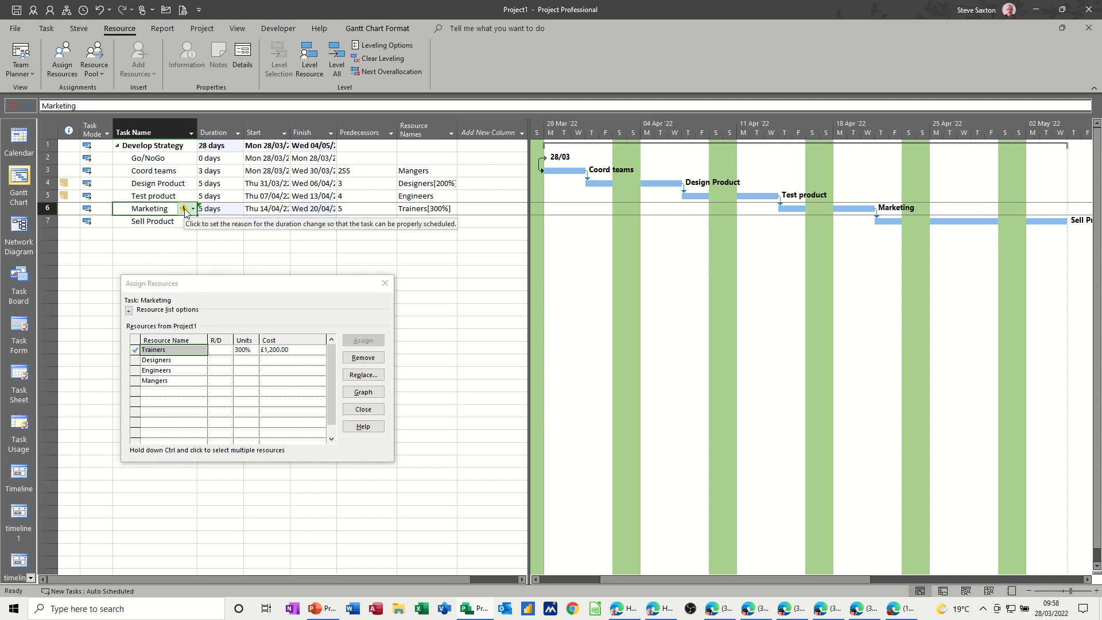
{"action": "double_click", "coordinate": [136, 209]}
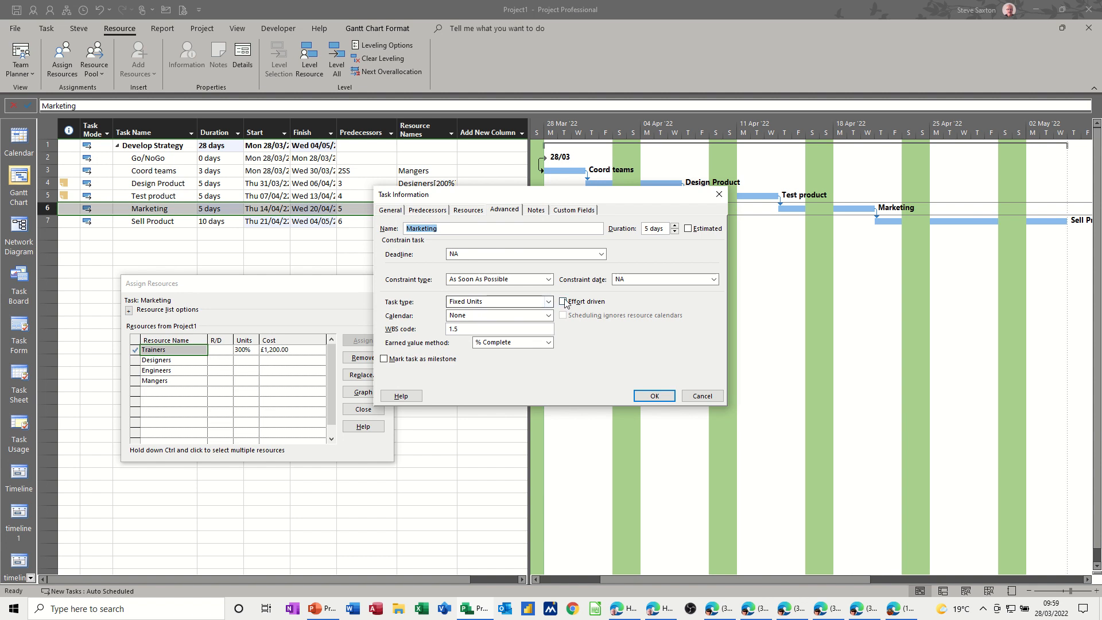
{"action": "left_click", "coordinate": [702, 396]}
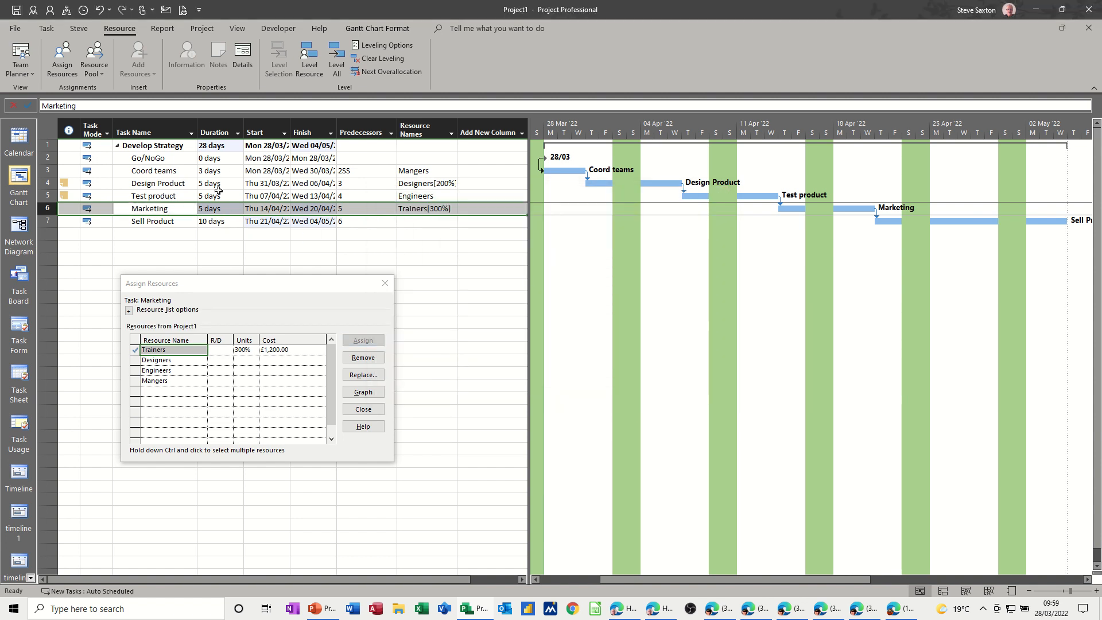
- Assign the Mangers resource to the Sell Product task with units of 200%
{"action": "left_click_drag", "start_coordinate": [257, 287], "coordinate": [358, 275]}
{"action": "left_click", "coordinate": [135, 222]}
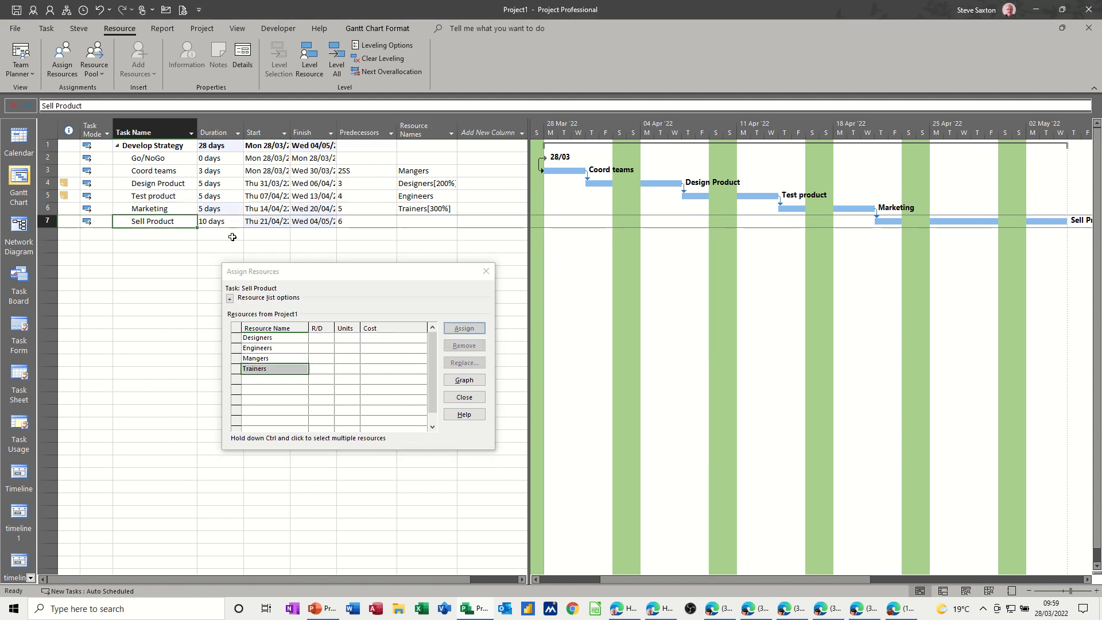
{"action": "left_click", "coordinate": [260, 359]}
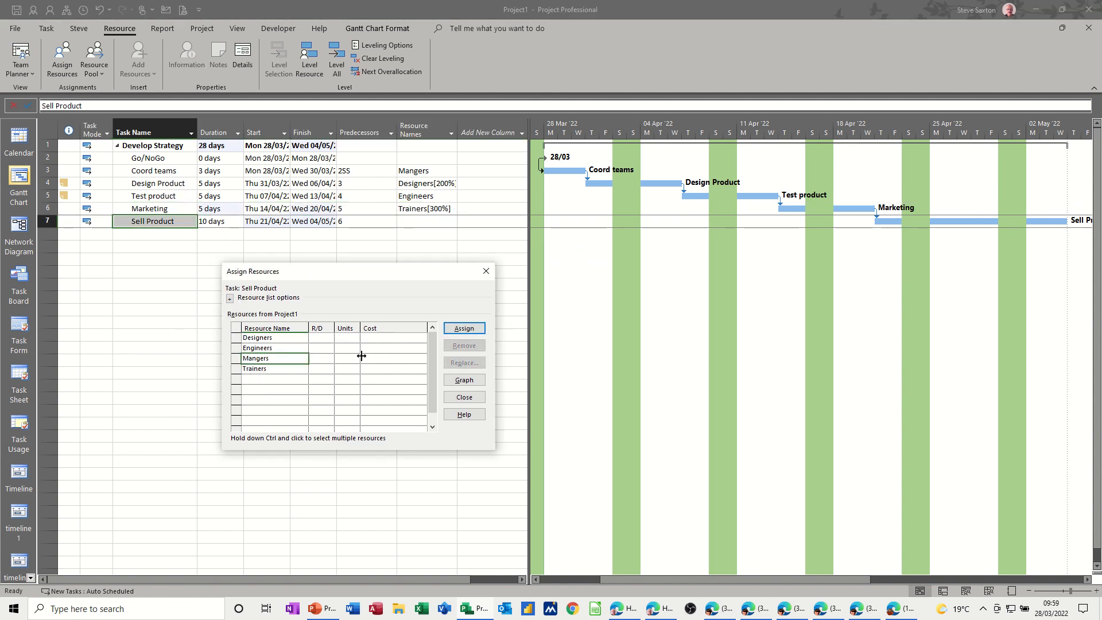
{"action": "left_click", "coordinate": [463, 329]}
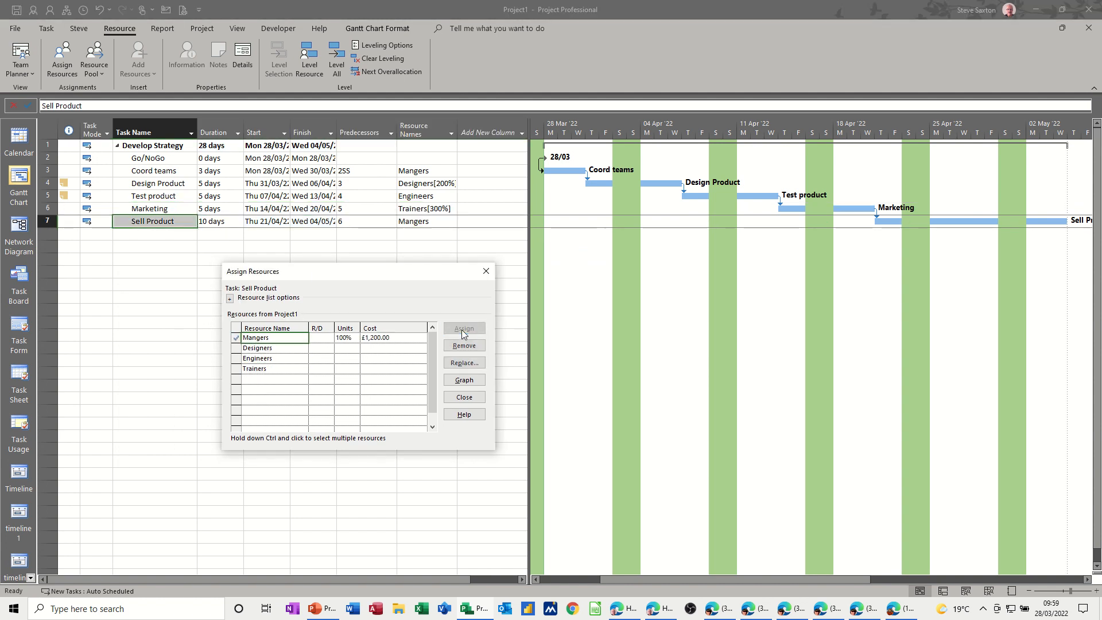
{"action": "left_click", "coordinate": [349, 340]}
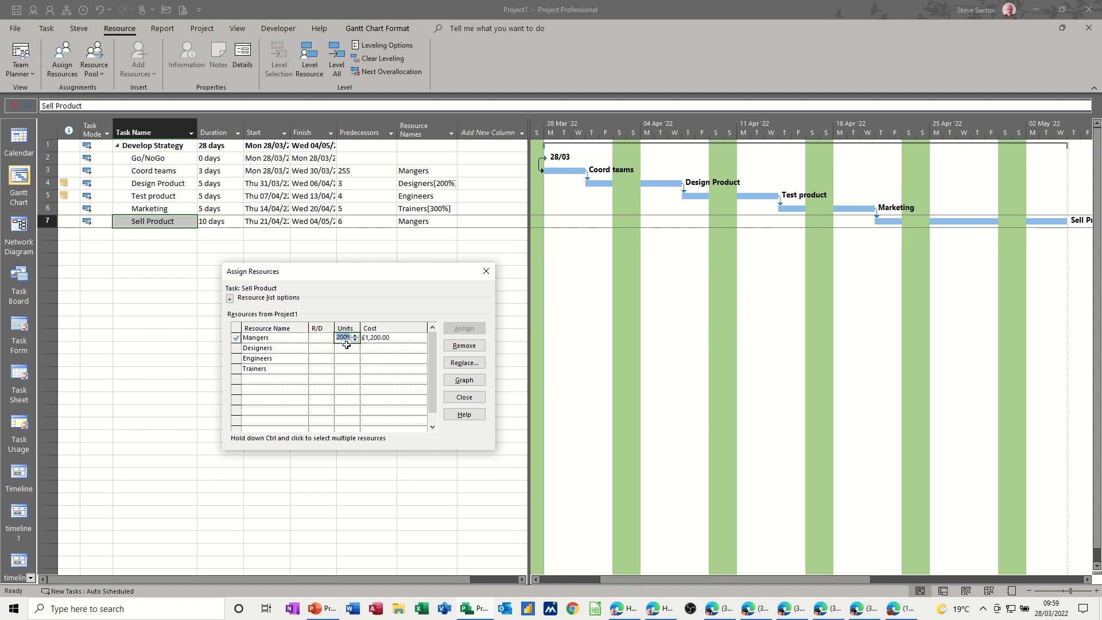
{"action": "left_click", "coordinate": [346, 350]}
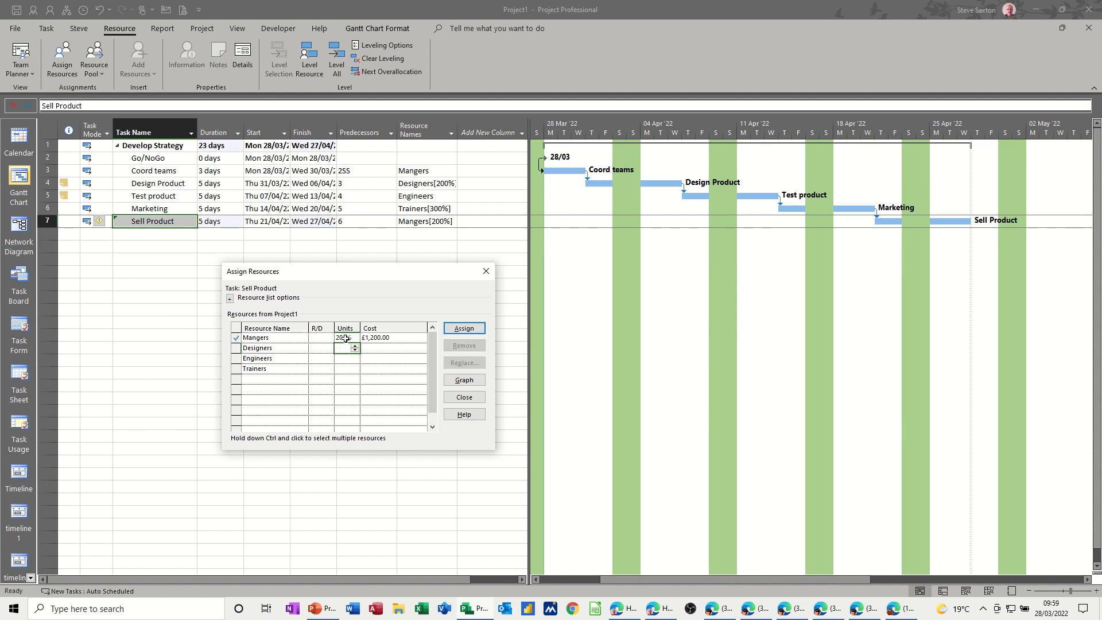
- Set the Mangers units on the Sell Product task to 100%
{"action": "left_click", "coordinate": [345, 339]}
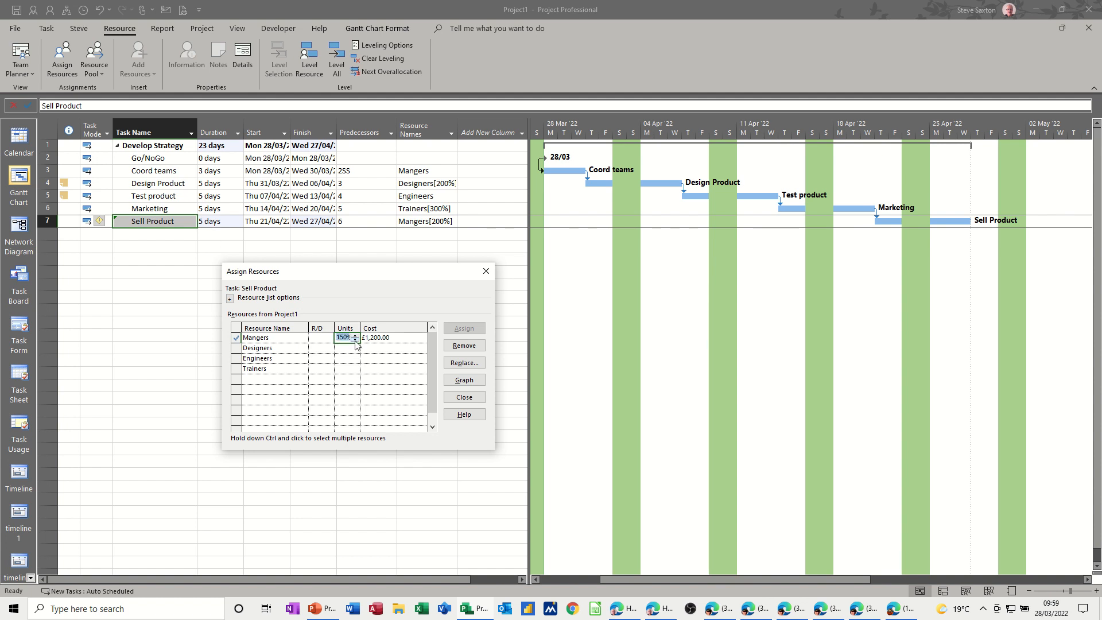
{"action": "left_click", "coordinate": [355, 340]}
{"action": "left_click", "coordinate": [341, 349]}
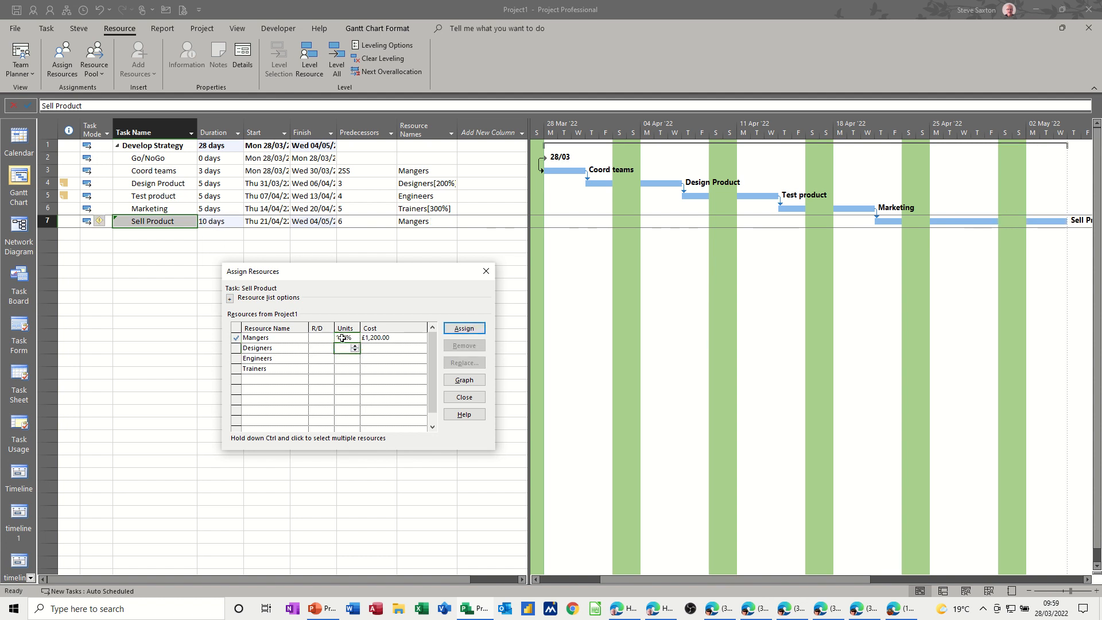
- Set the Mangers units on Sell Product to 200% and the task's duration to 10 days, and finish assigning resources
{"action": "left_click", "coordinate": [343, 339]}
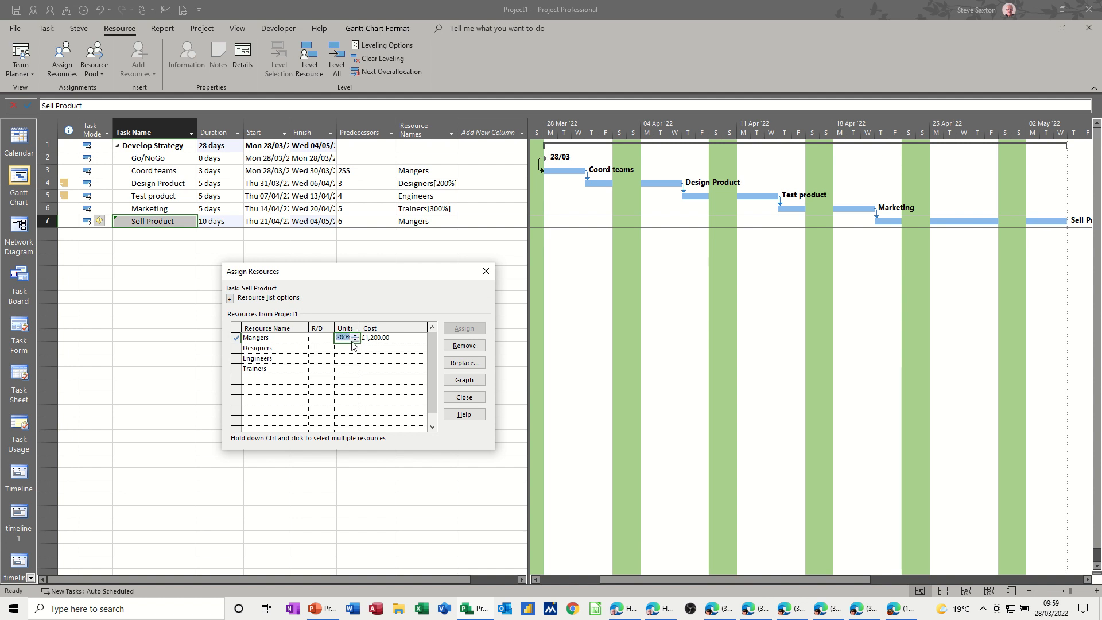
{"action": "left_click", "coordinate": [346, 348]}
{"action": "left_click", "coordinate": [218, 222]}
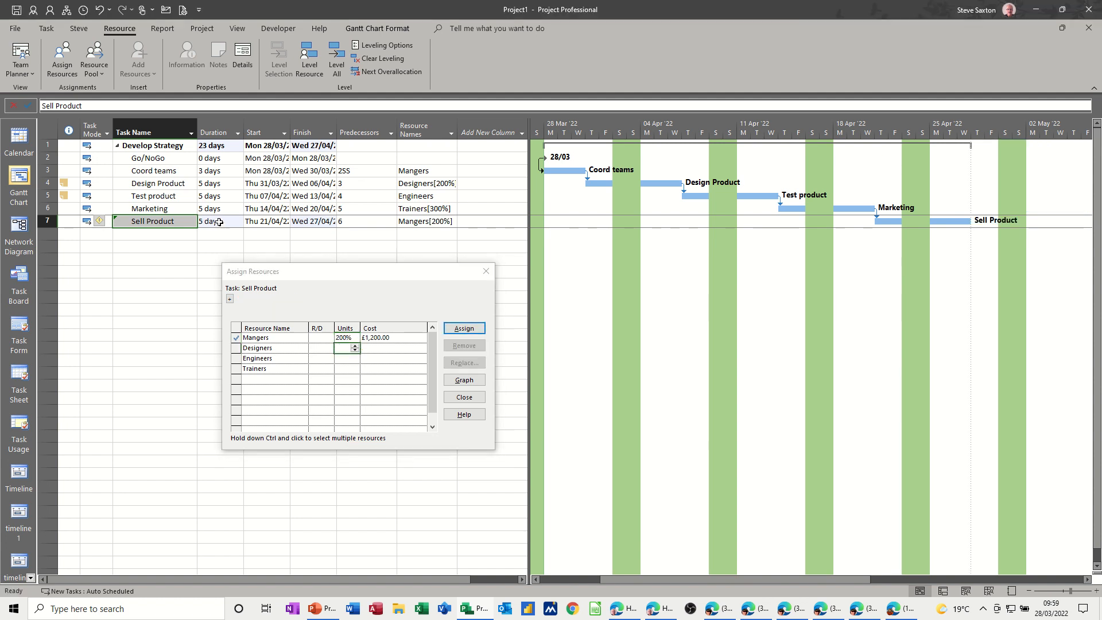
{"action": "type", "text": "10"}
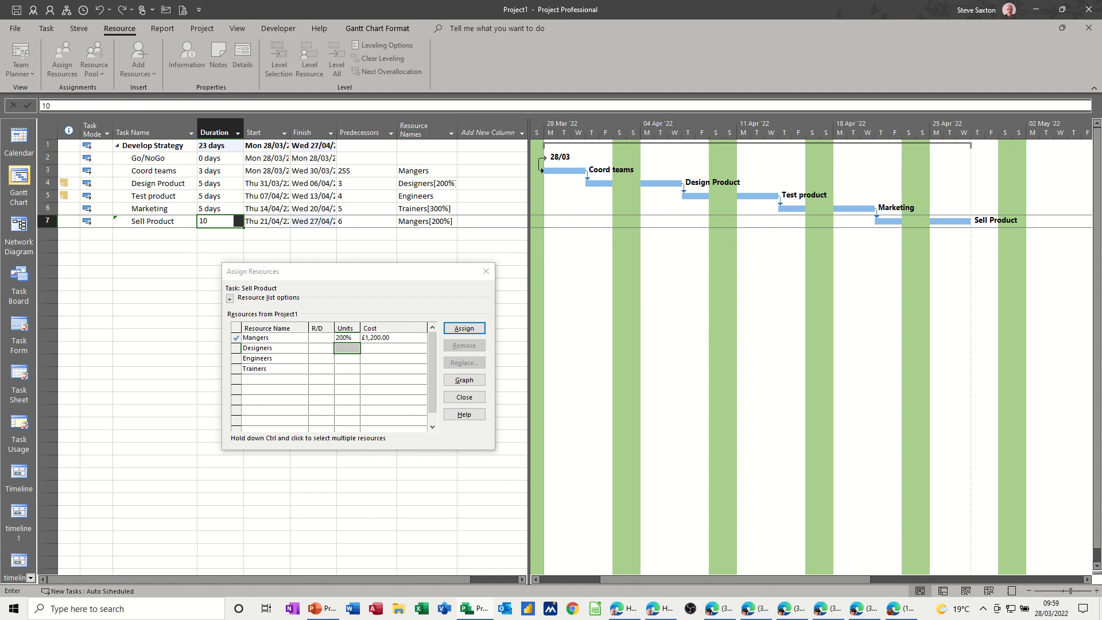
{"action": "key", "text": "Return"}
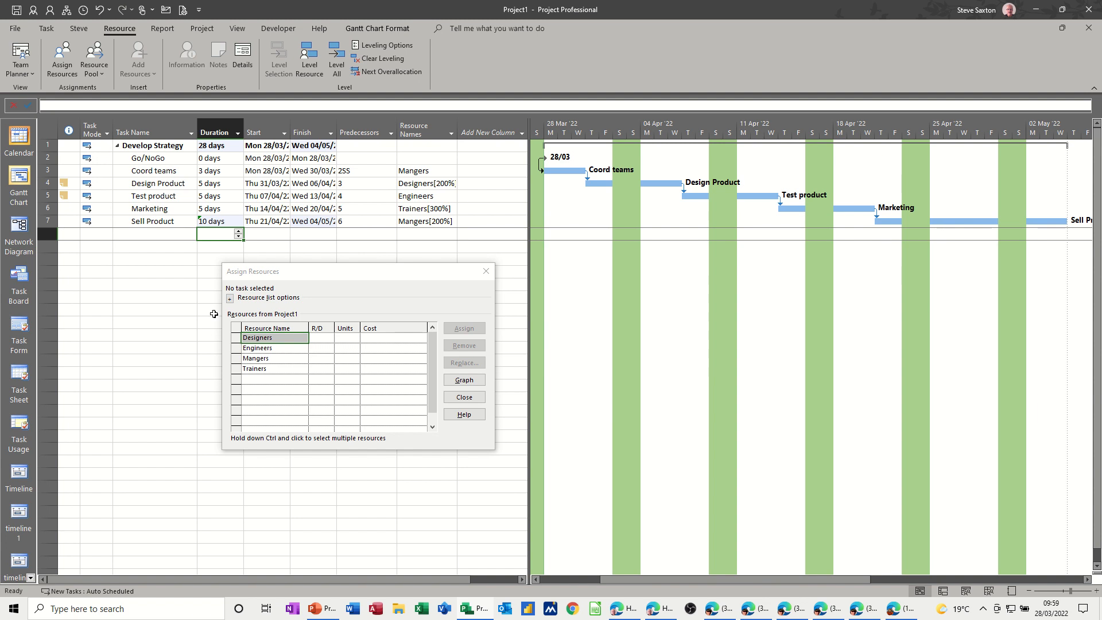
{"action": "left_click", "coordinate": [485, 271]}
{"action": "left_click", "coordinate": [172, 259]}
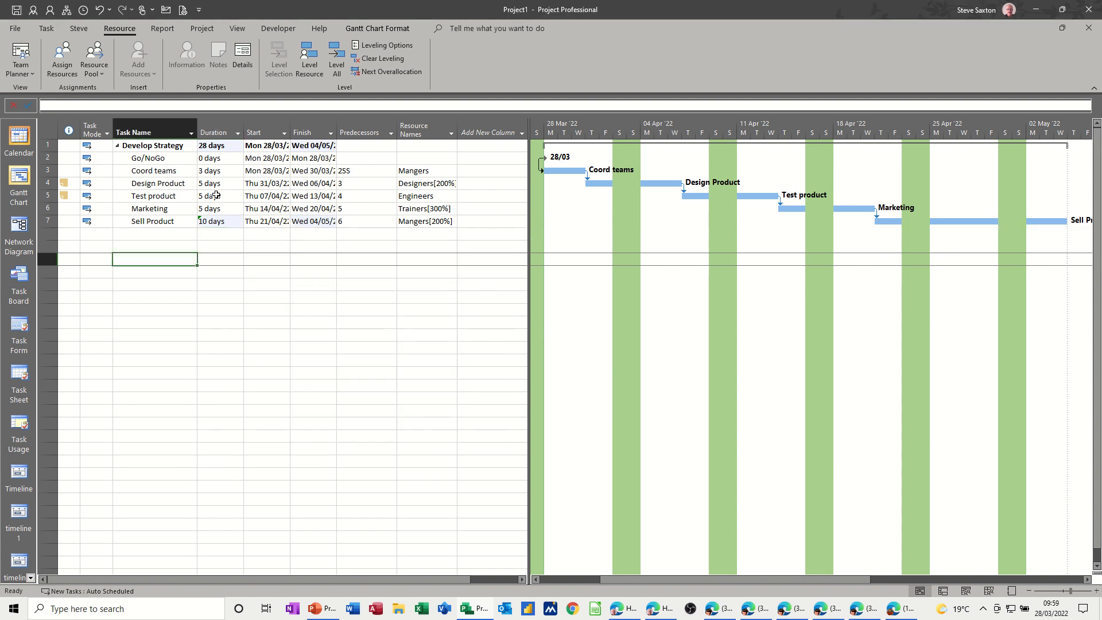
- Create a new project from the Software Development Plan template and close it without saving
{"action": "left_click", "coordinate": [19, 33]}
{"action": "left_click", "coordinate": [32, 81]}
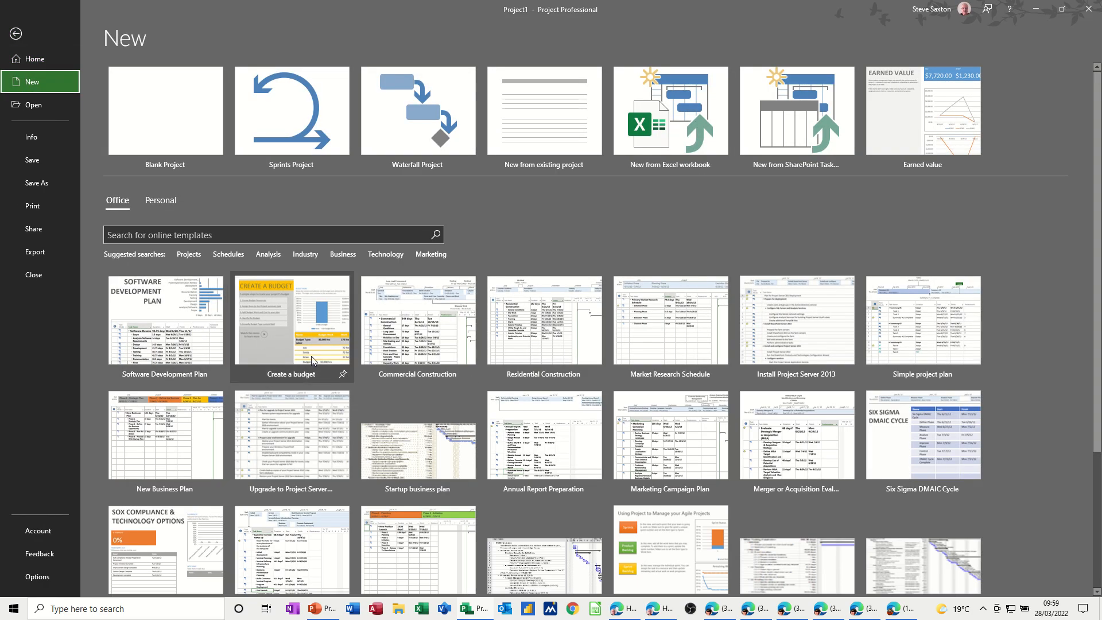
{"action": "left_click", "coordinate": [173, 330]}
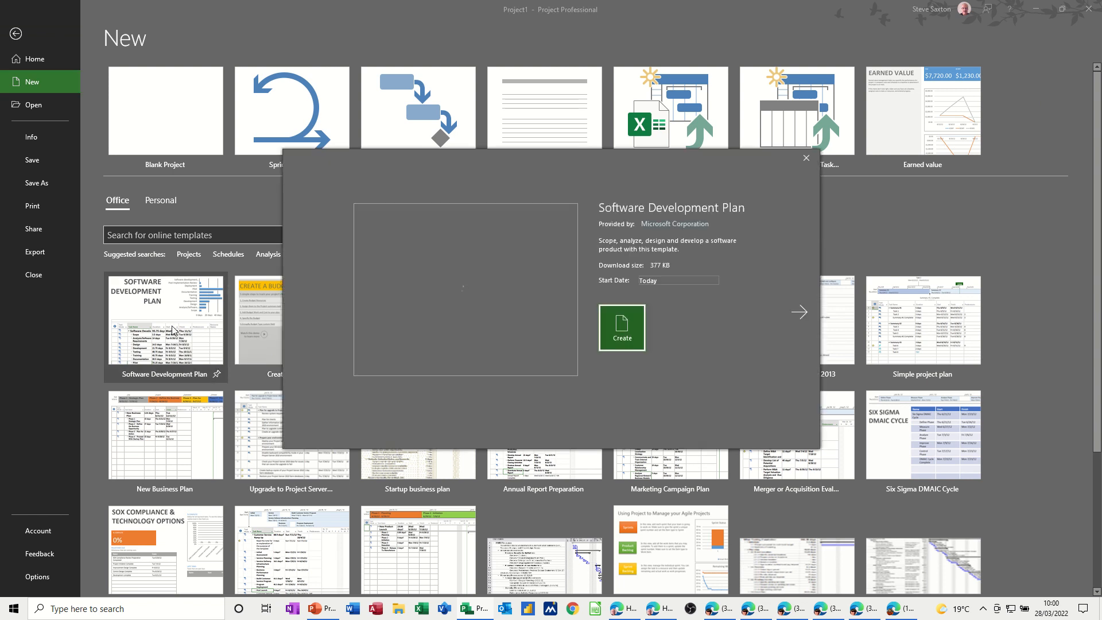
{"action": "left_click", "coordinate": [618, 329]}
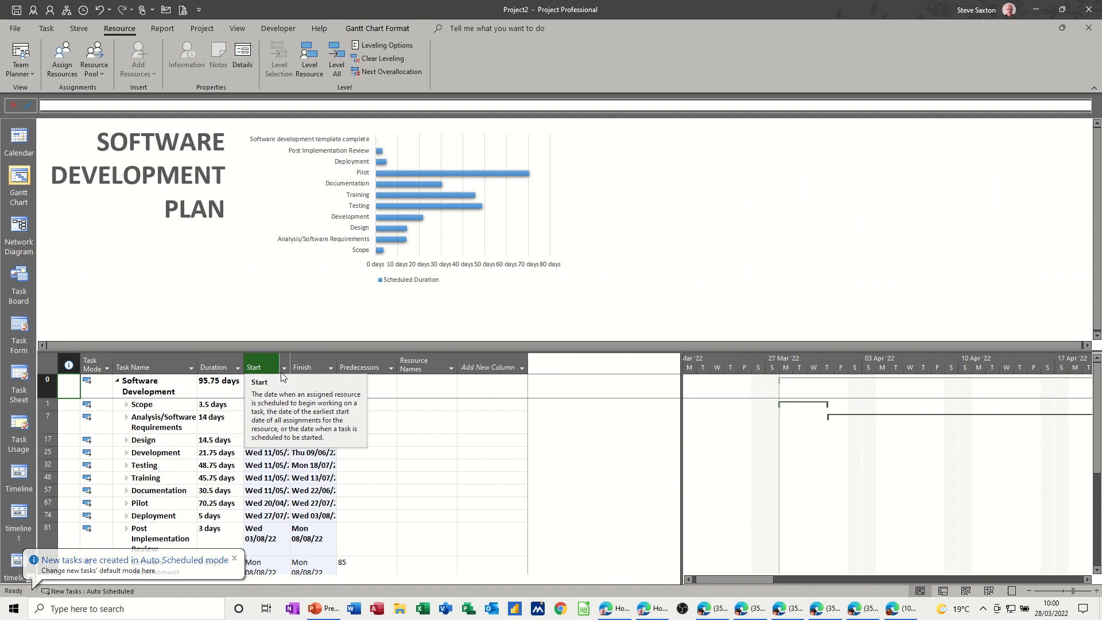
{"action": "key", "text": "alt+F4"}
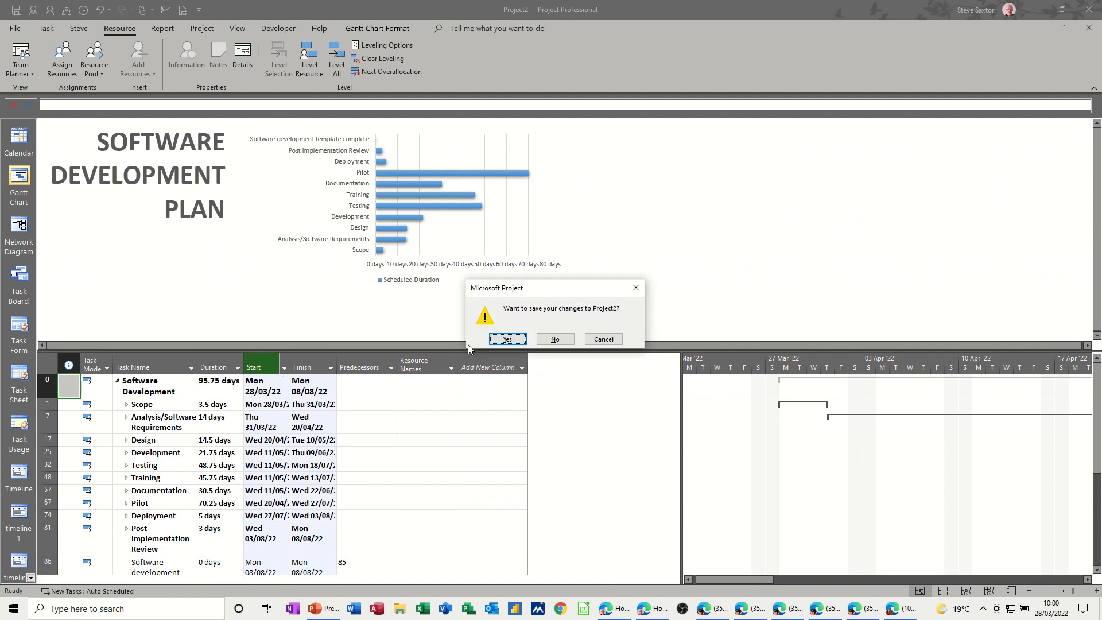
{"action": "left_click", "coordinate": [555, 340]}
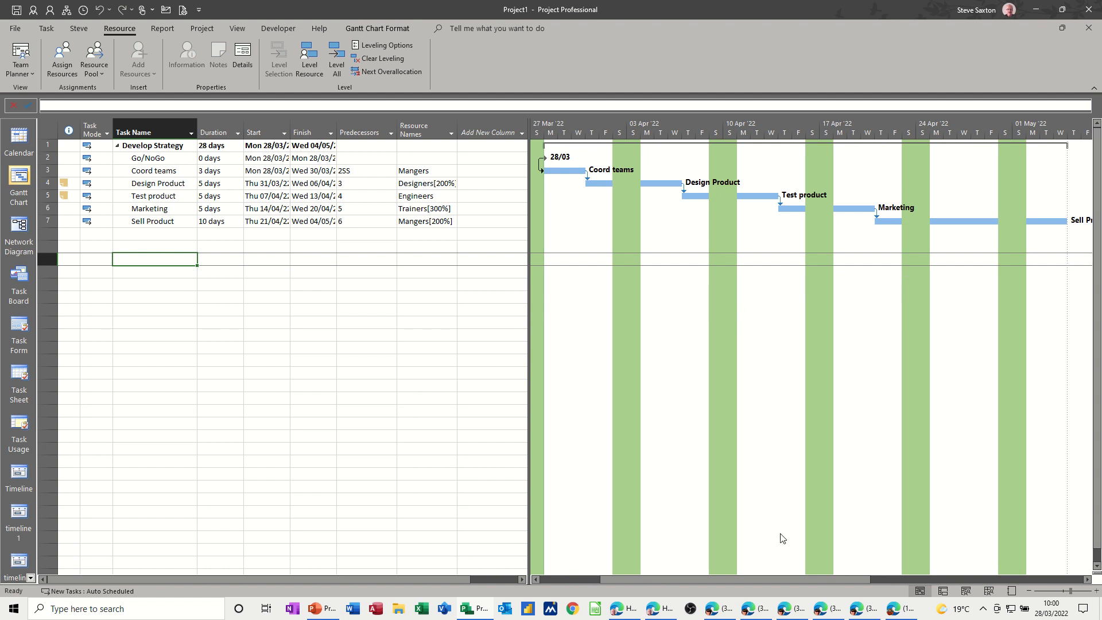
- Review the resource sheet's rates and maximum units, and return to the Gantt chart
{"action": "left_click", "coordinate": [989, 592]}
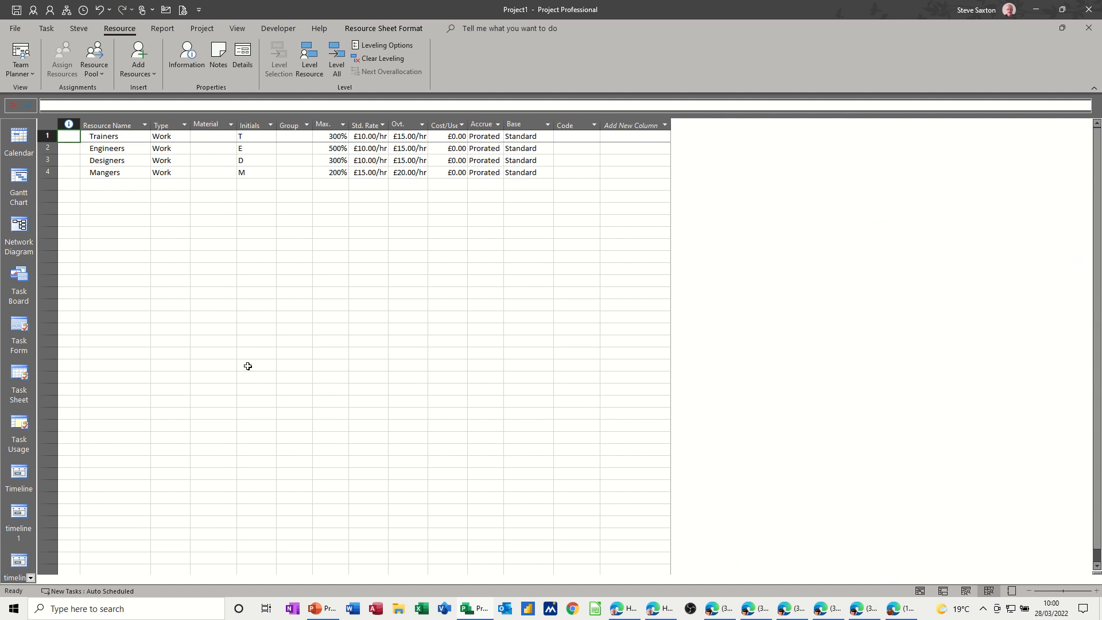
{"action": "left_click", "coordinate": [17, 180]}
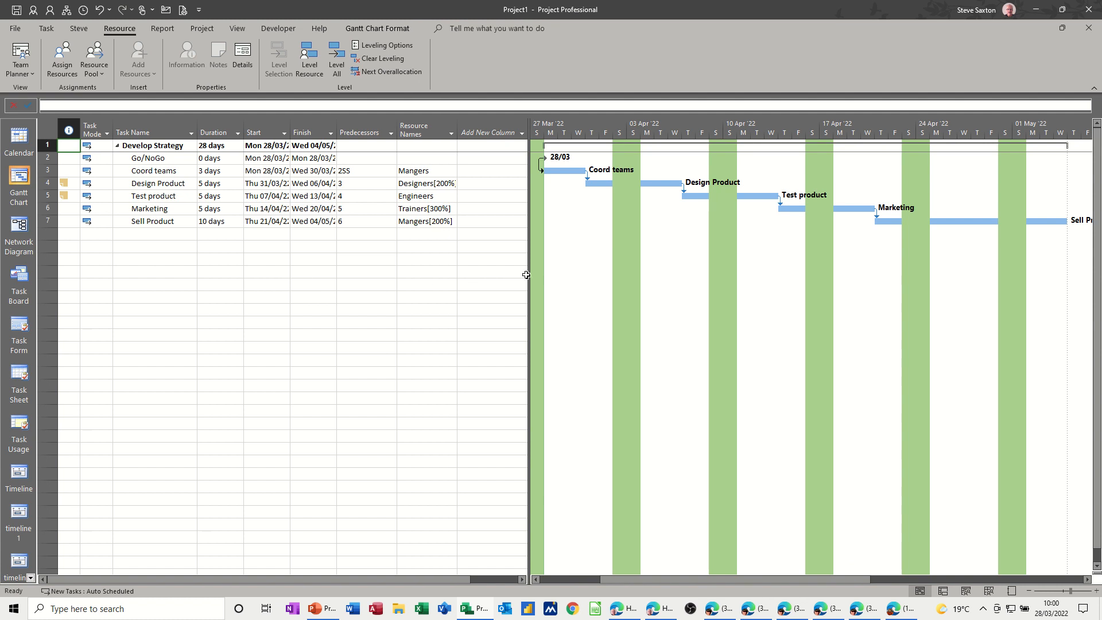
- Widen the task table area and rename the Text1 custom task field as Manager Responsible
{"action": "left_click_drag", "start_coordinate": [529, 275], "coordinate": [605, 276]}
{"action": "left_click", "coordinate": [481, 126]}
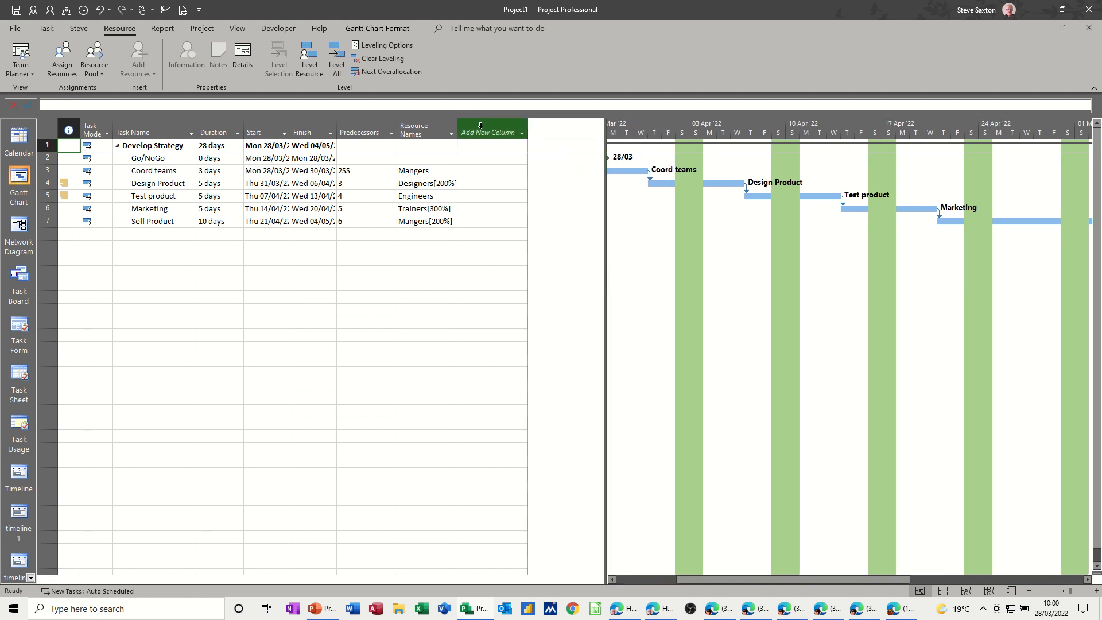
{"action": "right_click", "coordinate": [481, 126]}
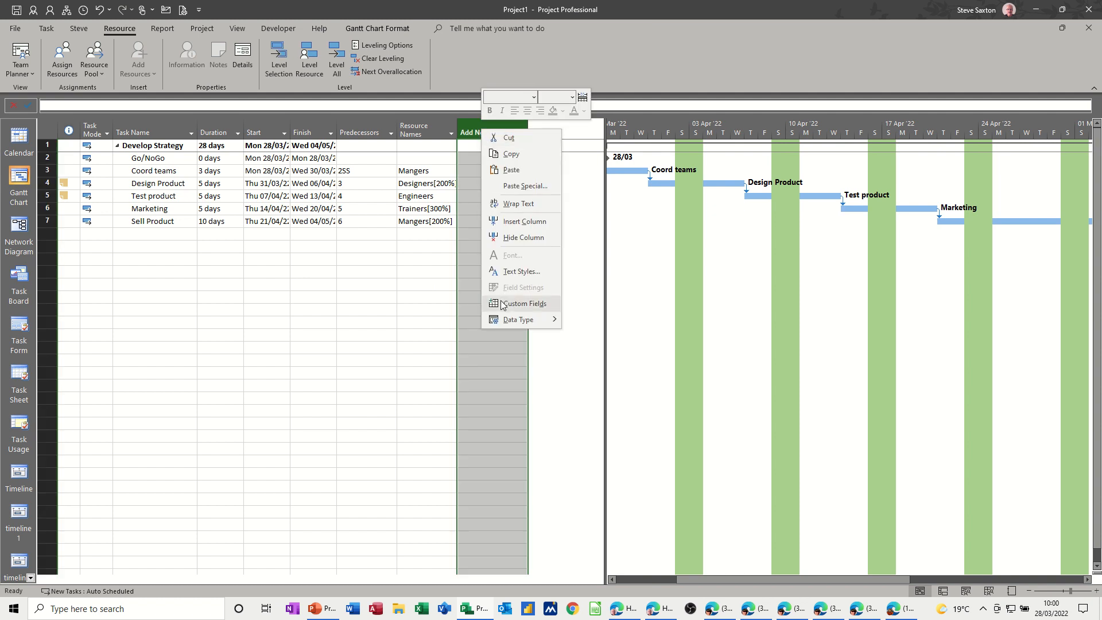
{"action": "left_click", "coordinate": [501, 301]}
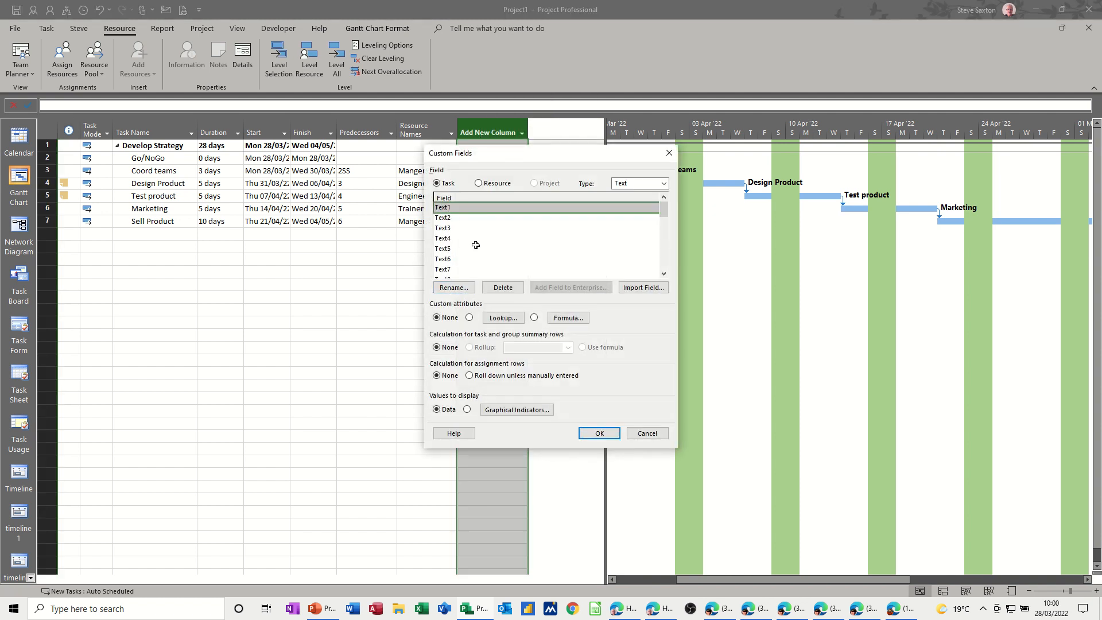
{"action": "left_click", "coordinate": [455, 288]}
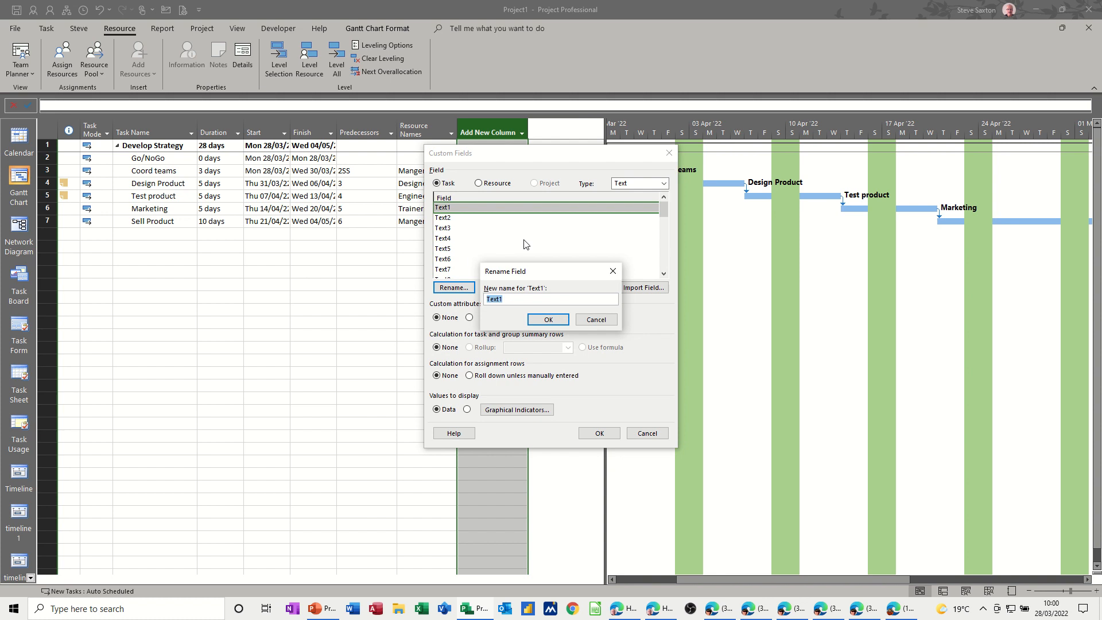
{"action": "type", "text": "Manager Responsible"}
{"action": "left_click", "coordinate": [548, 320]}
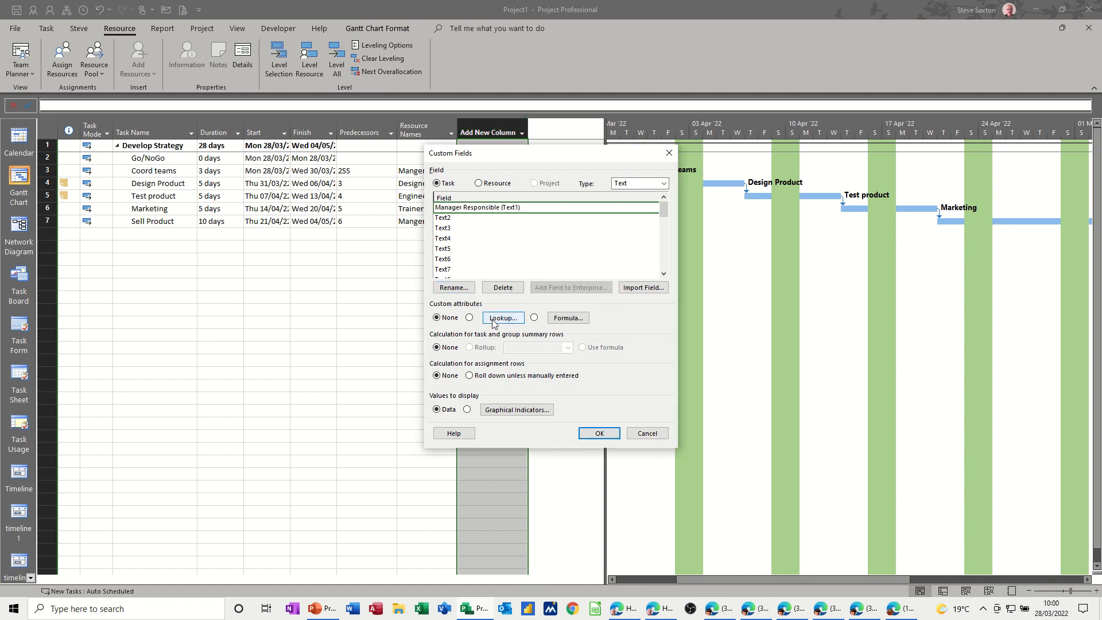
- Enter the three managers' names as values in the lookup table of the Manager Responsible field
{"action": "left_click", "coordinate": [497, 319]}
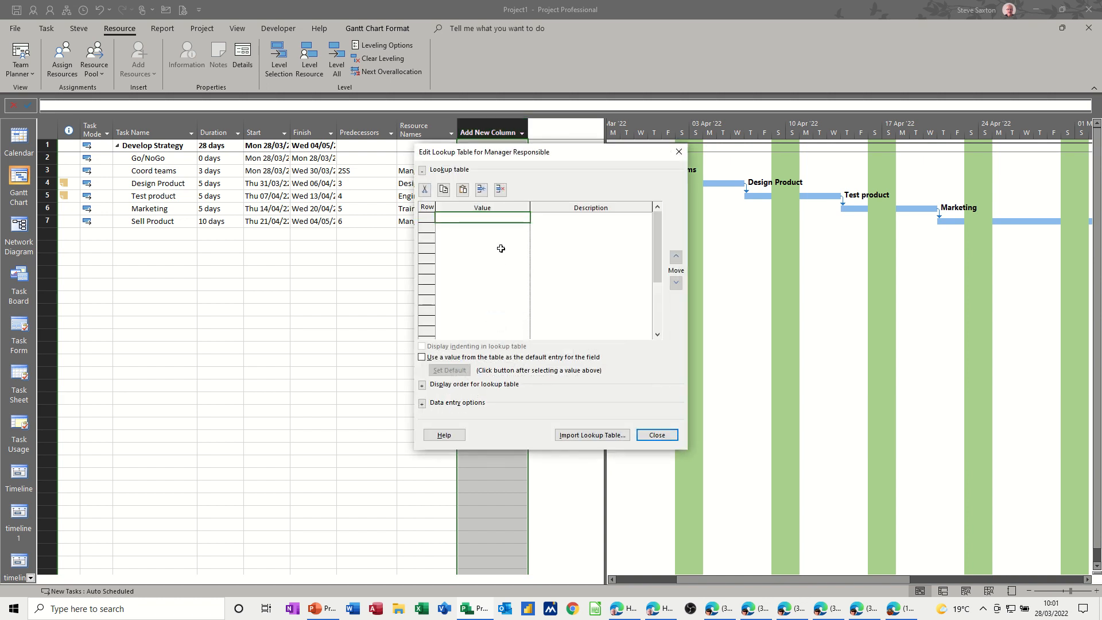
{"action": "type", "text": "Mrs"}
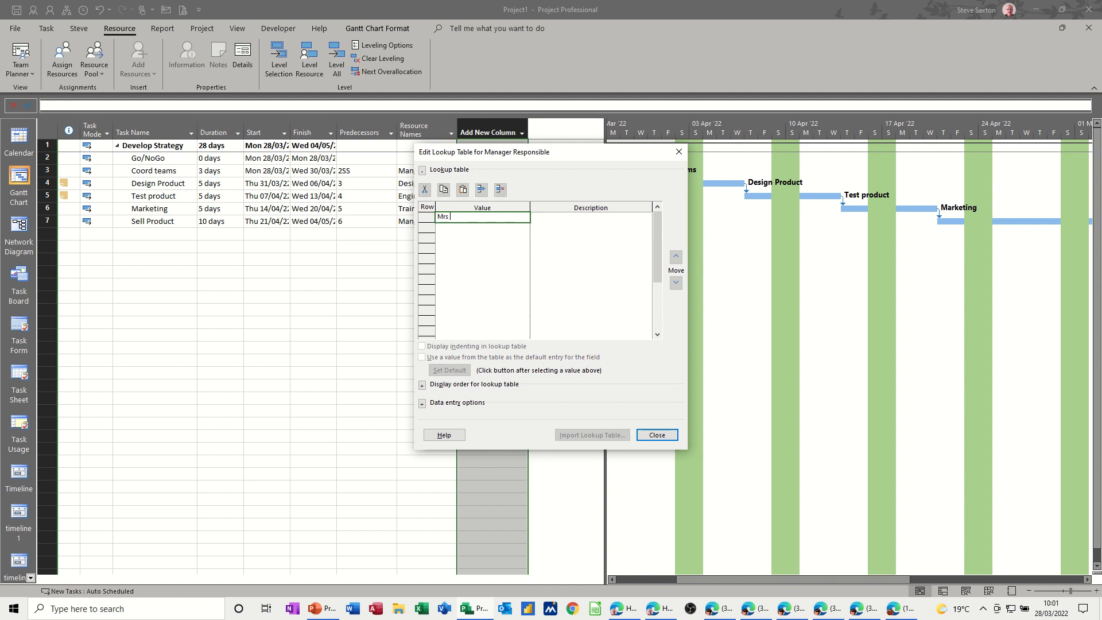
{"action": "type", "text": " White"}
{"action": "key", "text": "Return"}
{"action": "type", "text": "Mr Black"}
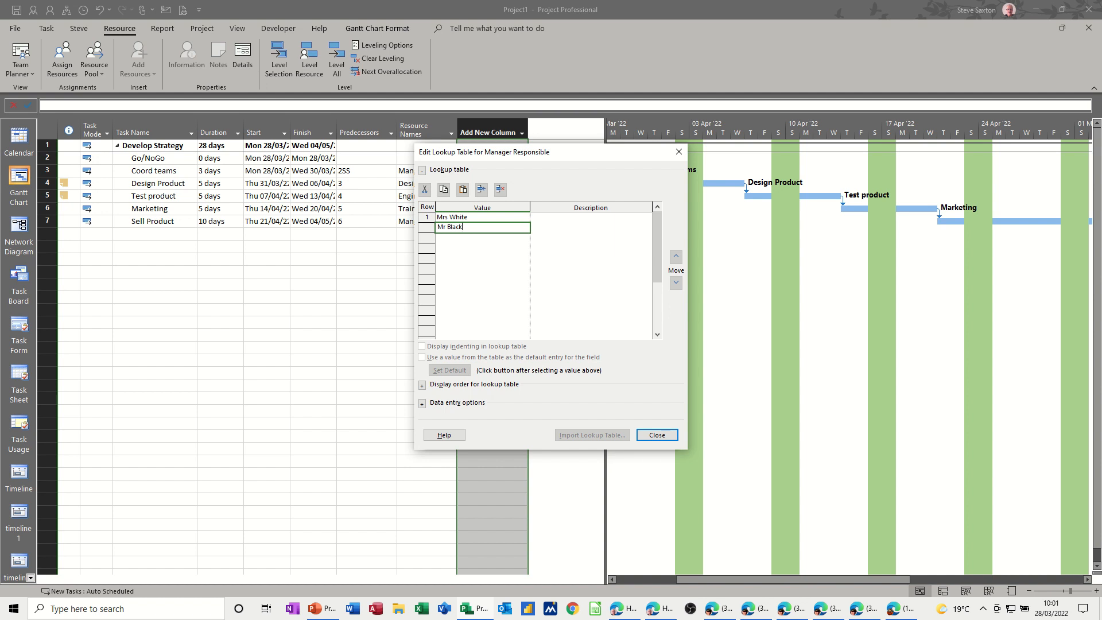
{"action": "key", "text": "Return"}
{"action": "type", "text": "Mrs Green"}
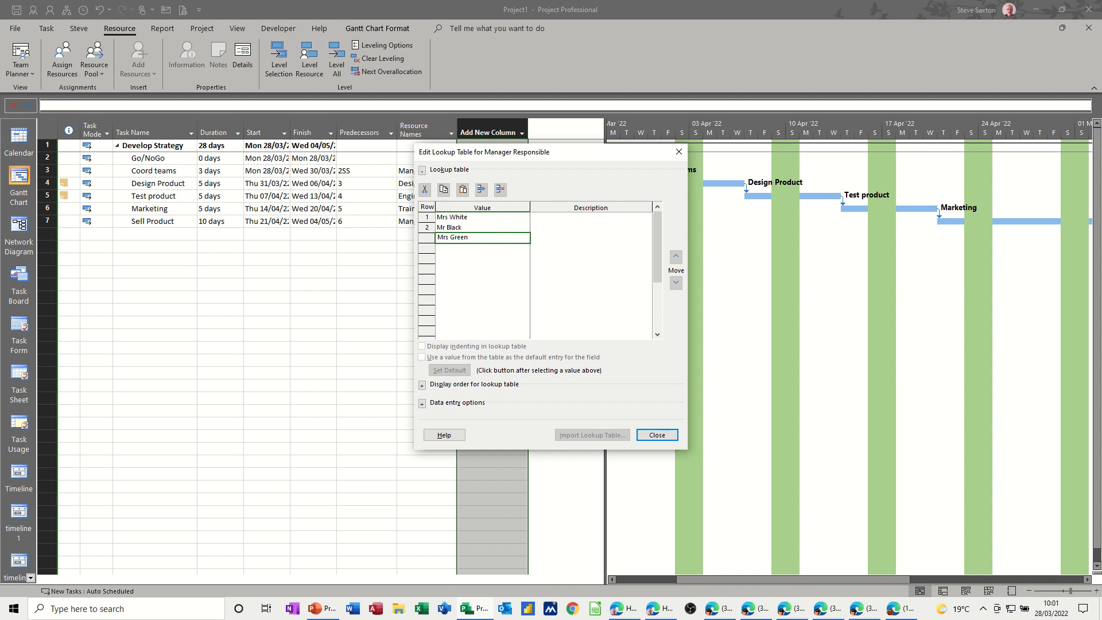
{"action": "key", "text": "Return"}
- Add the phone extensions of the first two managers as descriptions in the lookup table
{"action": "left_click", "coordinate": [559, 217]}
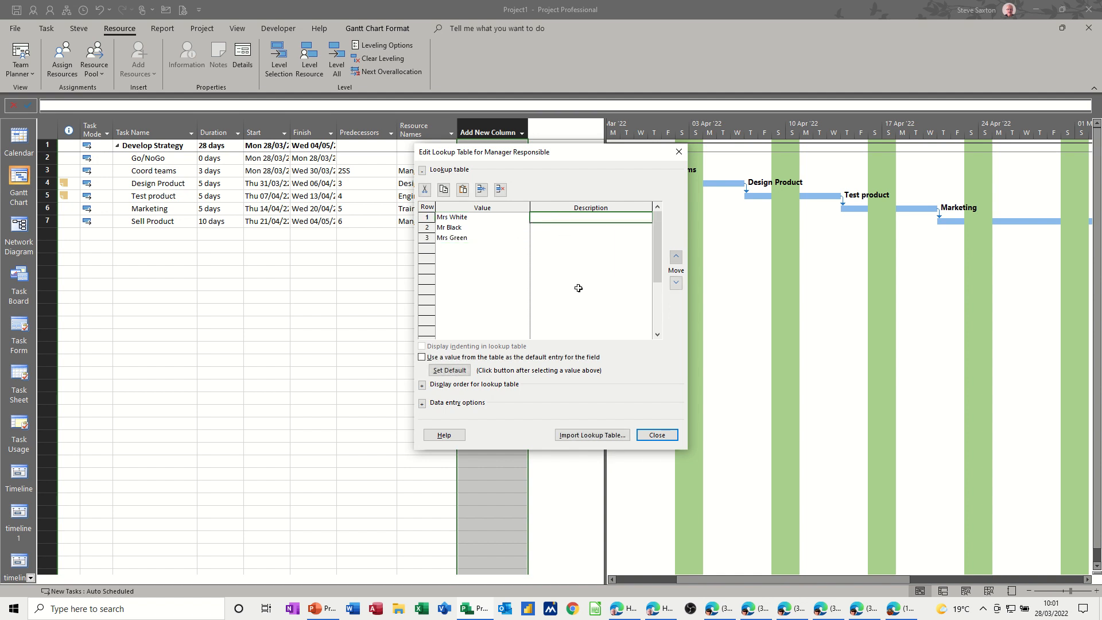
{"action": "type", "text": "Ex"}
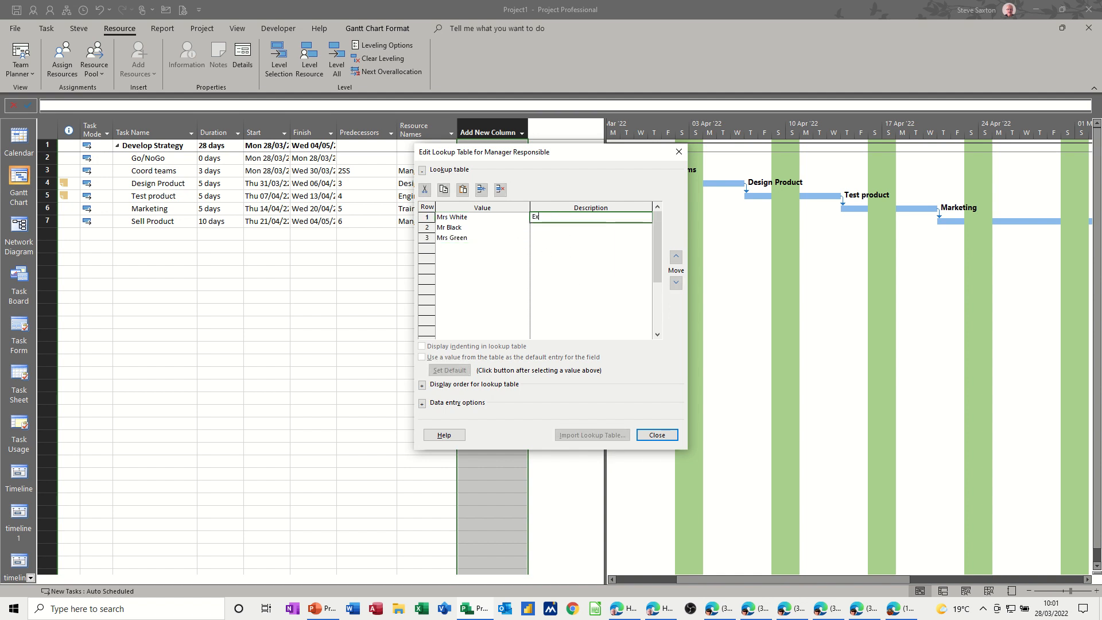
{"action": "type", "text": "t 232"}
{"action": "key", "text": "Return"}
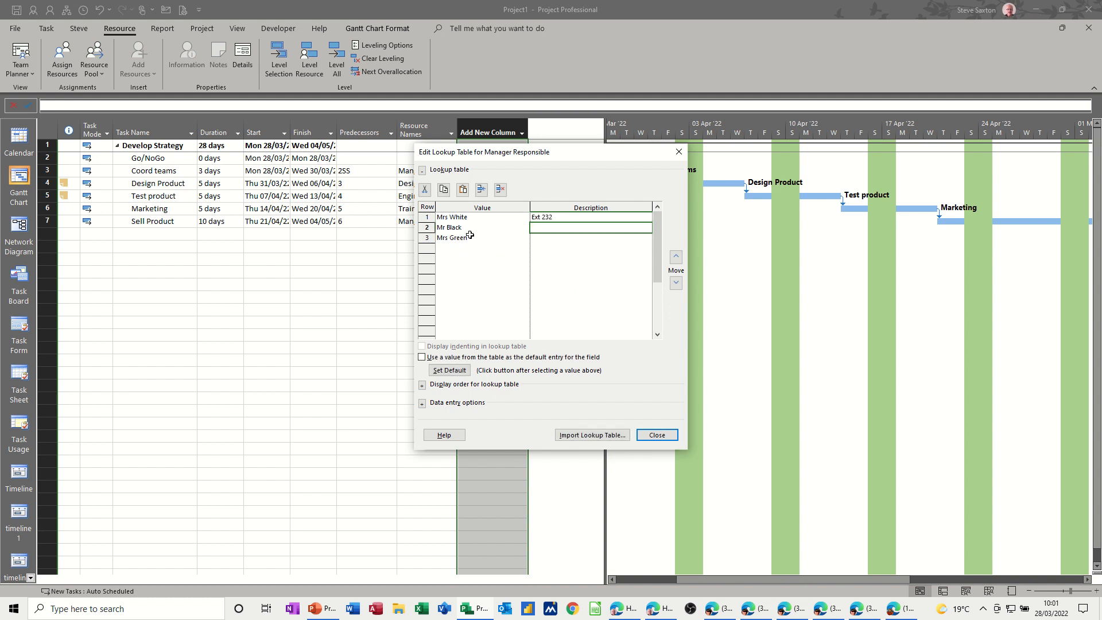
{"action": "type", "text": "Ext 123"}
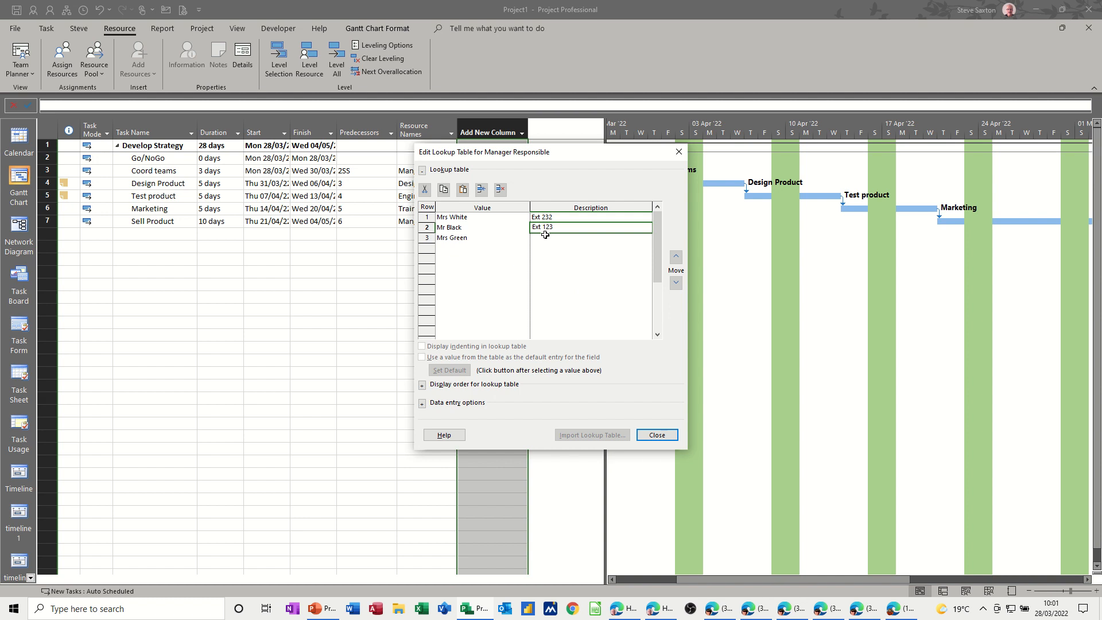
- Append the third manager's phone extension to their lookup value and accept the custom field setup
{"action": "left_click", "coordinate": [489, 240]}
{"action": "left_click", "coordinate": [489, 240]}
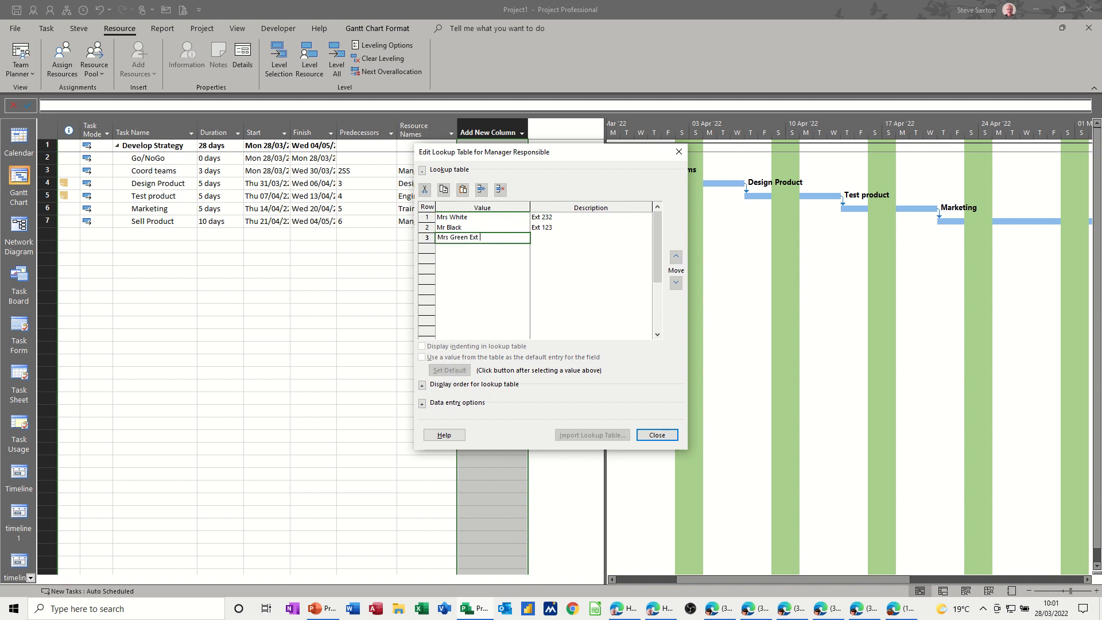
{"action": "left_click", "coordinate": [611, 239]}
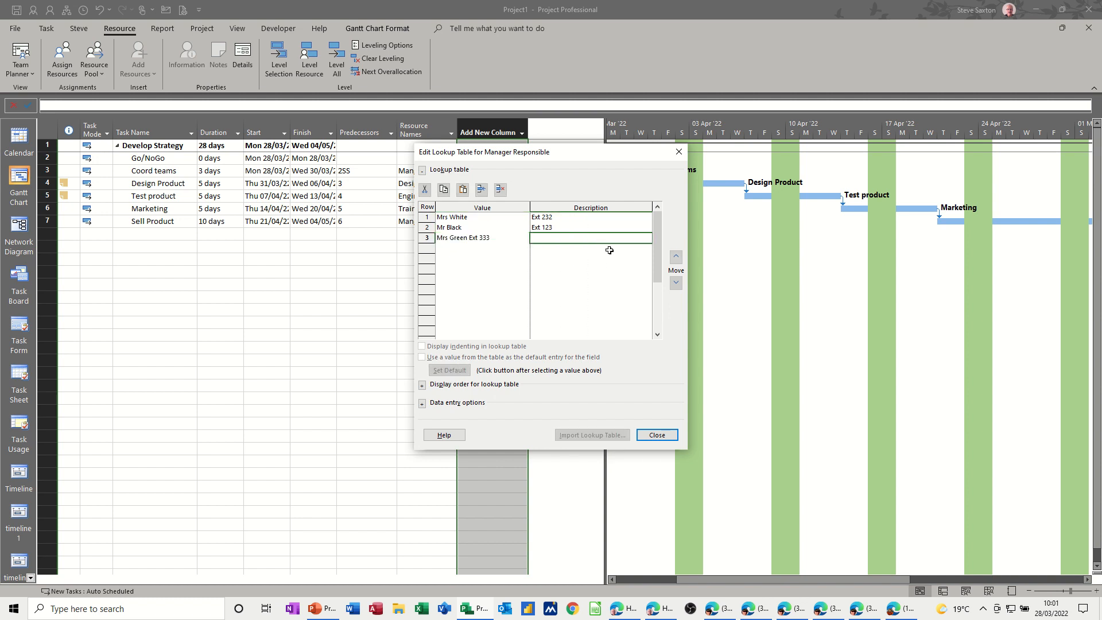
{"action": "left_click", "coordinate": [655, 435]}
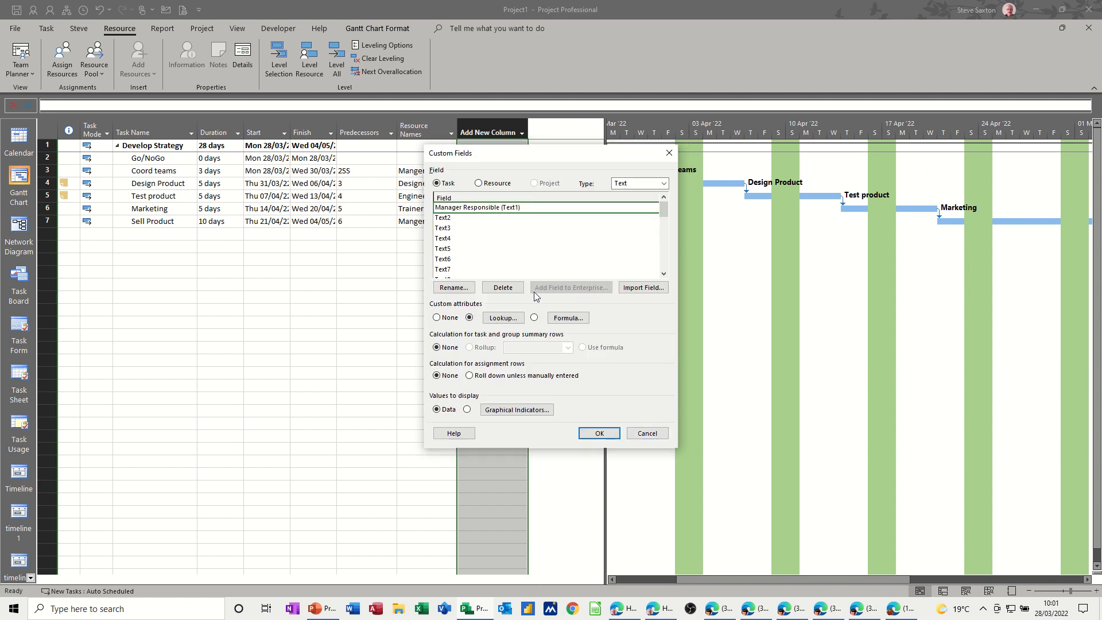
{"action": "left_click", "coordinate": [598, 434]}
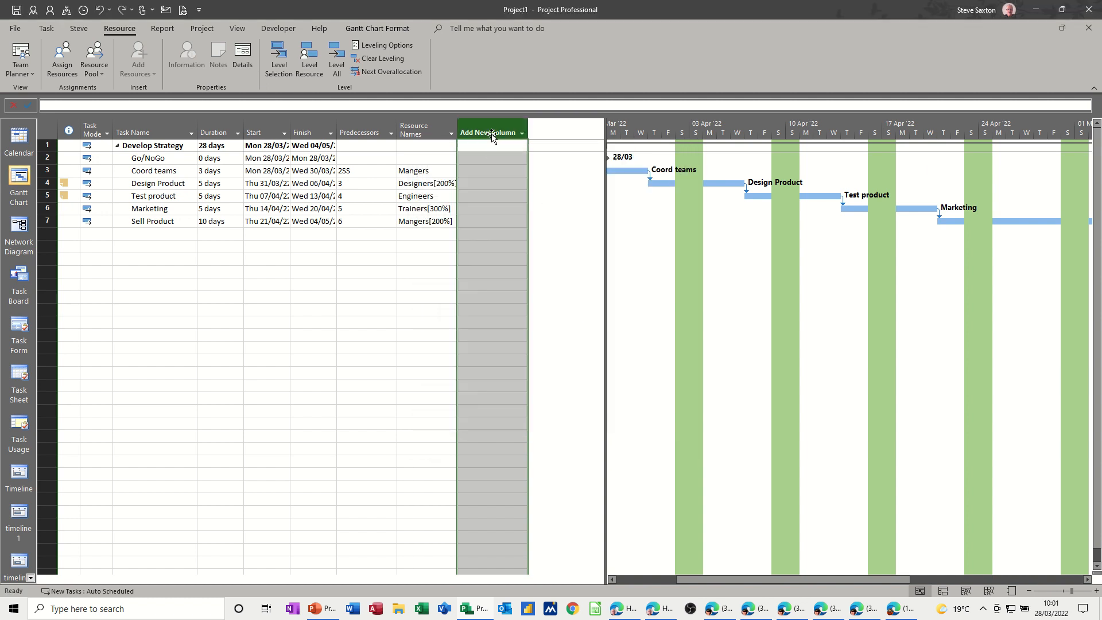
- Insert the Text1 (Manager Responsible) column after Resource Names in the task table
{"action": "right_click", "coordinate": [485, 128]}
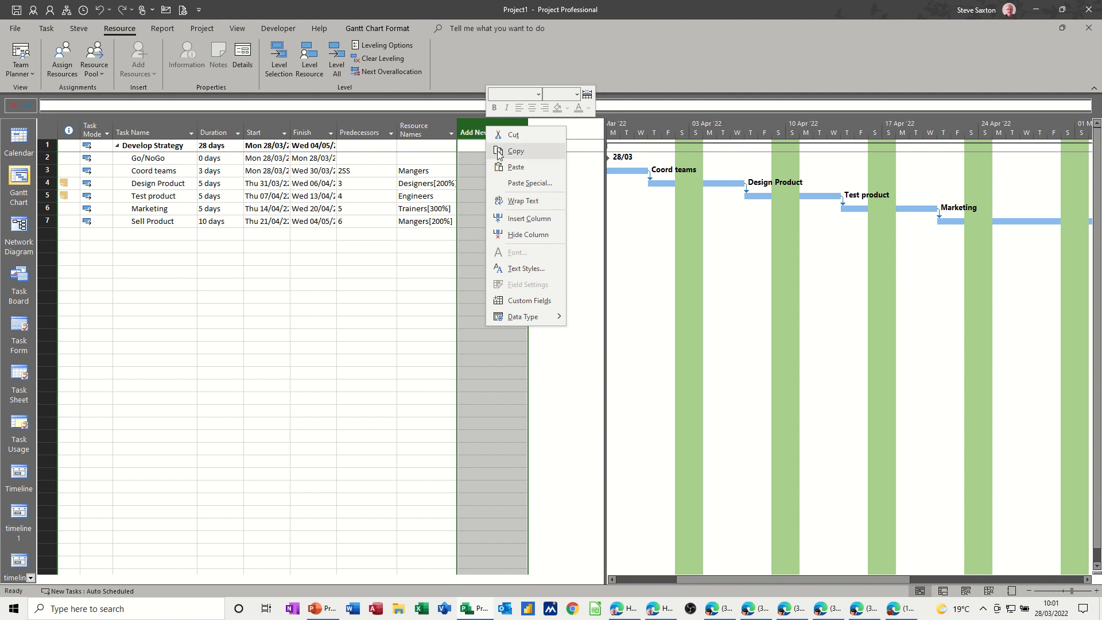
{"action": "left_click", "coordinate": [516, 219]}
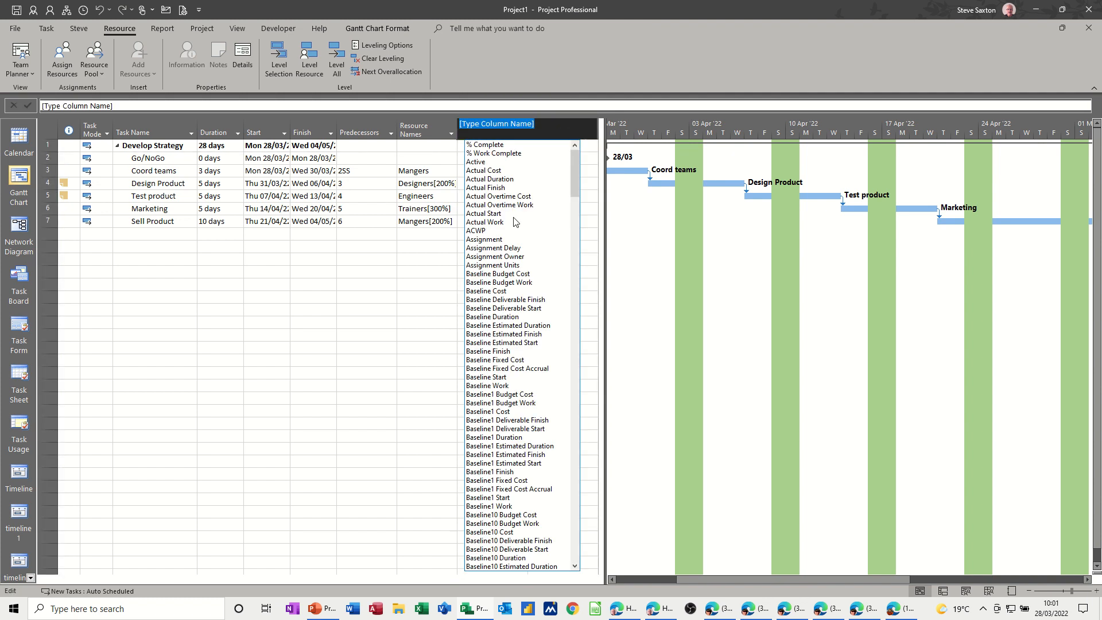
{"action": "type", "text": "task Calendar"}
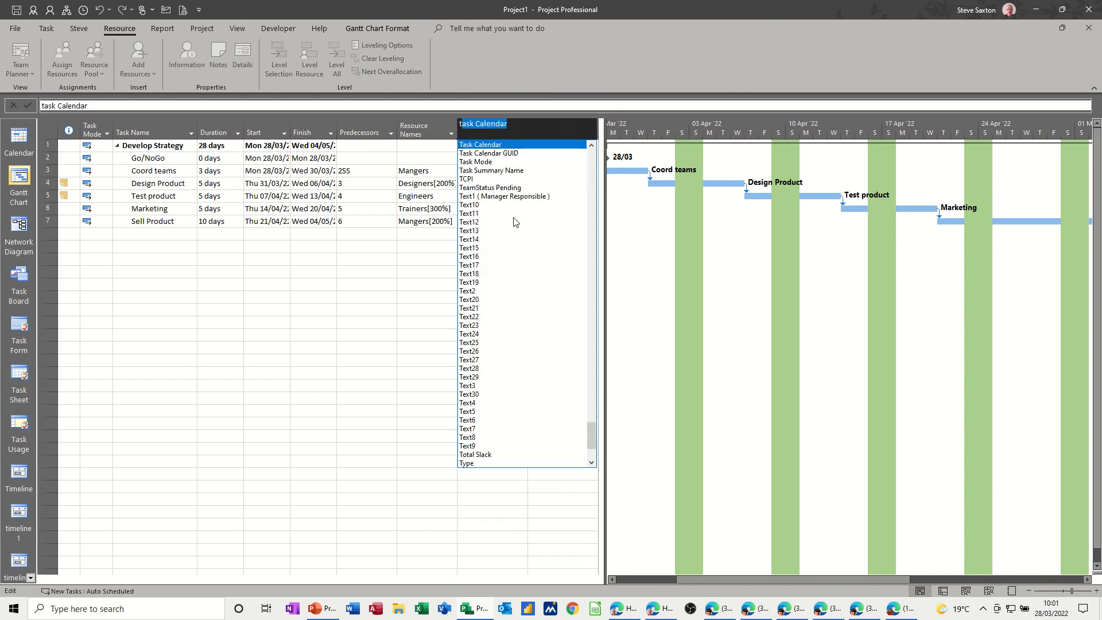
{"action": "left_click", "coordinate": [490, 196]}
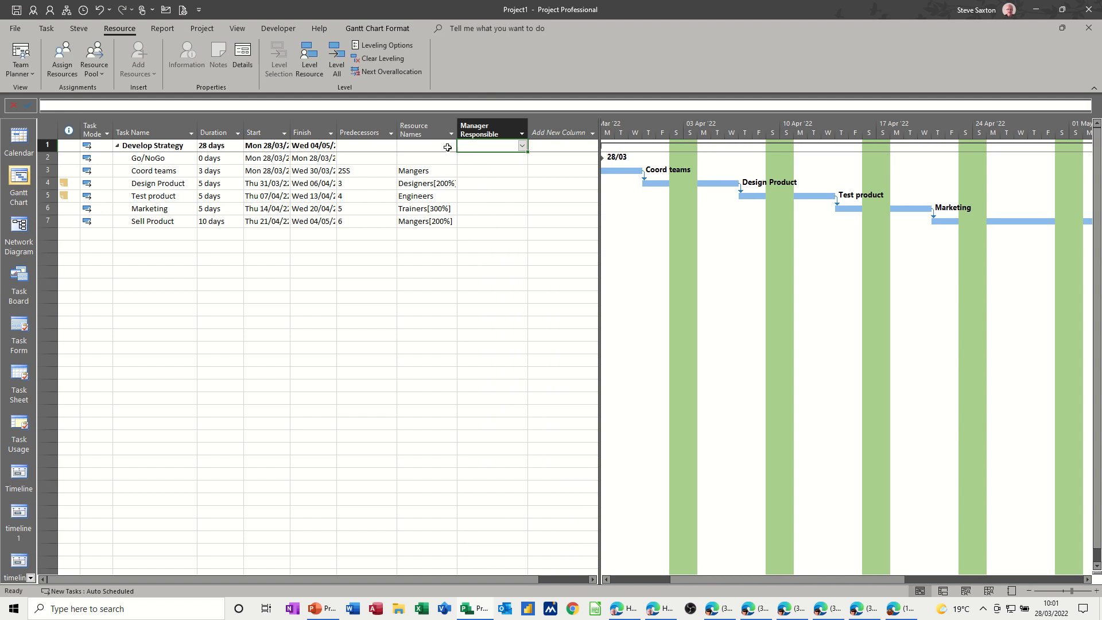
- Set Manager Responsible to the third listed manager for Develop Strategy and the second listed manager for Coord teams
{"action": "left_click", "coordinate": [522, 148]}
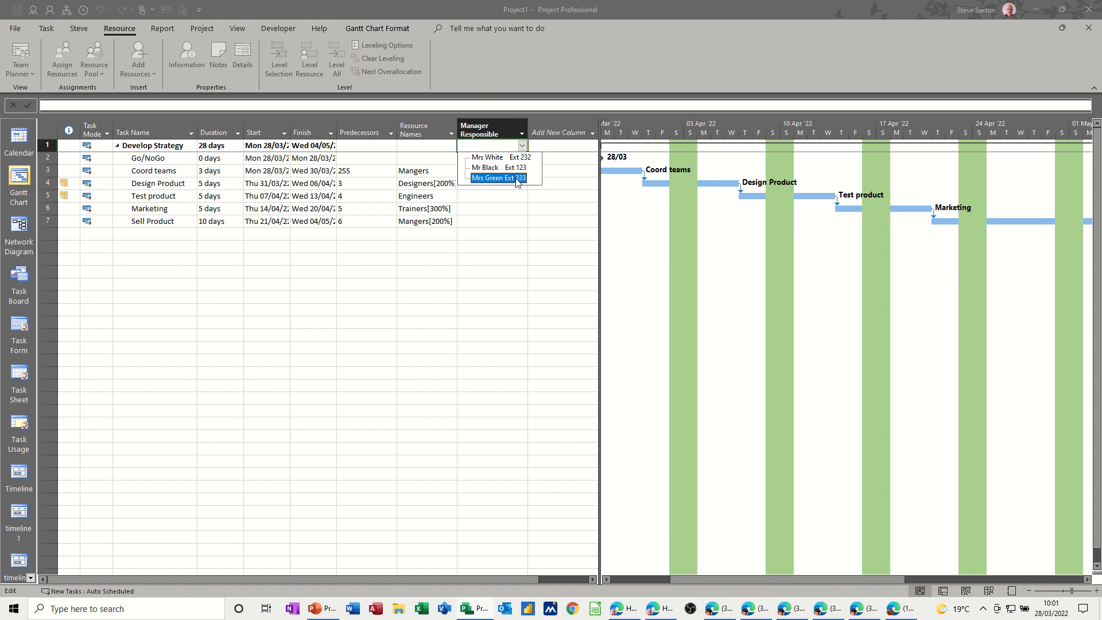
{"action": "left_click", "coordinate": [485, 178]}
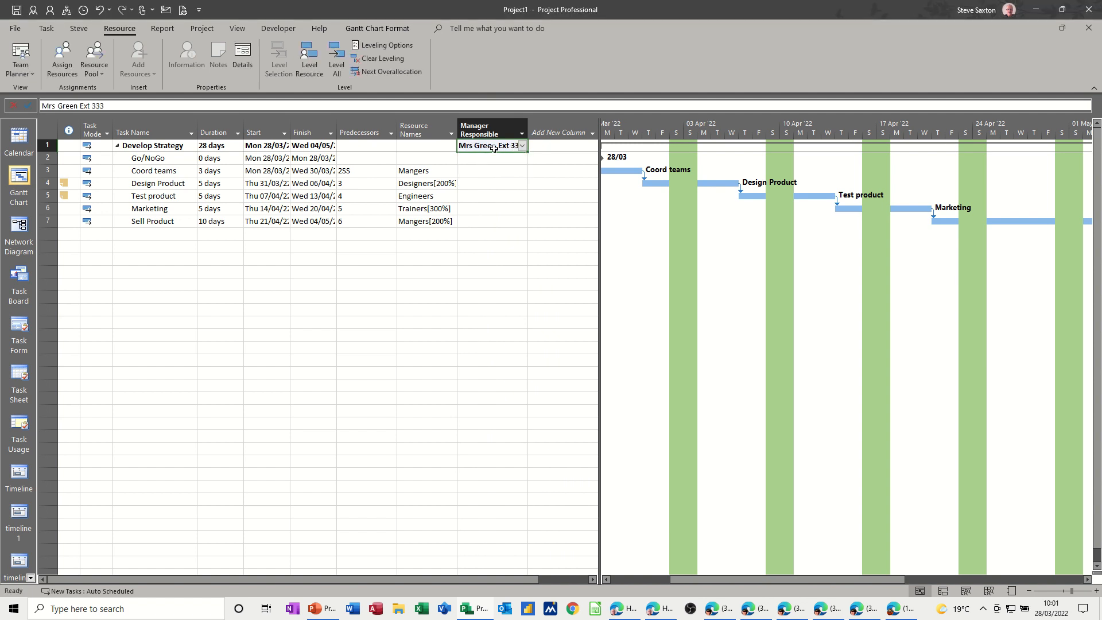
{"action": "left_click", "coordinate": [488, 173]}
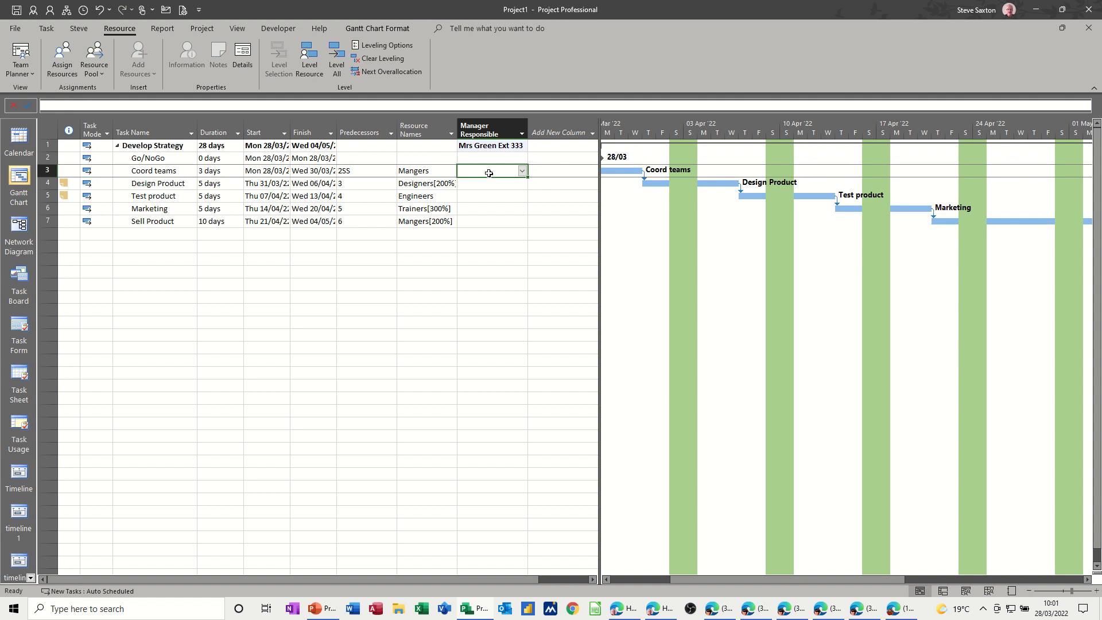
{"action": "left_click", "coordinate": [522, 171]}
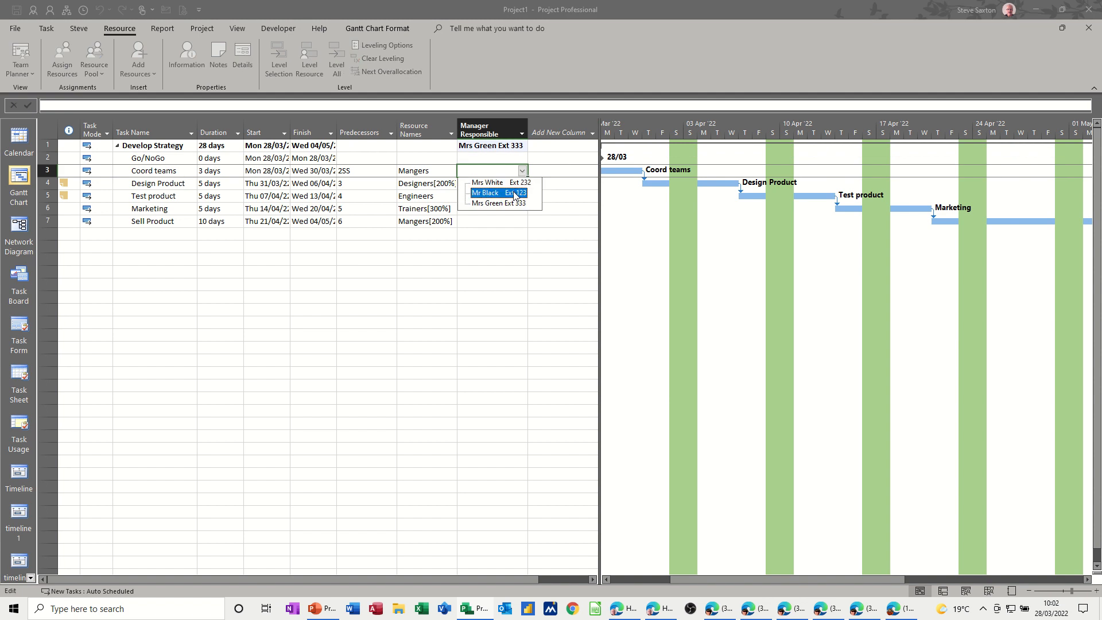
{"action": "left_click", "coordinate": [515, 195]}
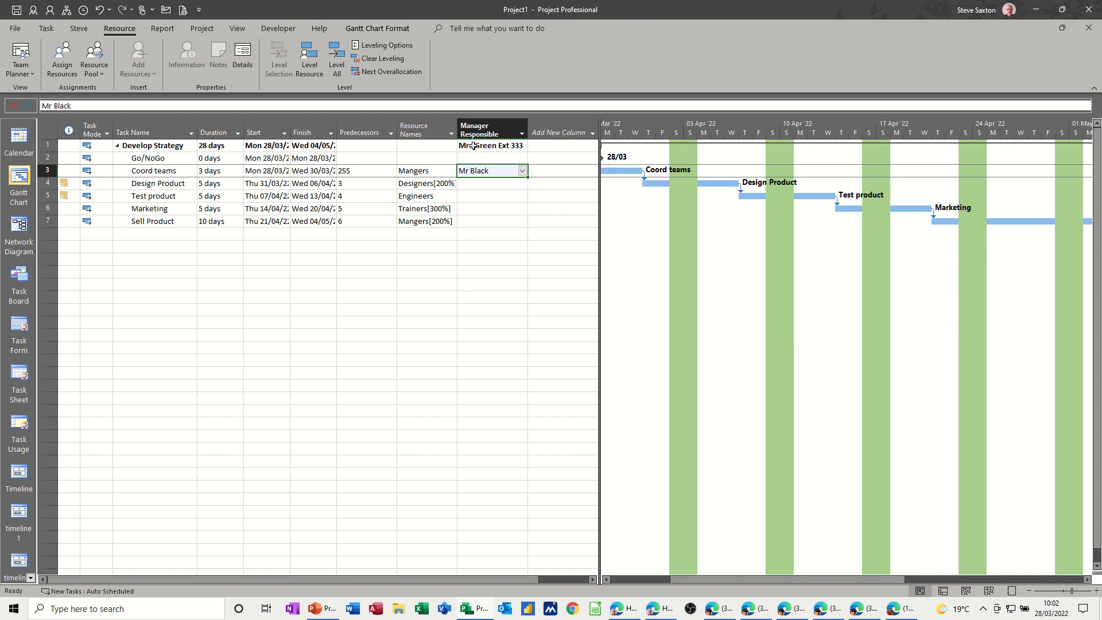
{"action": "left_click", "coordinate": [488, 196]}
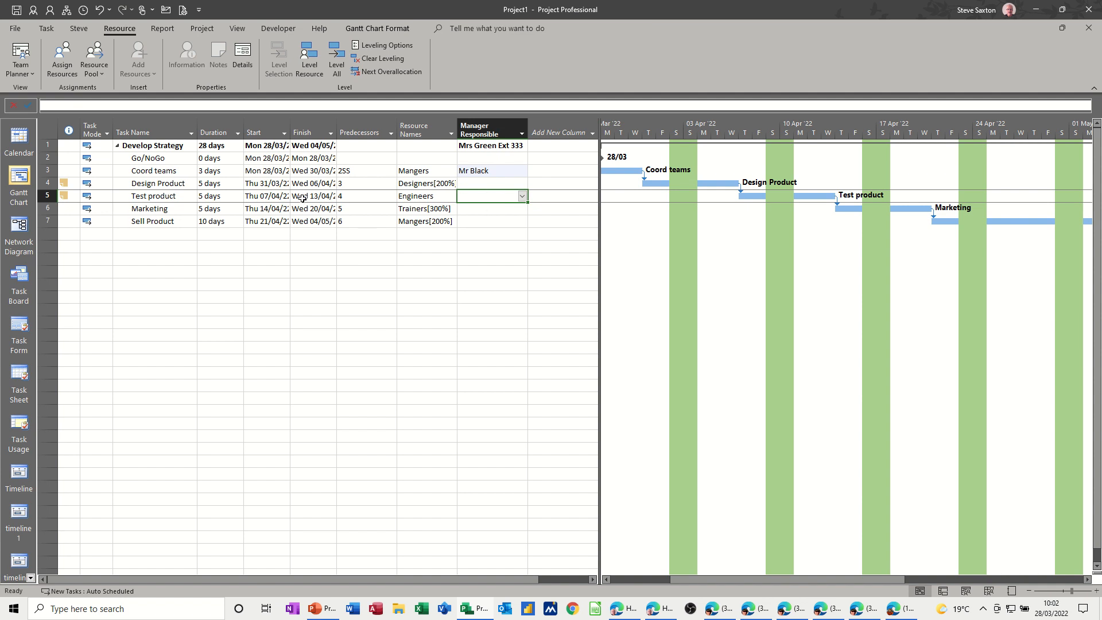
{"action": "left_click", "coordinate": [153, 31]}
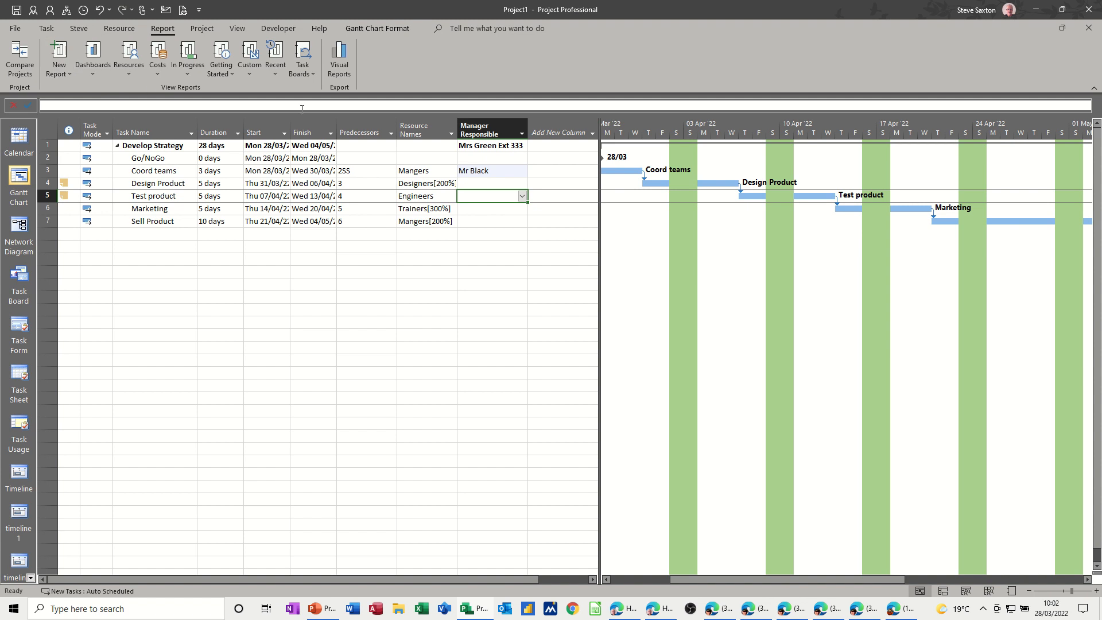
{"action": "left_click", "coordinate": [257, 75]}
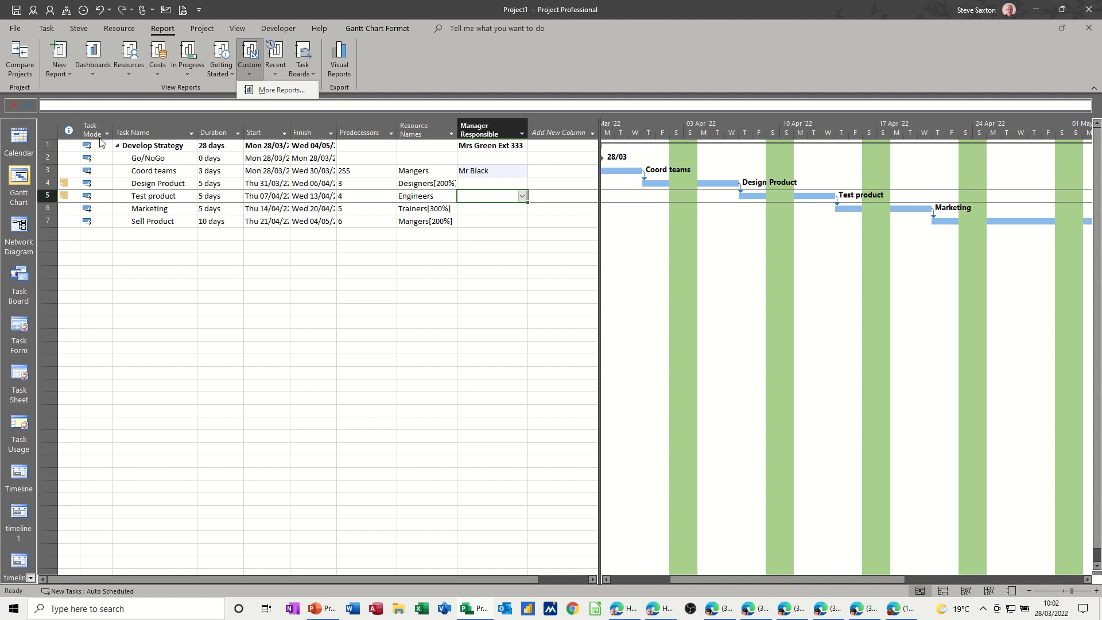
- Add a blank, unnamed nonworking exception for 28 March 2022 to the Standard project calendar and view its work weeks
{"action": "left_click", "coordinate": [201, 29]}
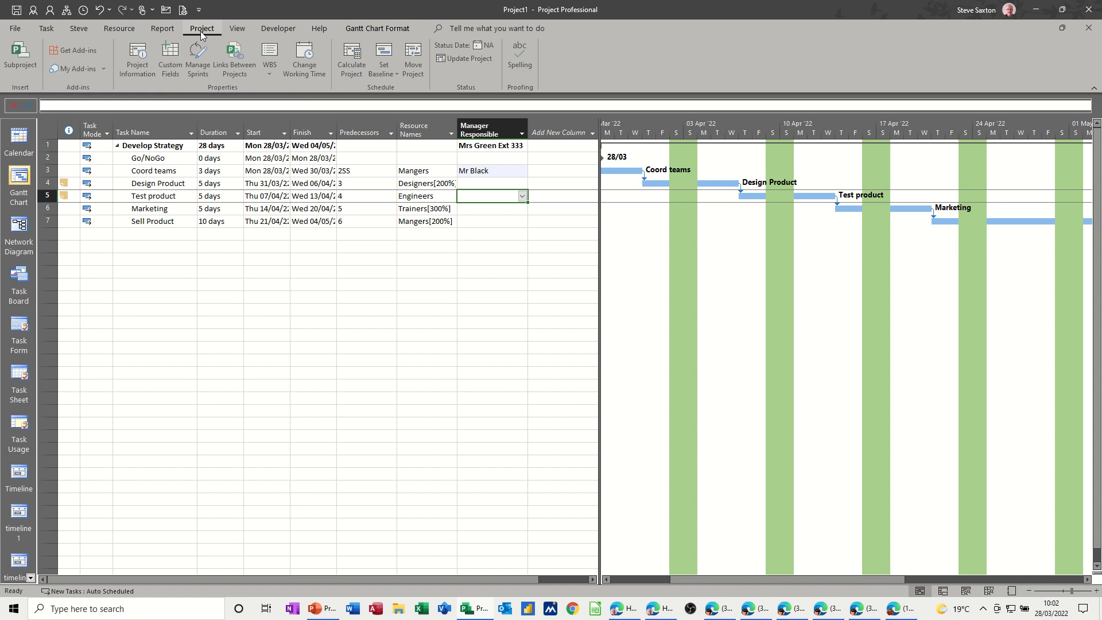
{"action": "left_click", "coordinate": [300, 68]}
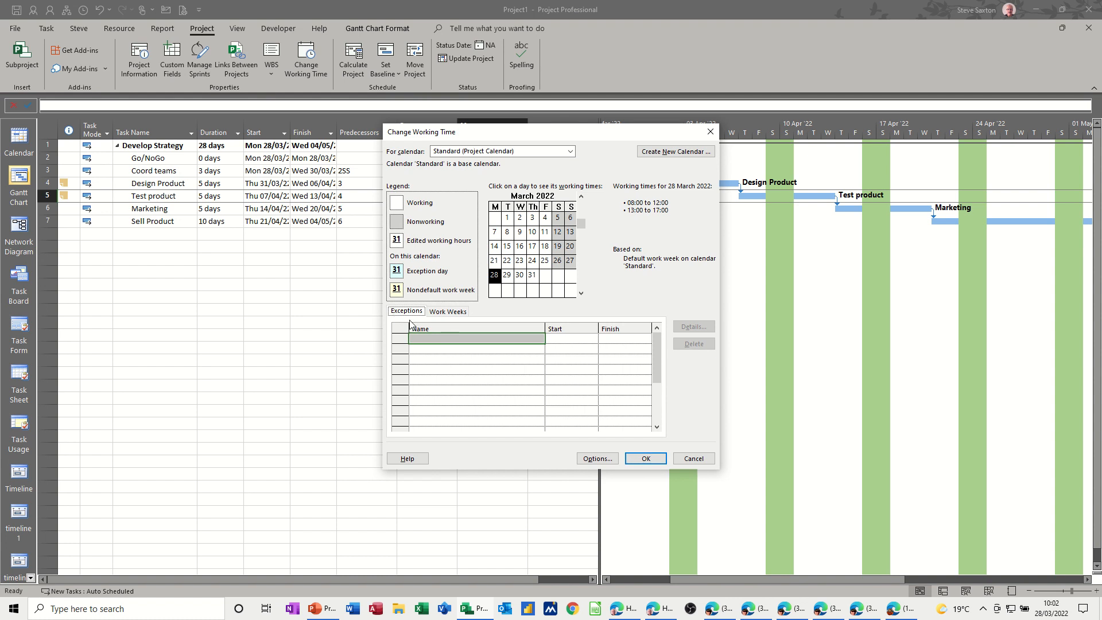
{"action": "left_click", "coordinate": [422, 336]}
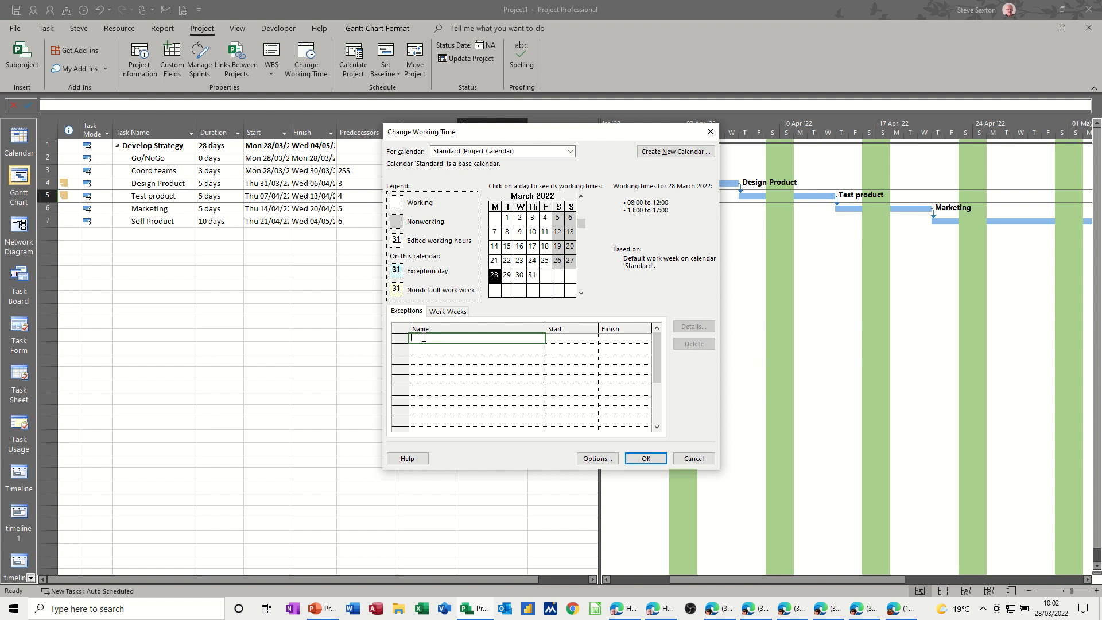
{"action": "left_click", "coordinate": [451, 314]}
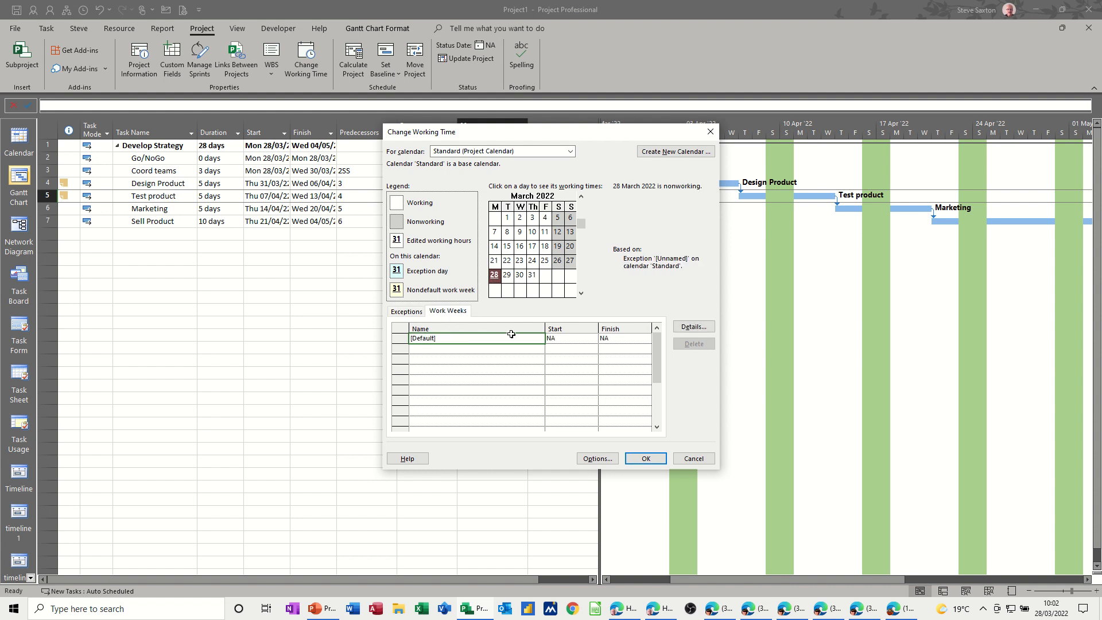
- Try specific working times for Friday in the Default work week, discard them, and accept the Standard calendar changes
{"action": "left_click", "coordinate": [693, 327]}
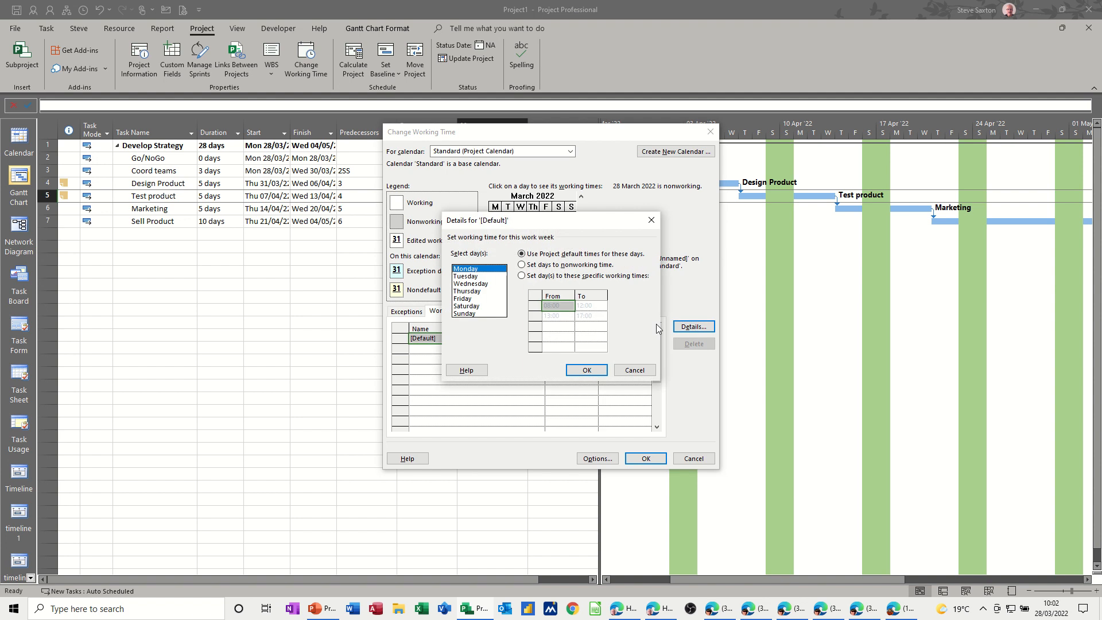
{"action": "left_click", "coordinate": [469, 299]}
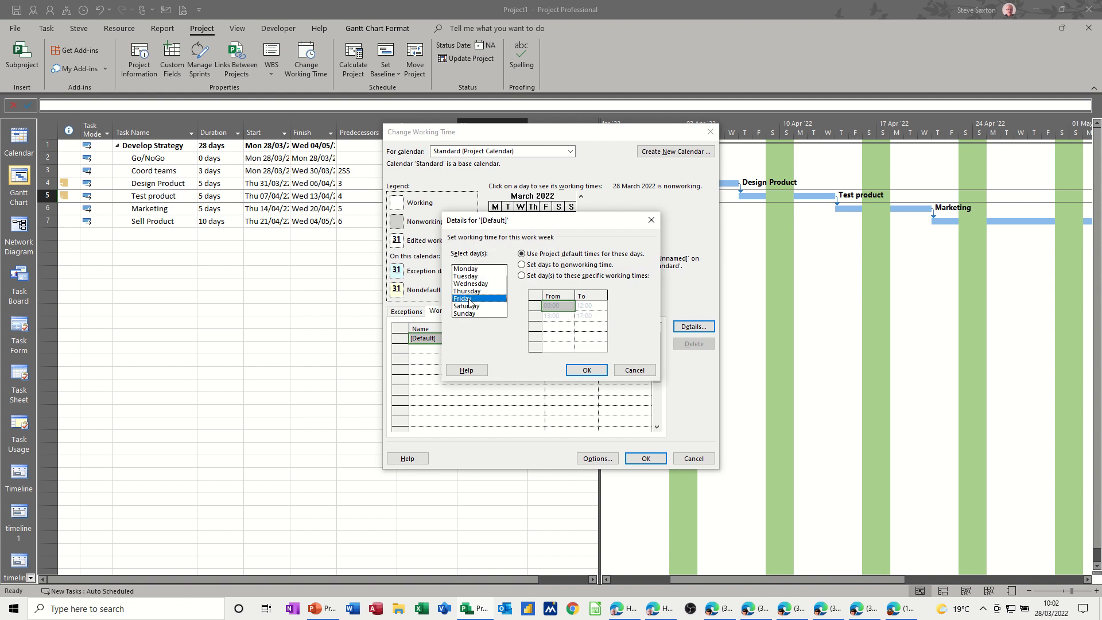
{"action": "left_click", "coordinate": [522, 276]}
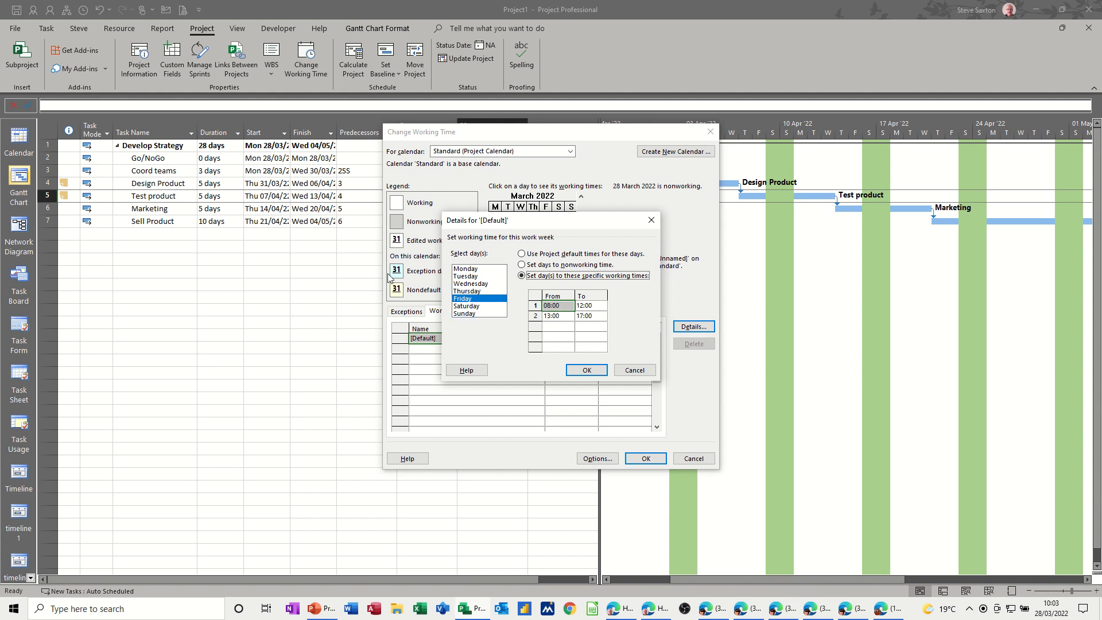
{"action": "left_click", "coordinate": [634, 371]}
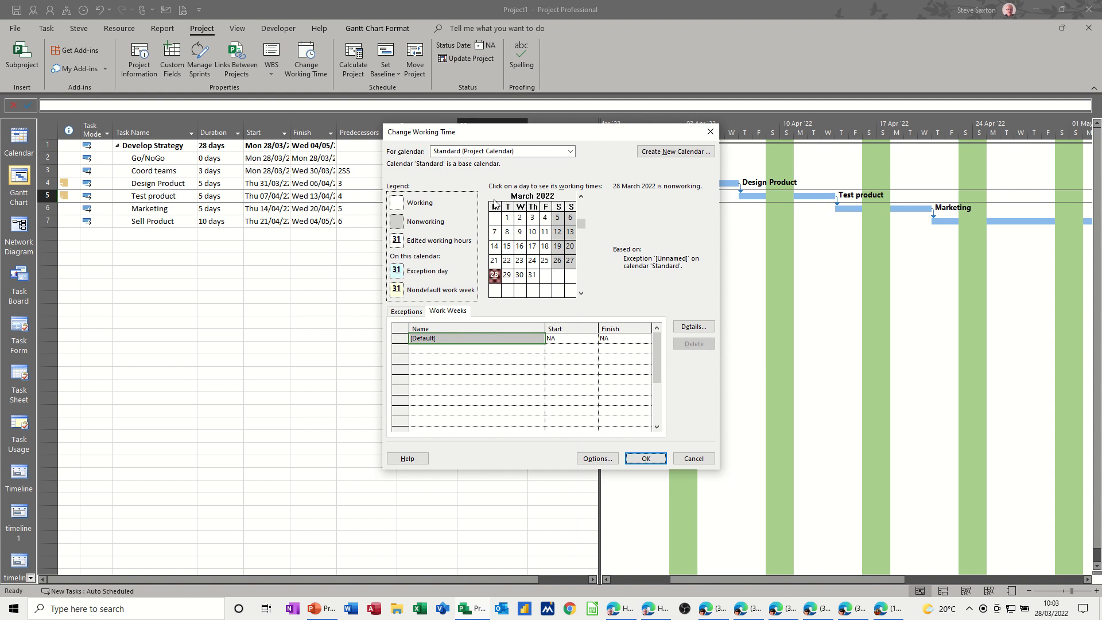
{"action": "left_click", "coordinate": [642, 461]}
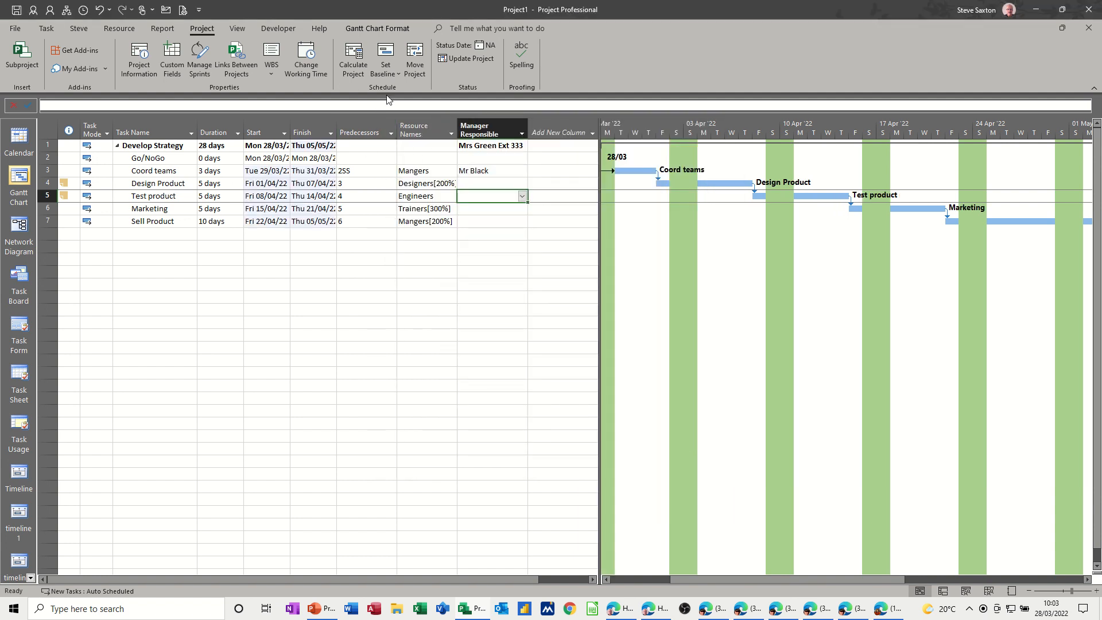
{"action": "left_click", "coordinate": [396, 74]}
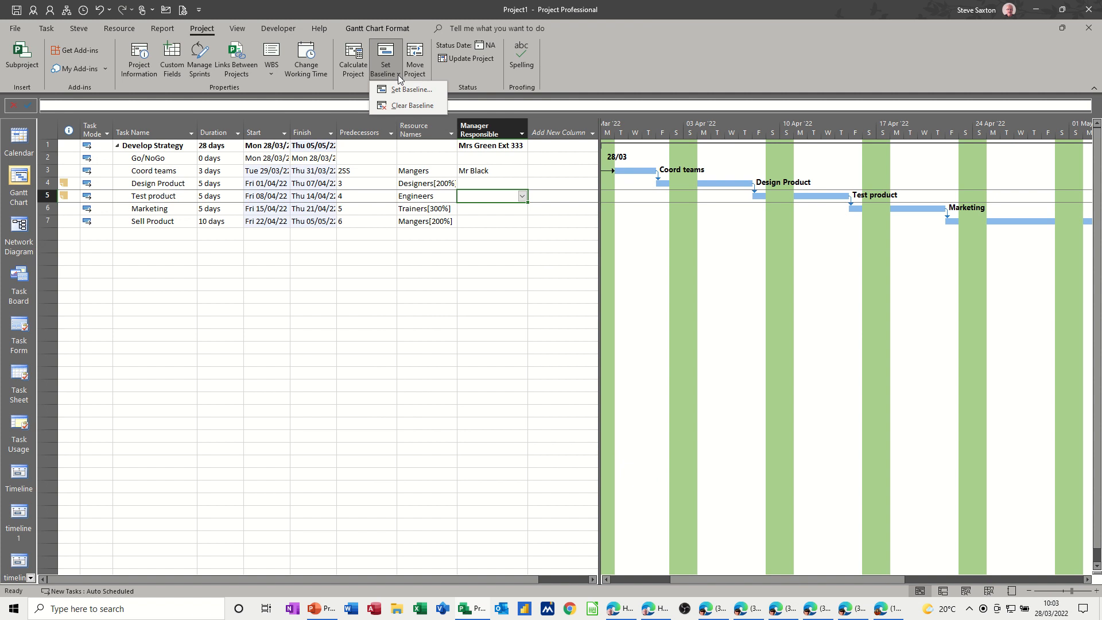
{"action": "left_click", "coordinate": [398, 75]}
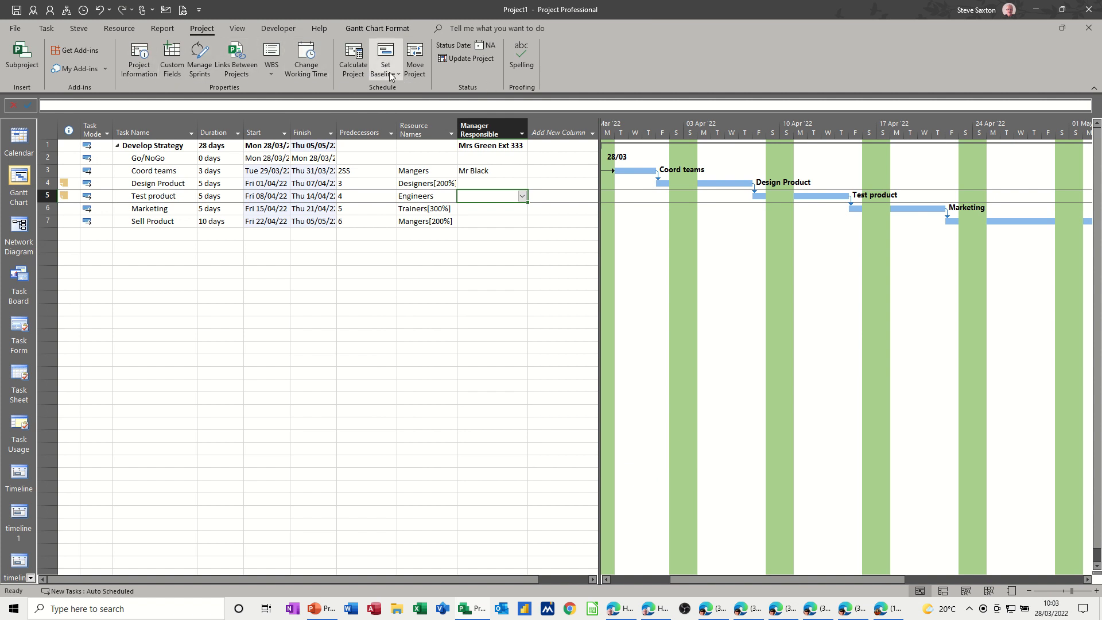
- Try scheduling from Project Finish Date, return to Project Start Date, and discard the Project Information changes
{"action": "left_click", "coordinate": [140, 61]}
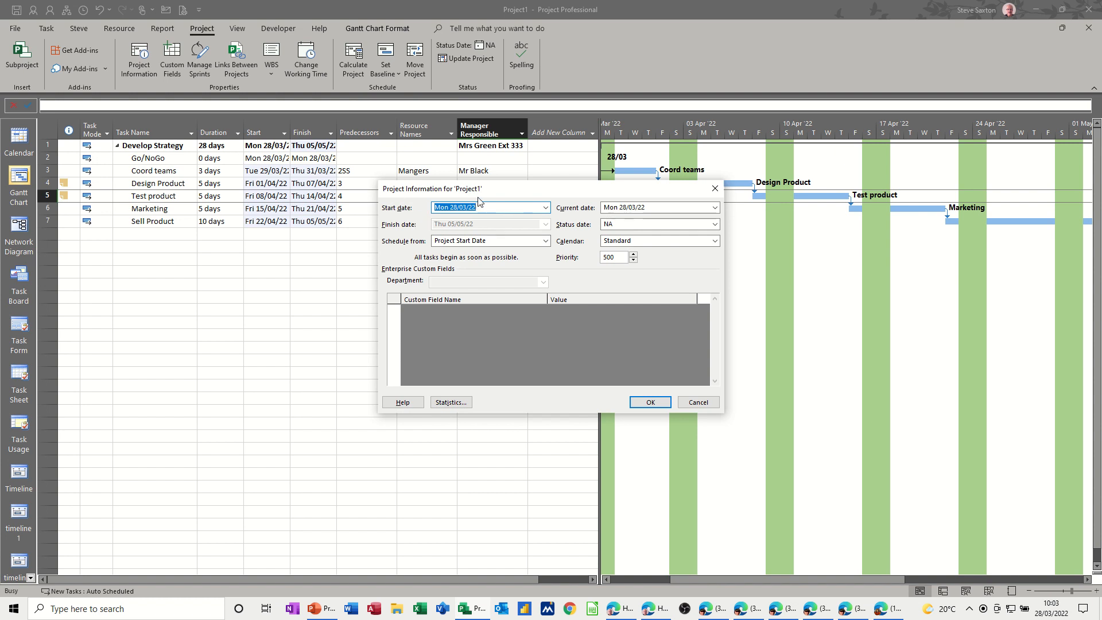
{"action": "left_click_drag", "start_coordinate": [440, 194], "coordinate": [266, 171]}
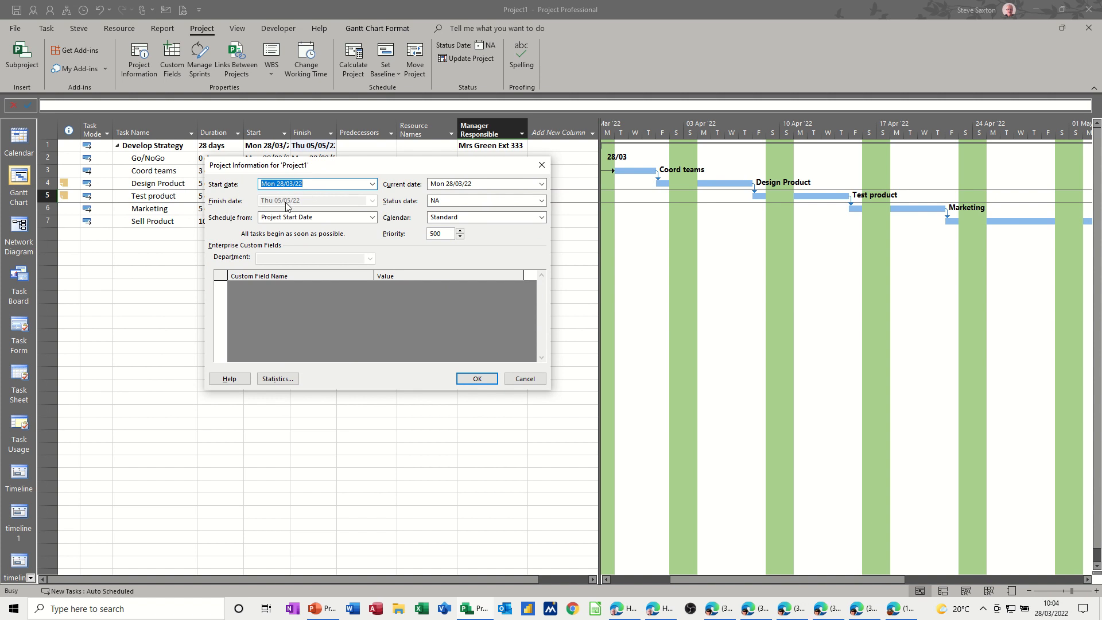
{"action": "left_click", "coordinate": [315, 217]}
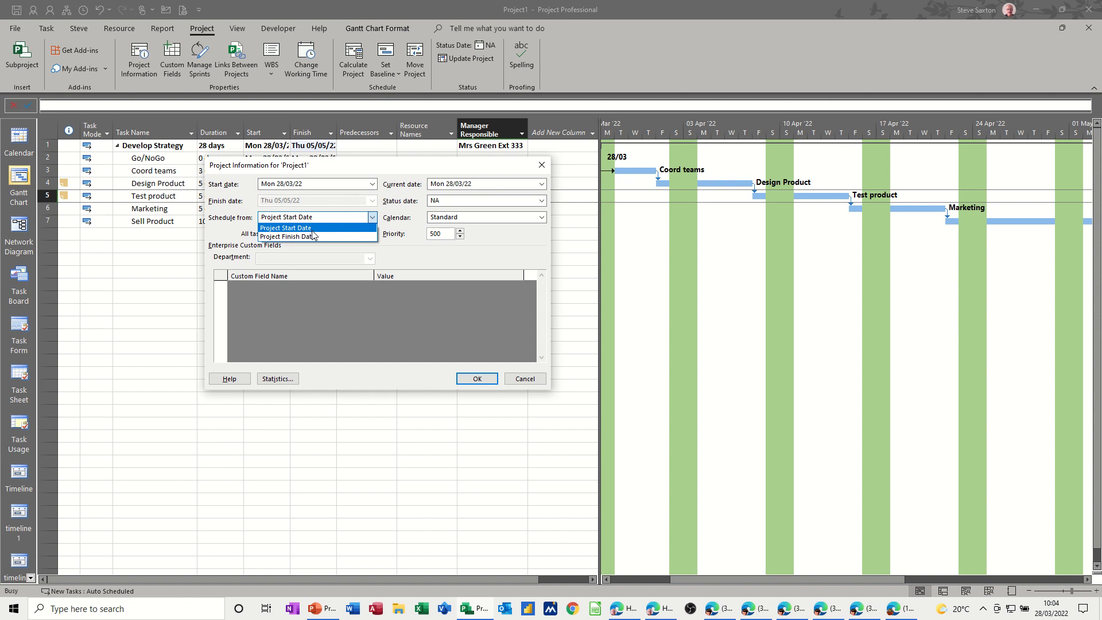
{"action": "left_click", "coordinate": [313, 236]}
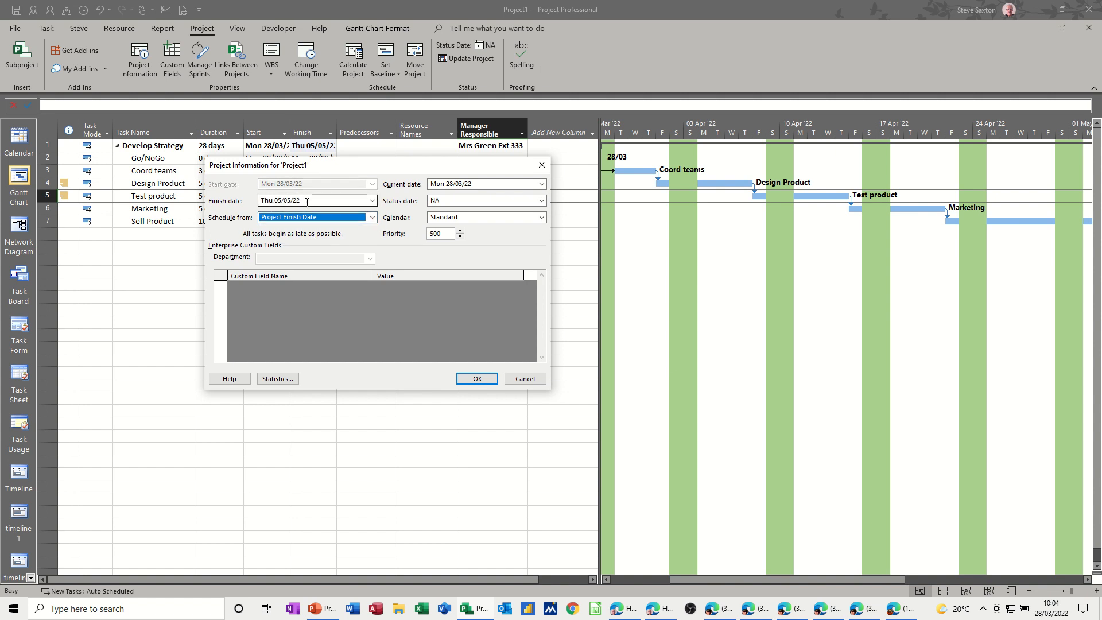
{"action": "left_click", "coordinate": [299, 217]}
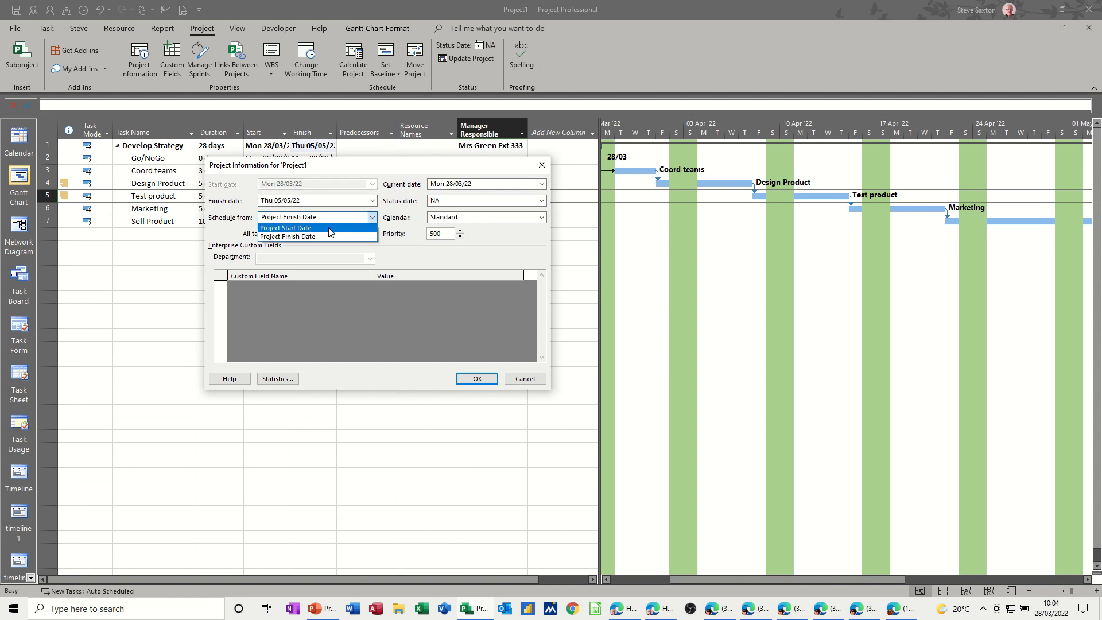
{"action": "left_click", "coordinate": [313, 226]}
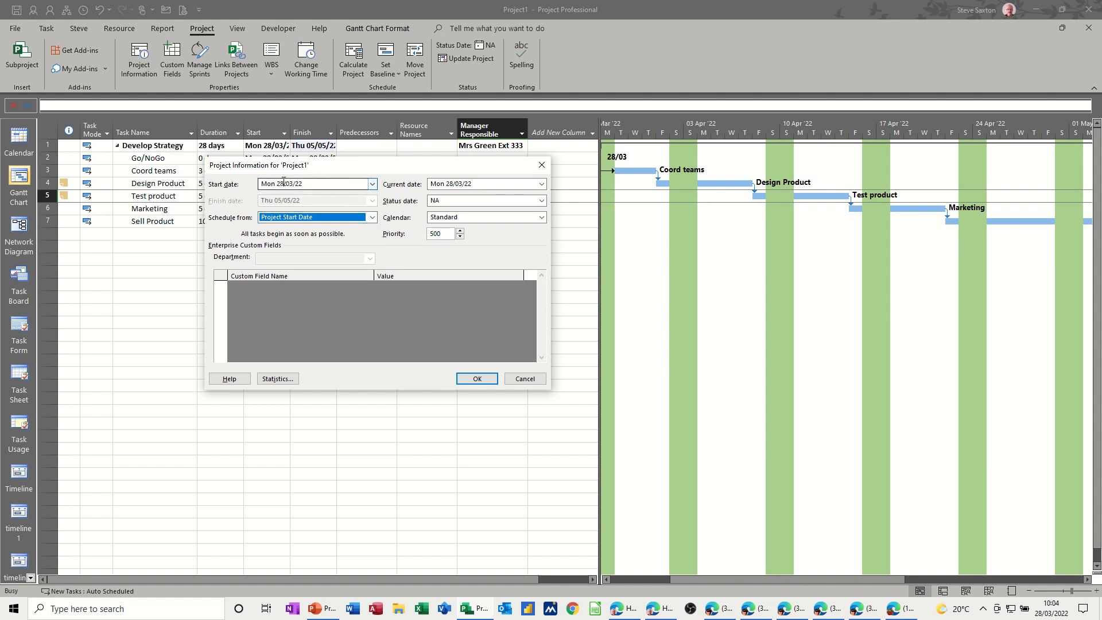
{"action": "left_click", "coordinate": [525, 379]}
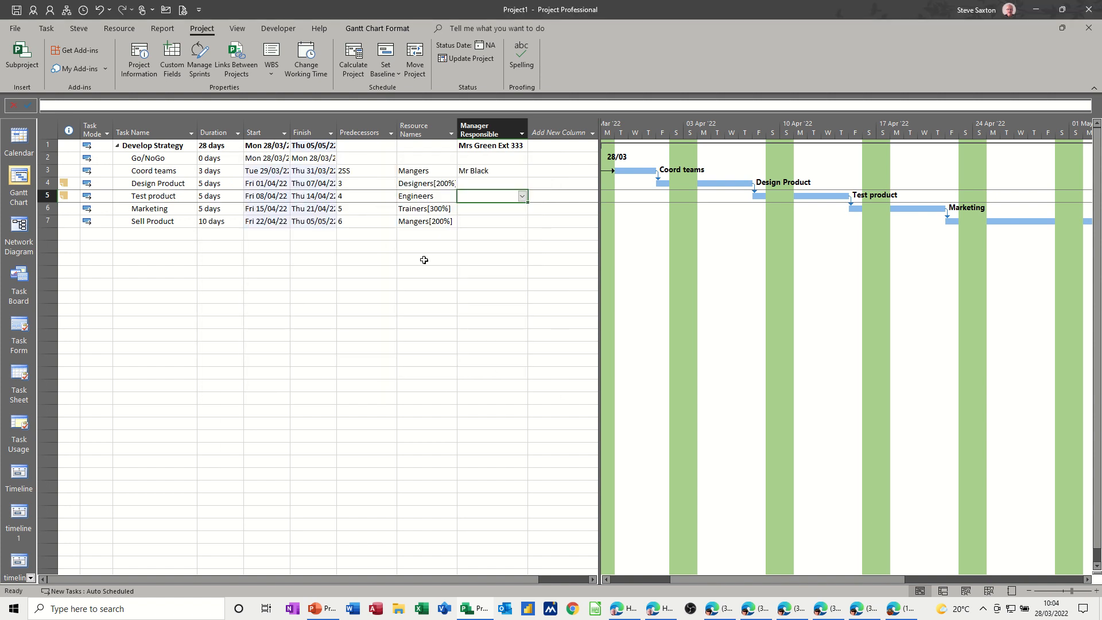
- Start saving the project as a Project Template (*.mpt) in the Custom Office Templates folder
{"action": "left_click", "coordinate": [16, 30]}
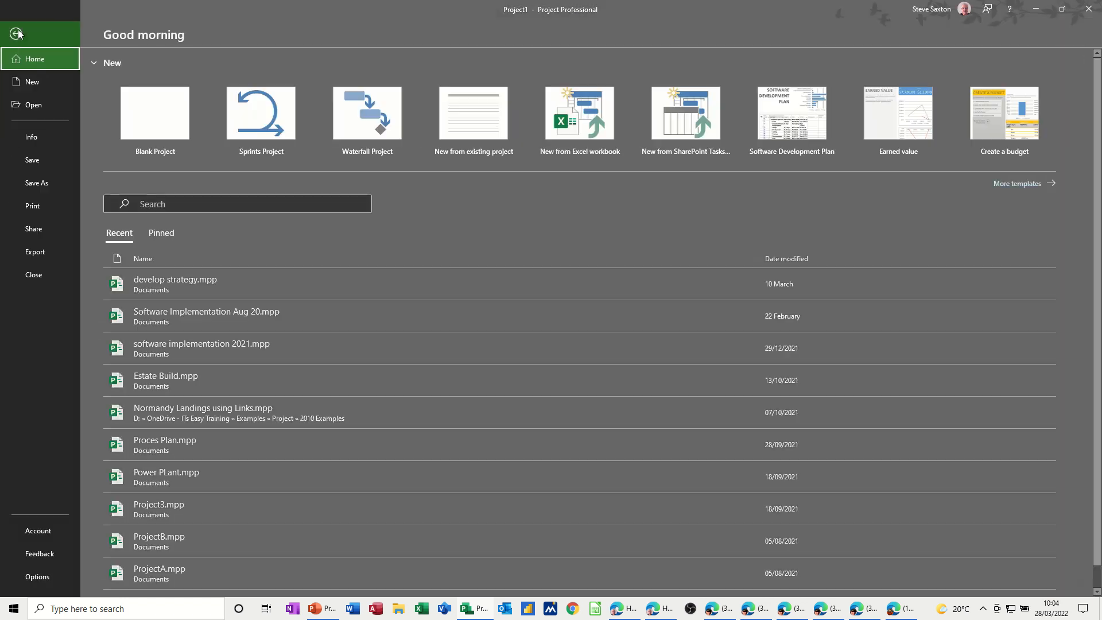
{"action": "left_click", "coordinate": [39, 167]}
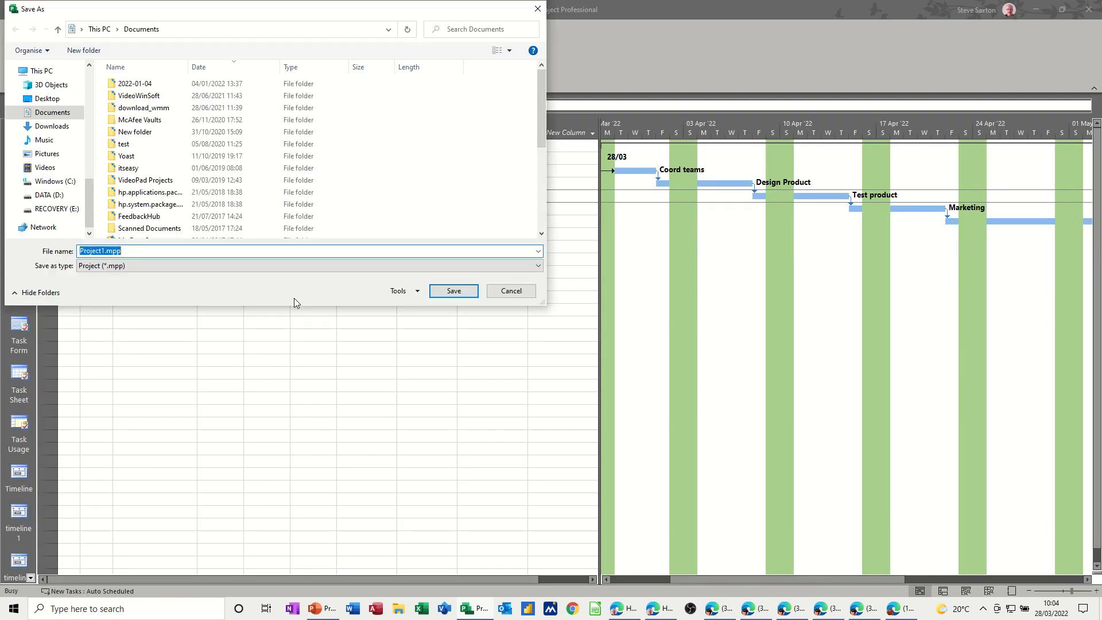
{"action": "left_click", "coordinate": [147, 271]}
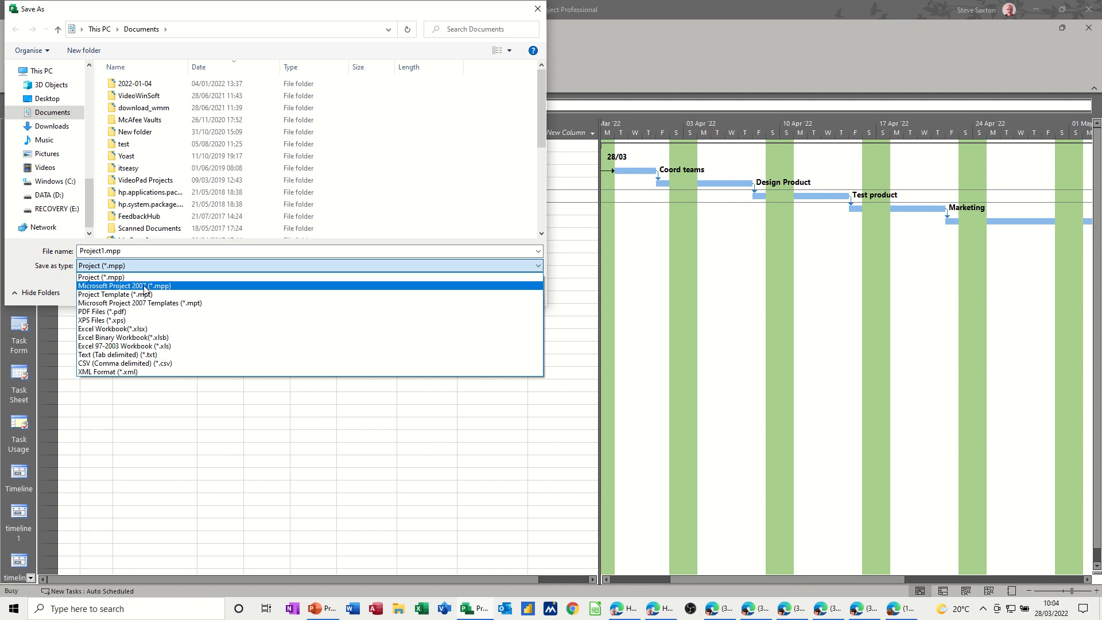
{"action": "left_click", "coordinate": [146, 295]}
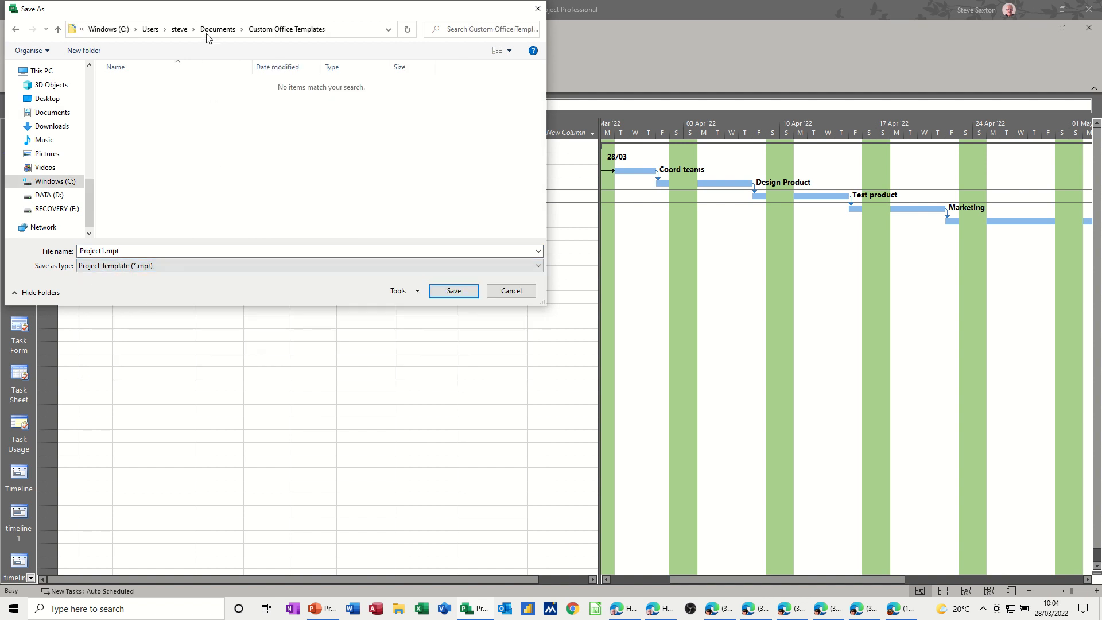
- Name the template with the owner's first name plus "s Plan" and save it without removing any data items
{"action": "double_click", "coordinate": [153, 250]}
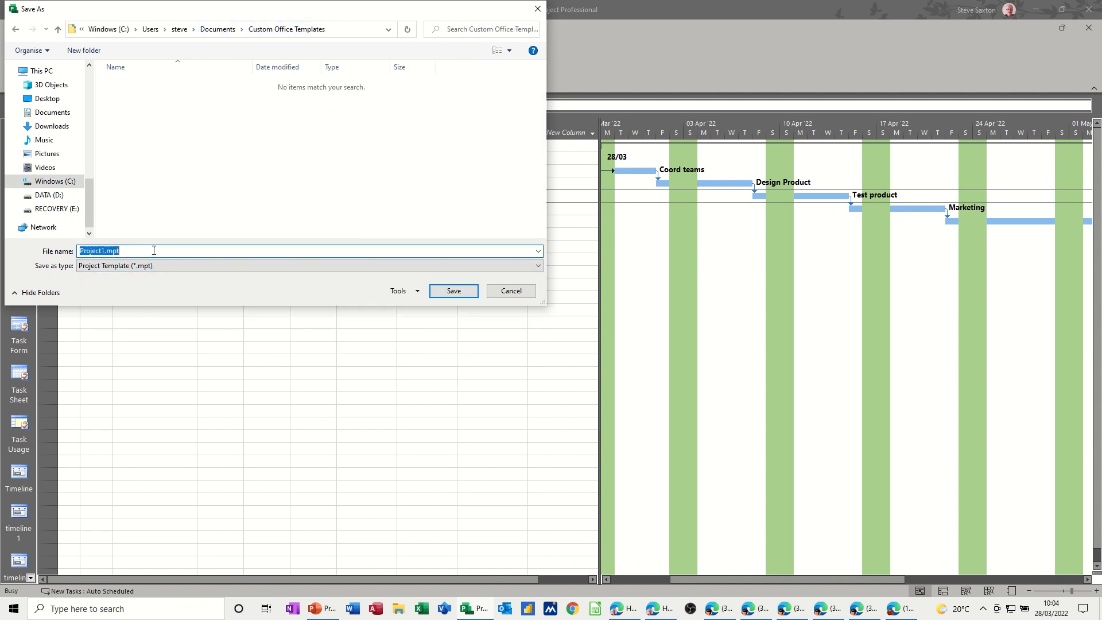
{"action": "type", "text": "S"}
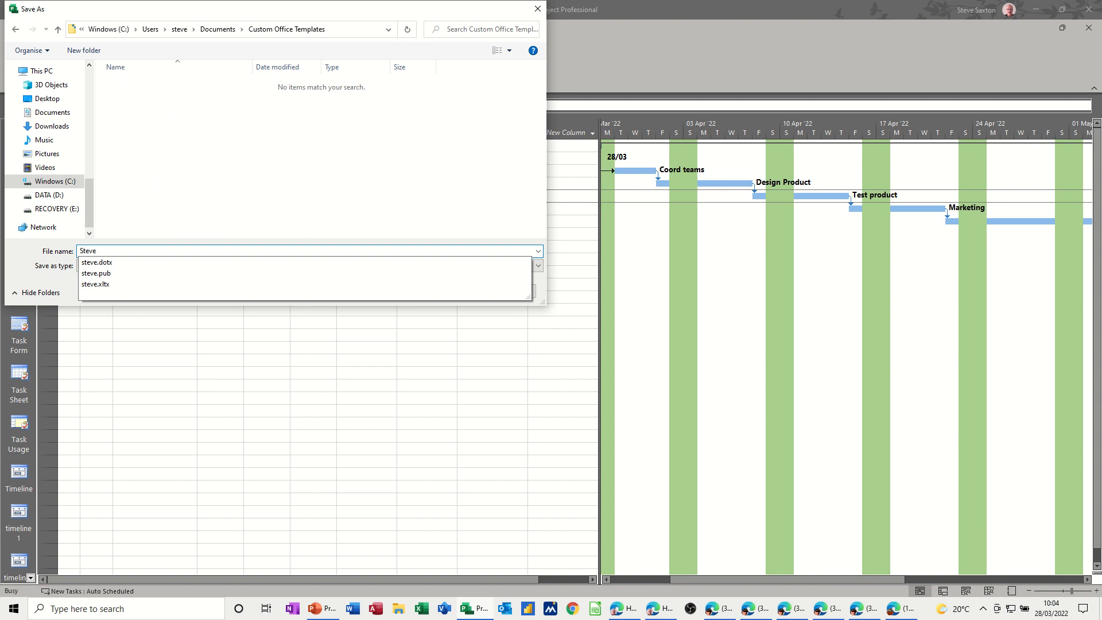
{"action": "type", "text": "teve"}
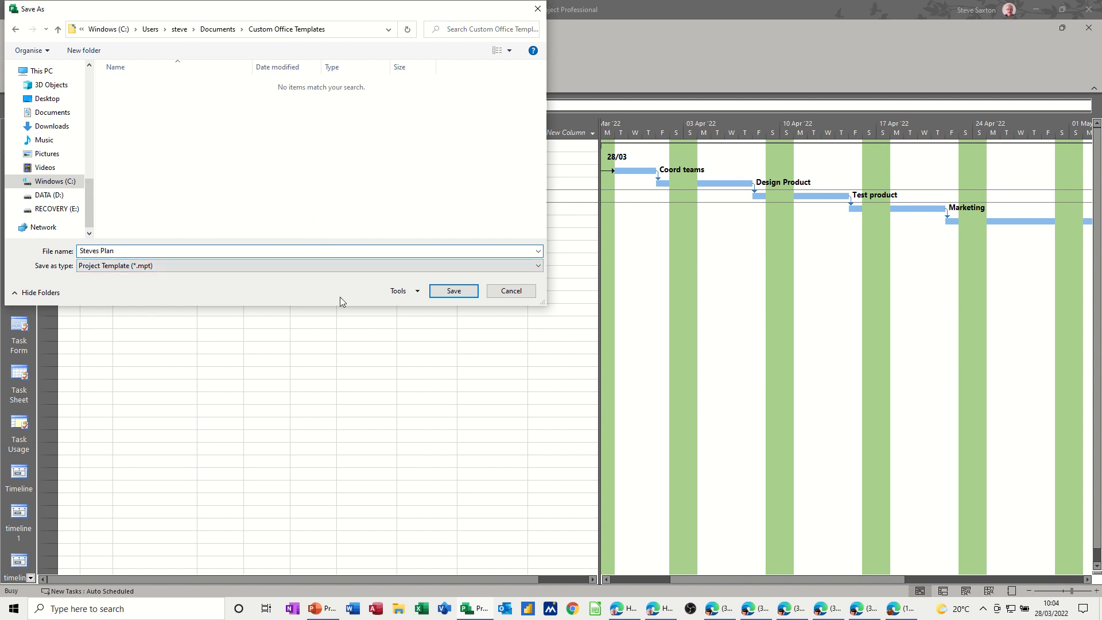
{"action": "left_click", "coordinate": [454, 291]}
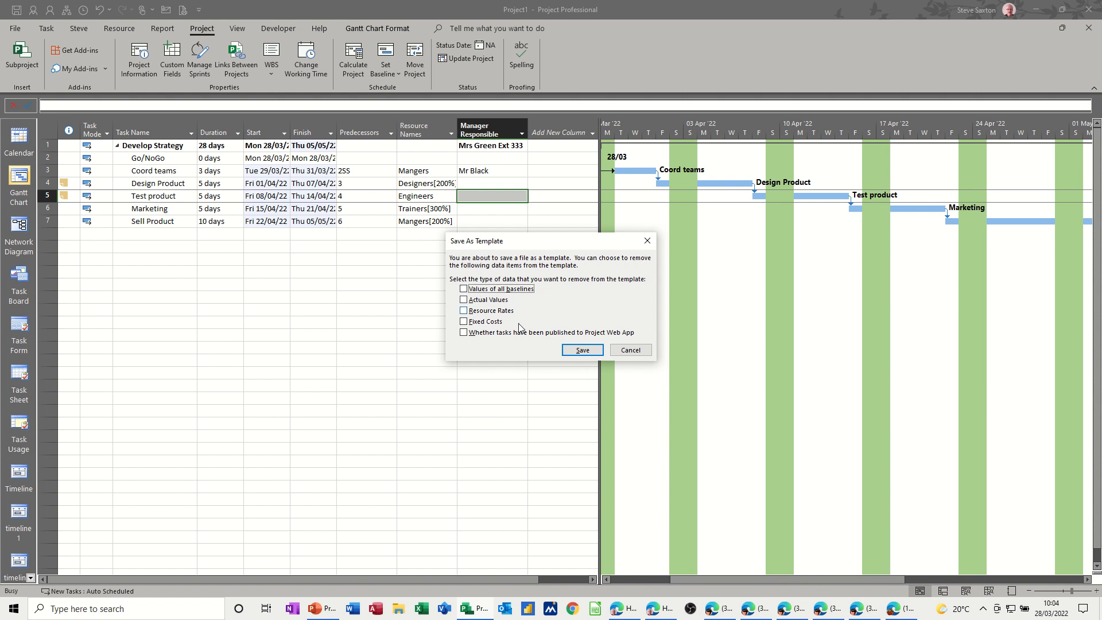
{"action": "left_click", "coordinate": [580, 351]}
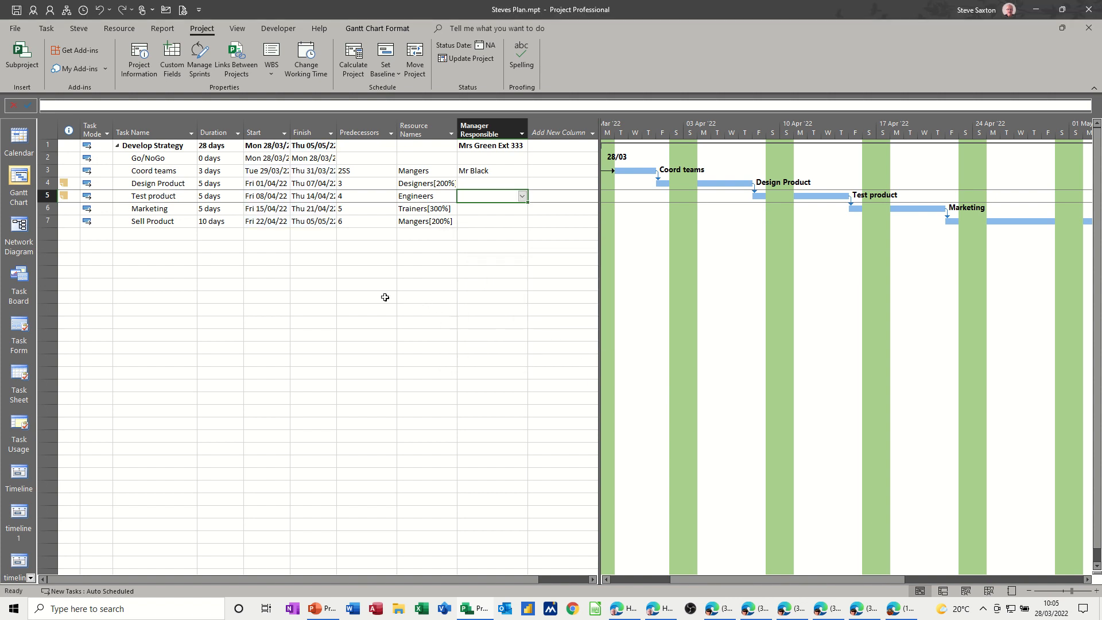
- Close the template file and create a new project from the saved personal template
{"action": "key", "text": "ctrl+F4"}
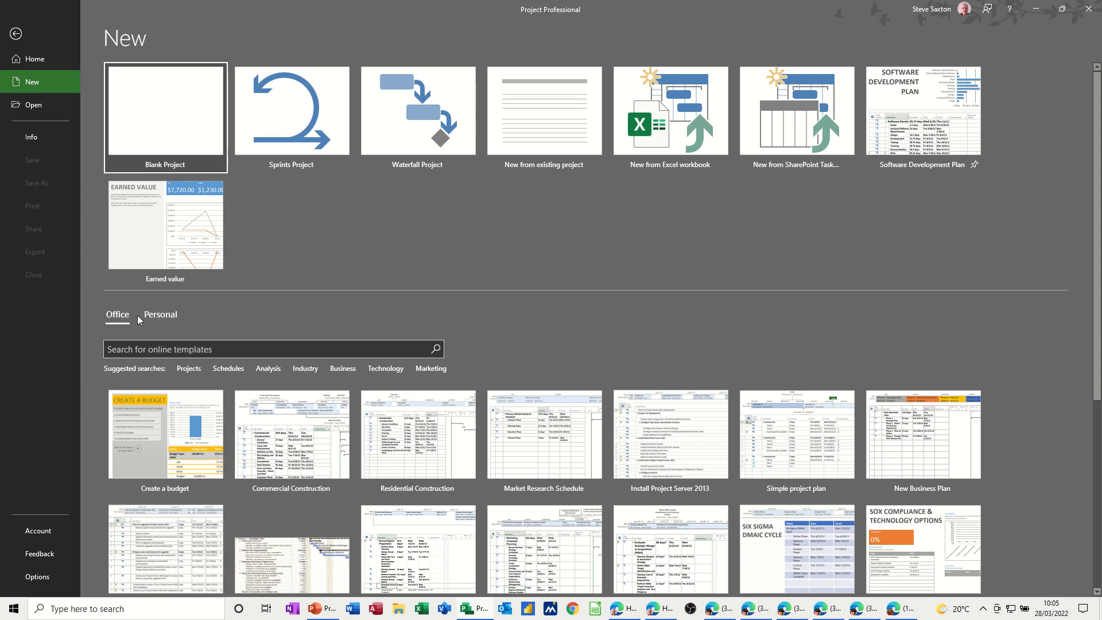
{"action": "left_click", "coordinate": [164, 320]}
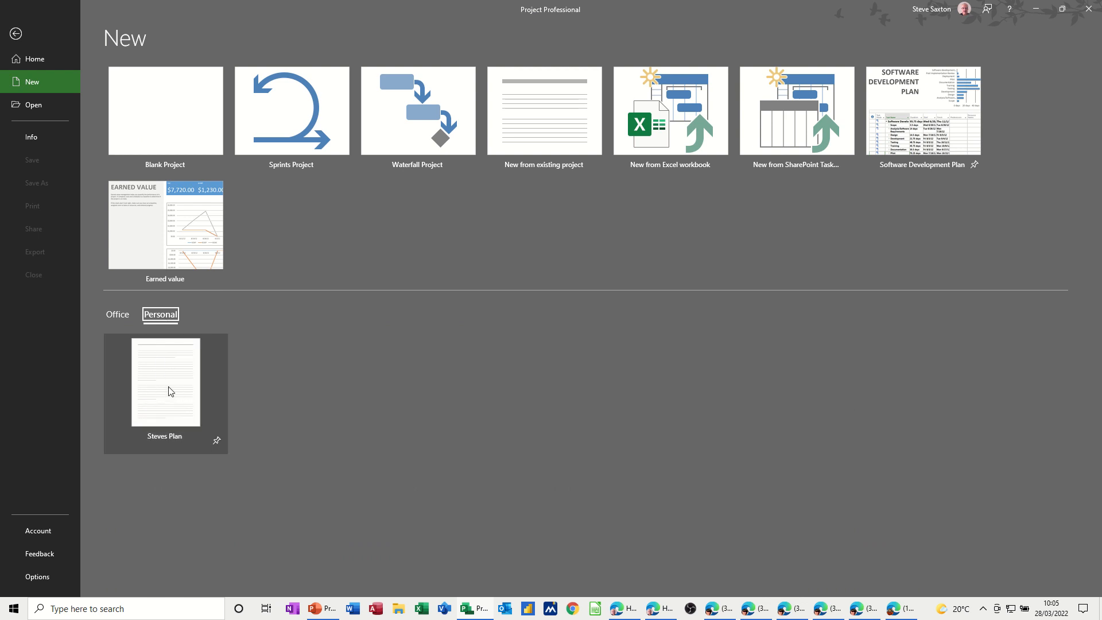
{"action": "left_click", "coordinate": [163, 402]}
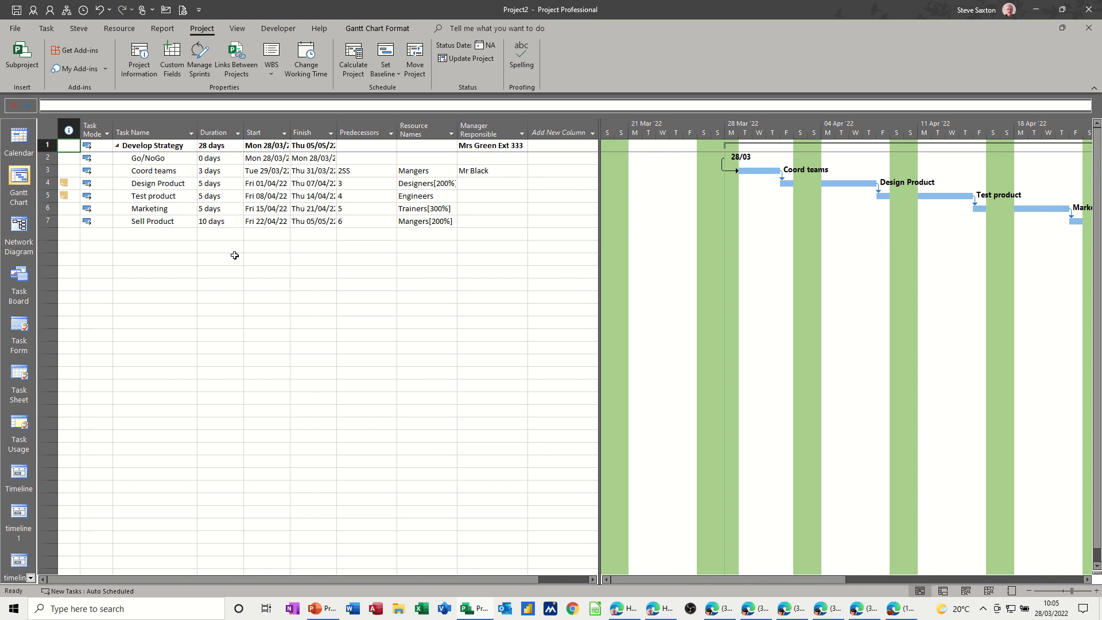
- Review the new-task scheduling mode, then the Schedule and Display settings in Project Options, and close the options without changes
{"action": "left_click", "coordinate": [95, 592]}
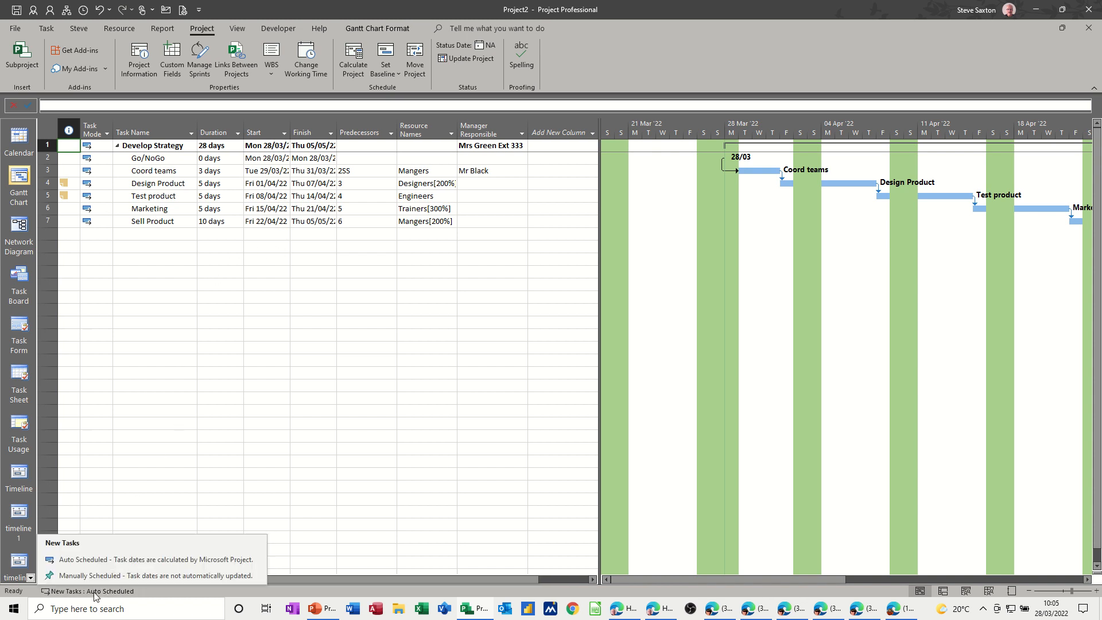
{"action": "left_click", "coordinate": [13, 27]}
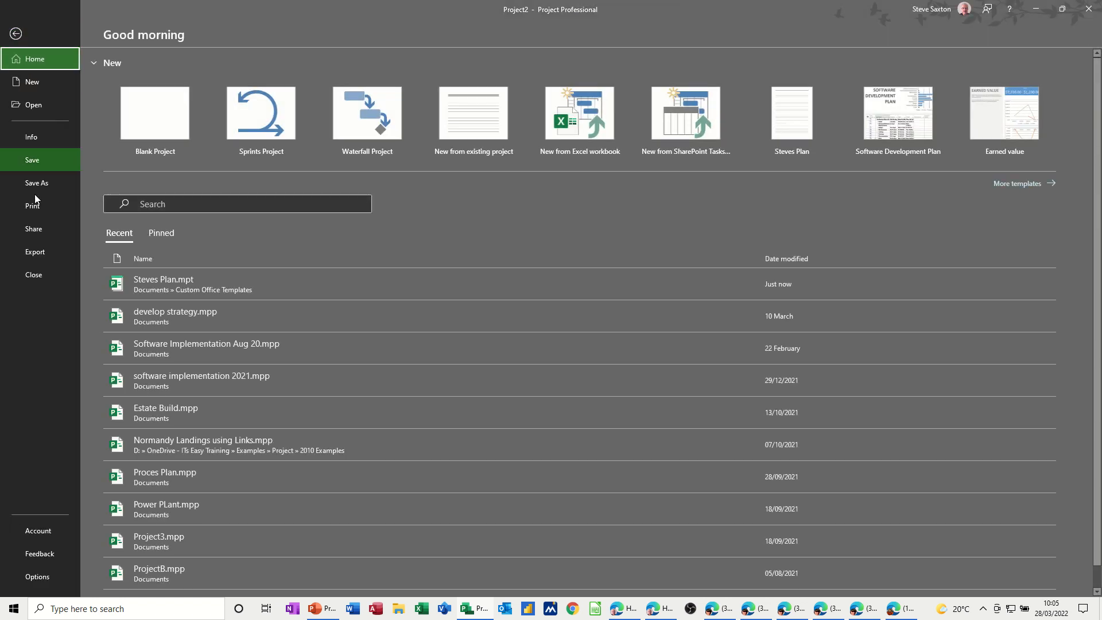
{"action": "left_click", "coordinate": [37, 577]}
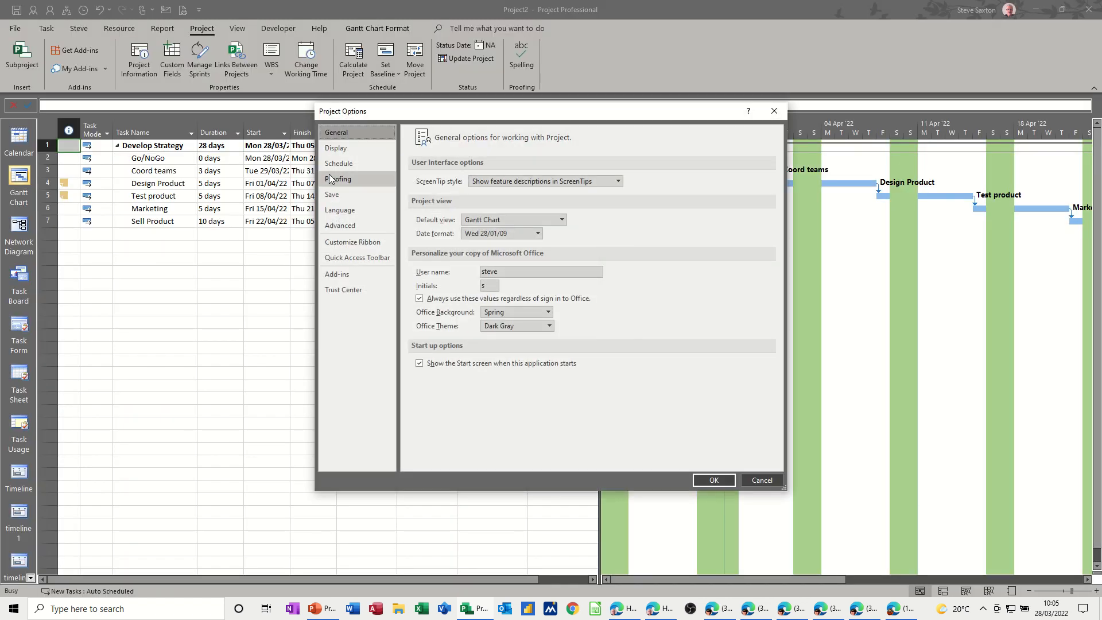
{"action": "left_click", "coordinate": [339, 164]}
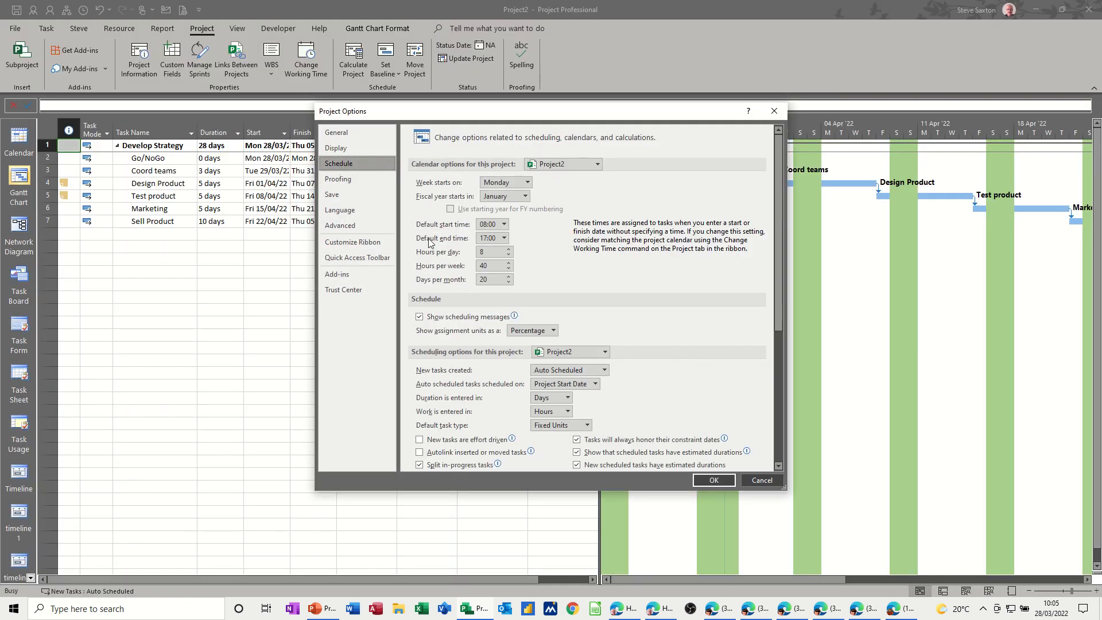
{"action": "left_click", "coordinate": [604, 352]}
{"action": "left_click", "coordinate": [605, 352]}
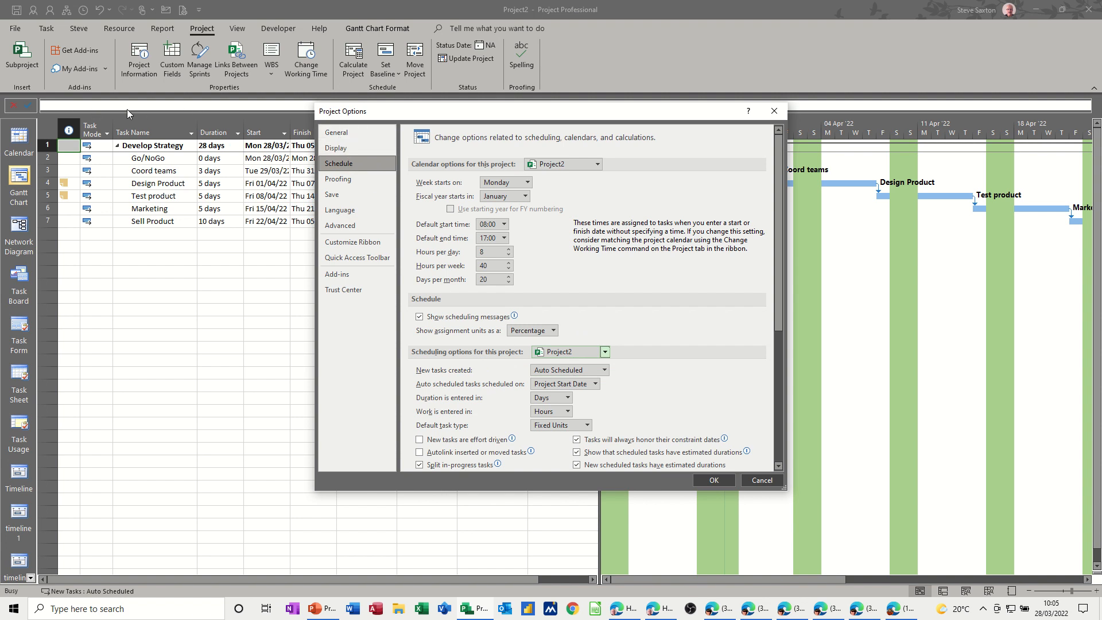
{"action": "left_click", "coordinate": [339, 149]}
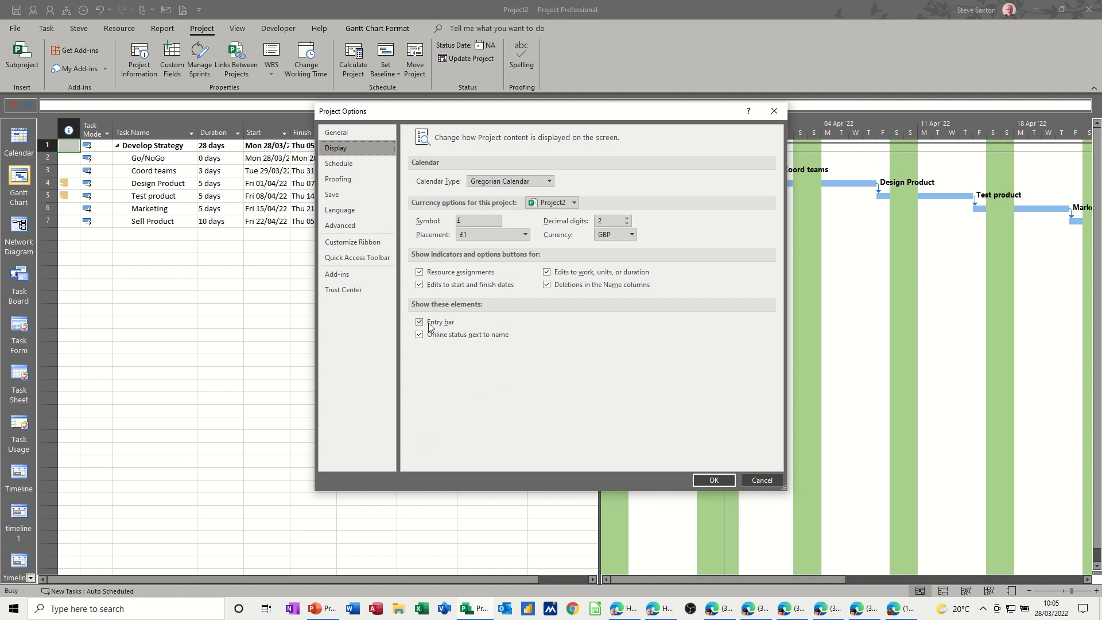
{"action": "left_click", "coordinate": [762, 480]}
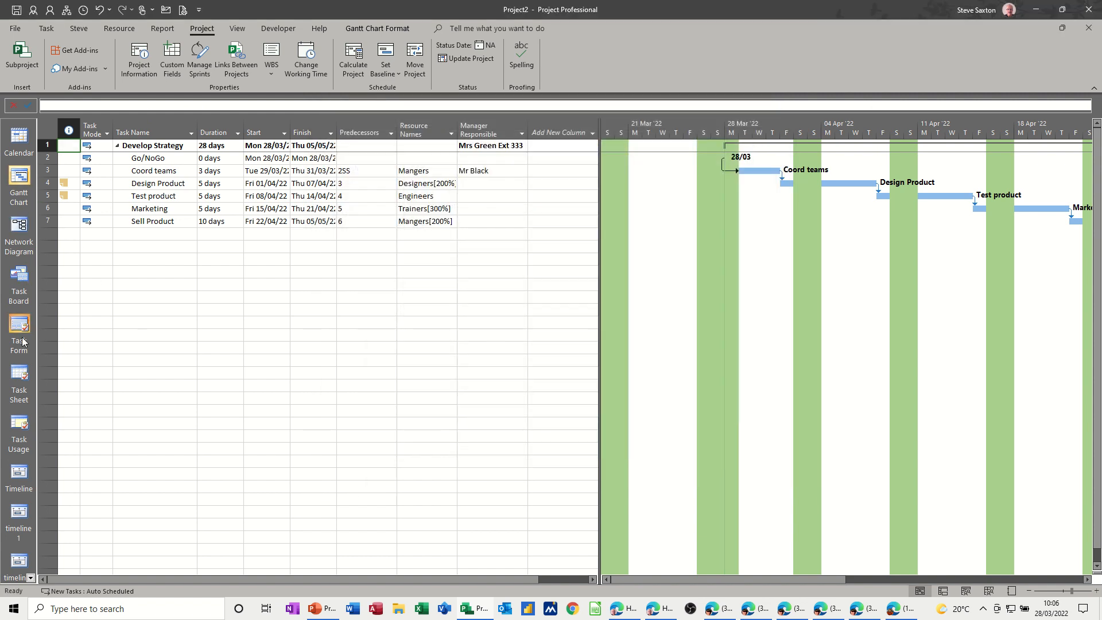
- Hide the View Bar beside the Gantt Chart and show it again
{"action": "right_click", "coordinate": [7, 359]}
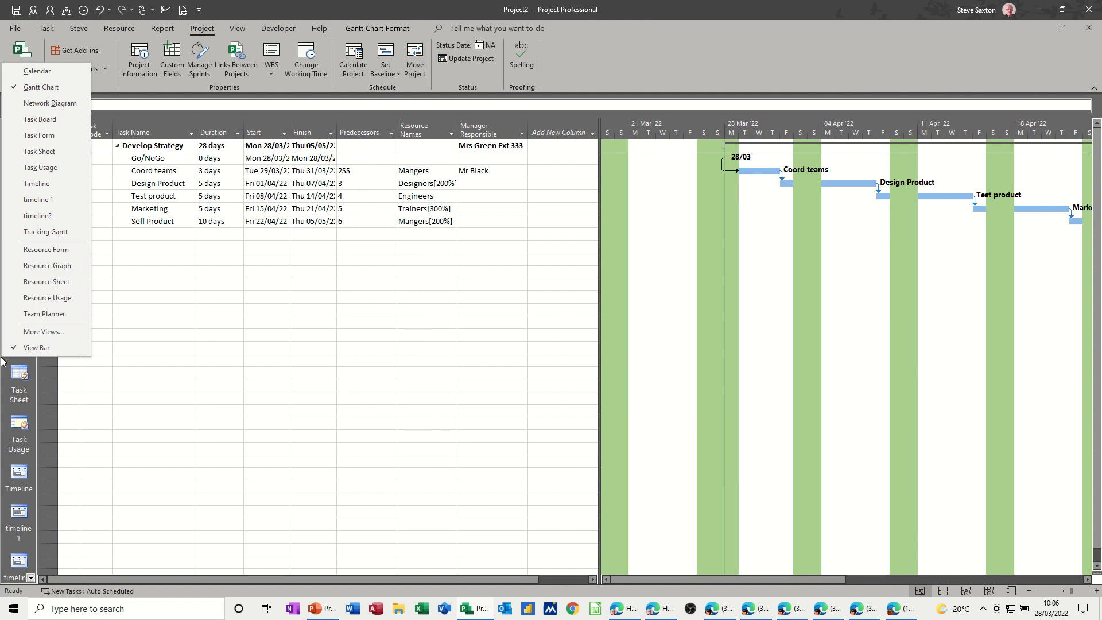
{"action": "left_click", "coordinate": [36, 348]}
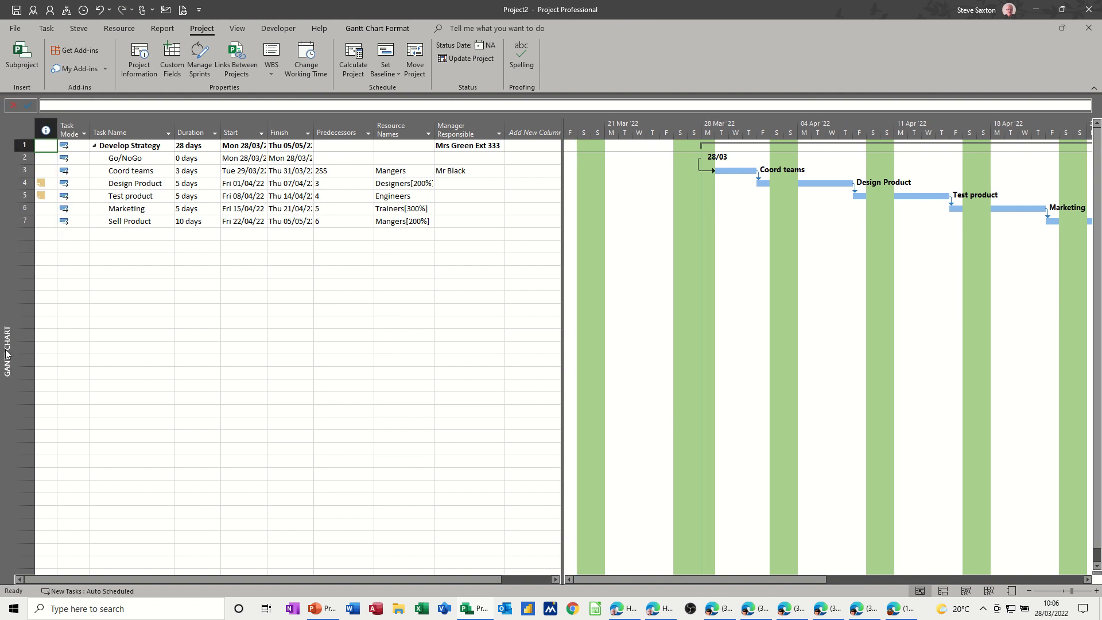
{"action": "right_click", "coordinate": [7, 353]}
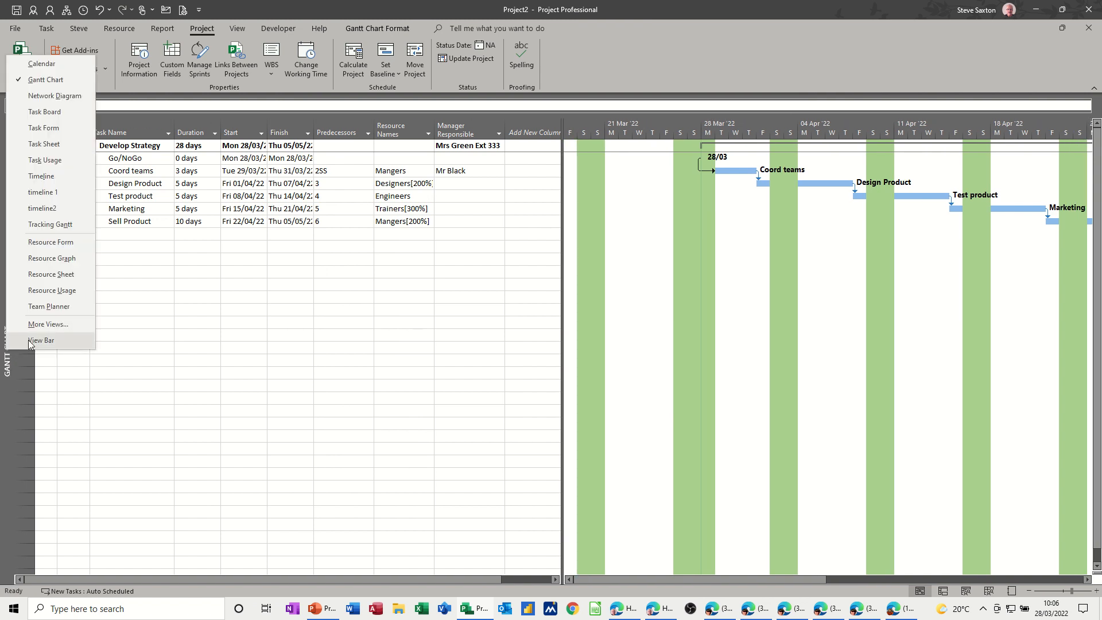
{"action": "left_click", "coordinate": [29, 342]}
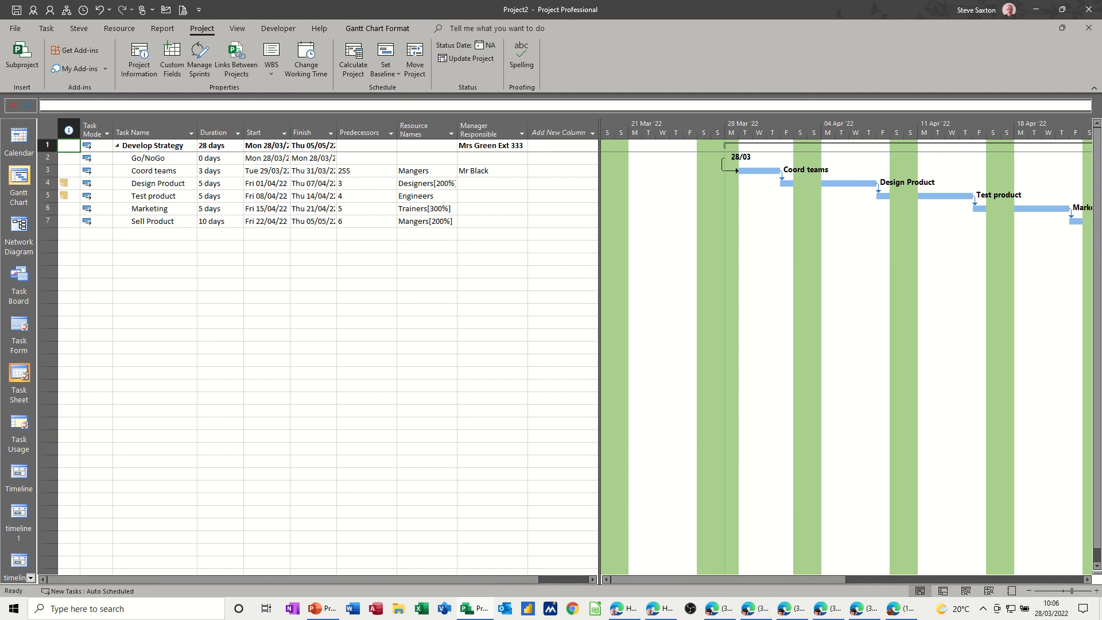